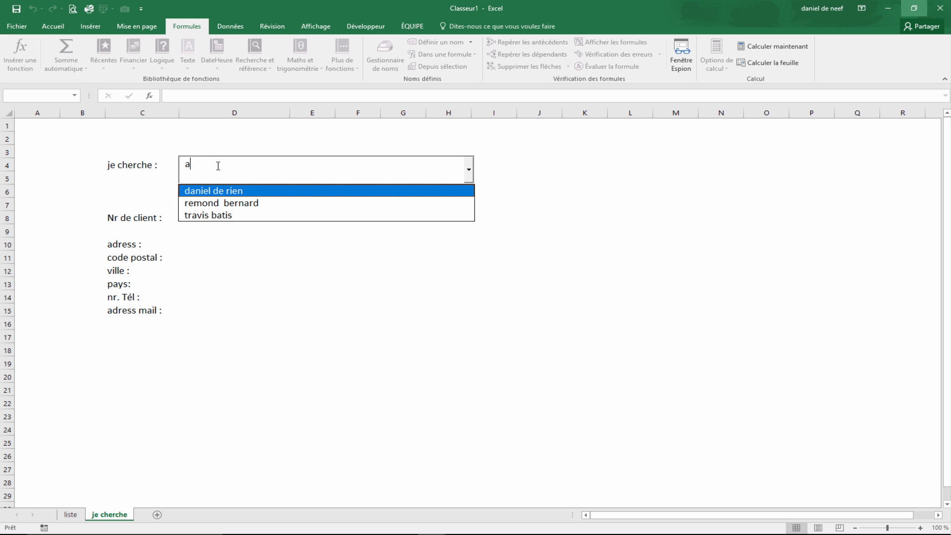
- Filter the search box by typing 'da' and select the first client's name from the suggestions
{"action": "key", "text": "BackSpace"}
{"action": "type", "text": "dan"}
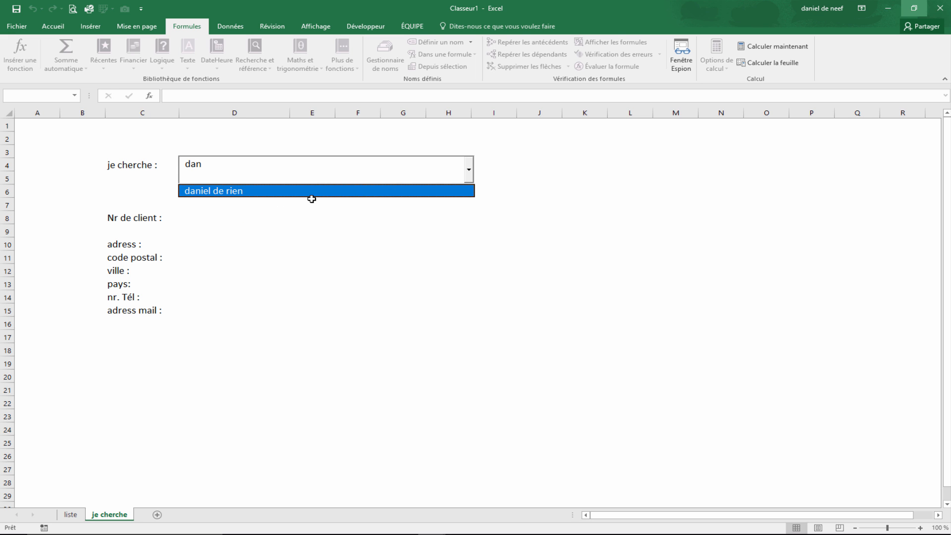
{"action": "left_click", "coordinate": [300, 191]}
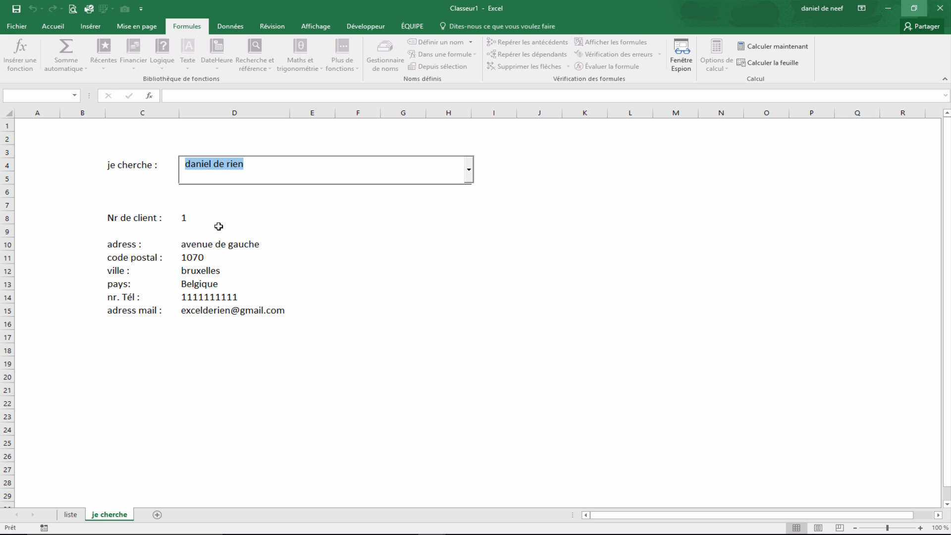
- Replace the search with 'j' and select the sixth client's name from the suggestions
{"action": "key", "text": "BackSpace"}
{"action": "type", "text": "j"}
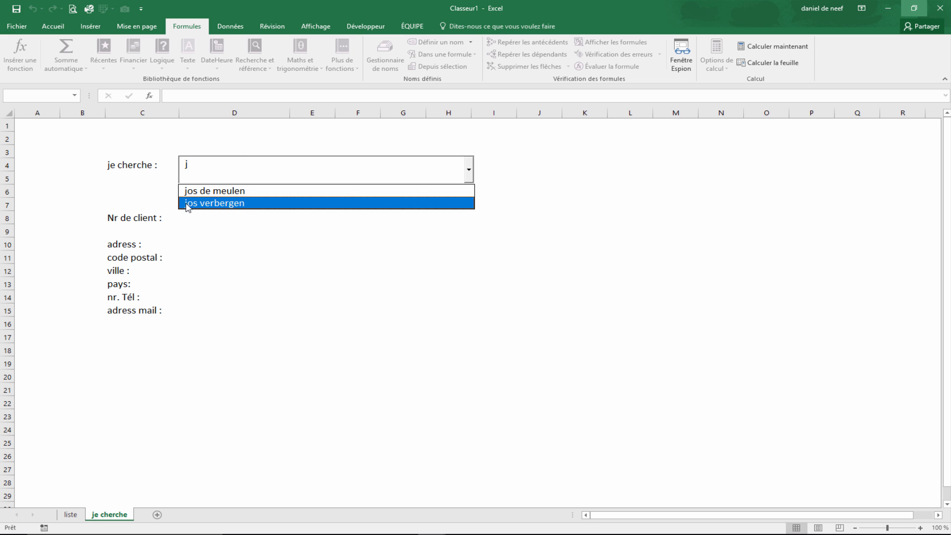
{"action": "left_click", "coordinate": [275, 211]}
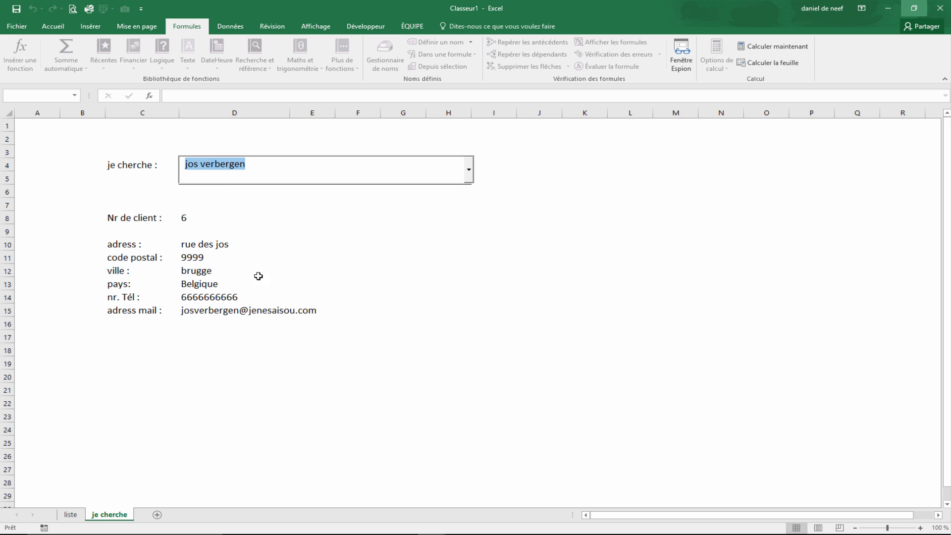
- Clear the search box, try filtering by single letters, and select the fourth client from the full list
{"action": "key", "text": "BackSpace"}
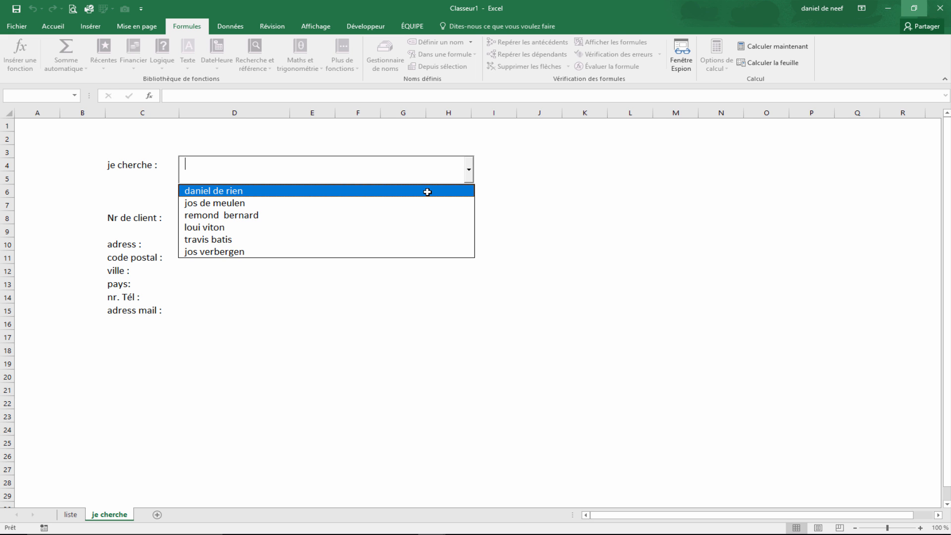
{"action": "type", "text": "a"}
{"action": "key", "text": "BackSpace"}
{"action": "type", "text": "o"}
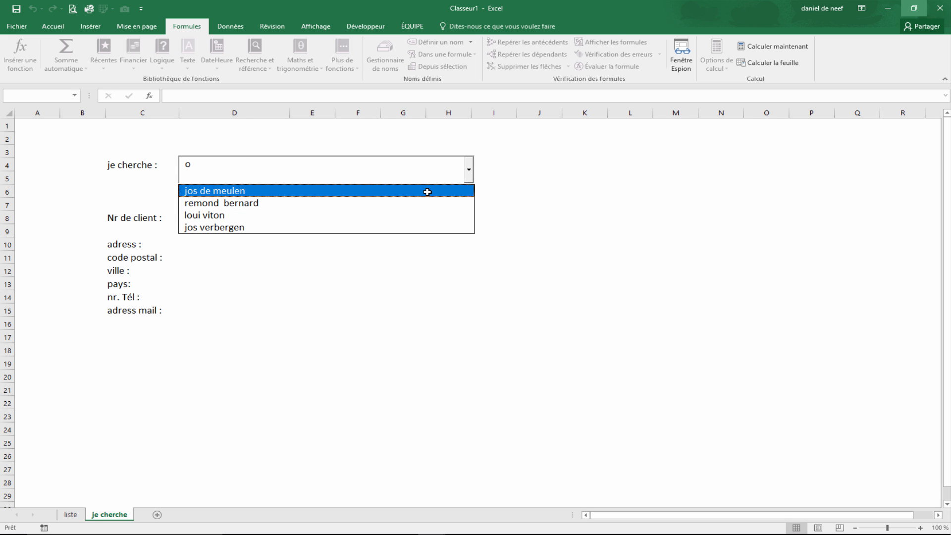
{"action": "key", "text": "BackSpace"}
{"action": "type", "text": "l"}
{"action": "key", "text": "BackSpace"}
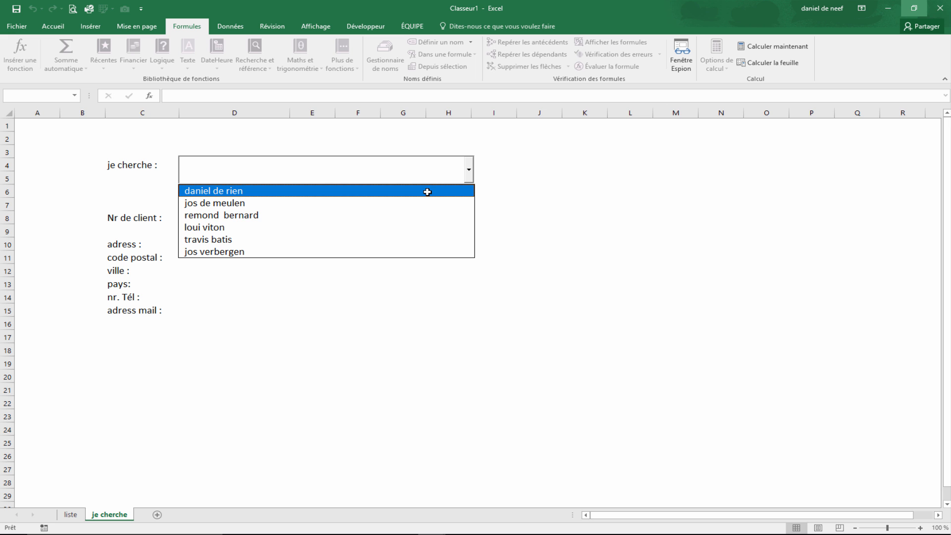
{"action": "left_click", "coordinate": [290, 226]}
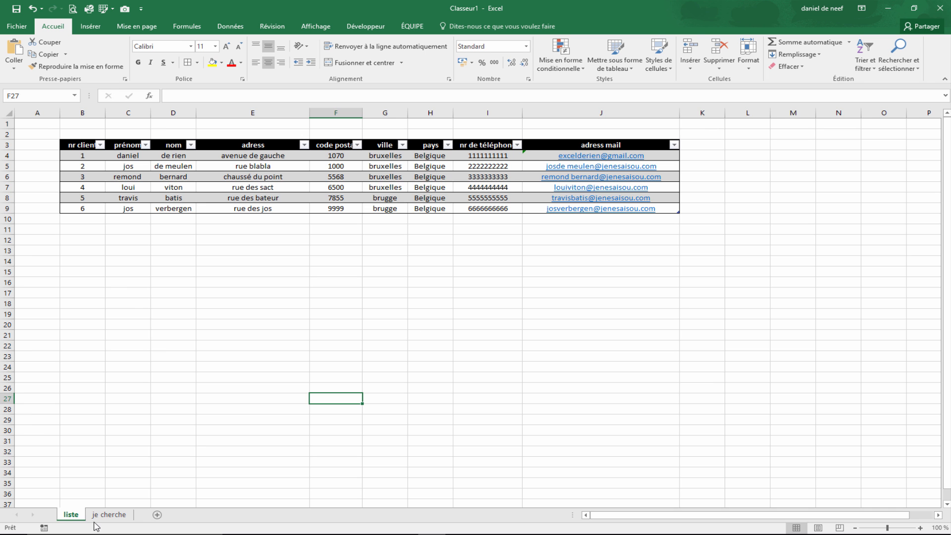
- Examine the search sheet's labels and the client table on the liste sheet
{"action": "left_click", "coordinate": [109, 515]}
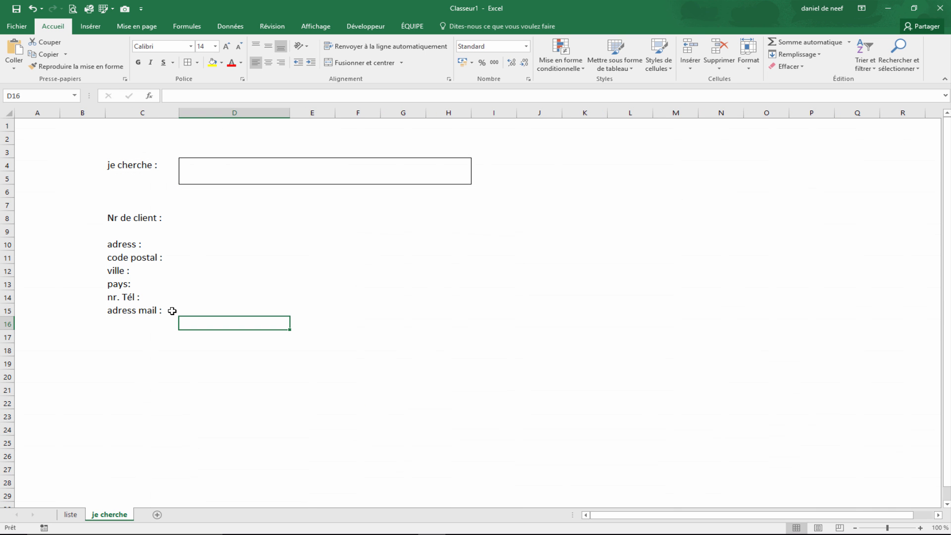
{"action": "left_click_drag", "start_coordinate": [119, 174], "coordinate": [123, 308]}
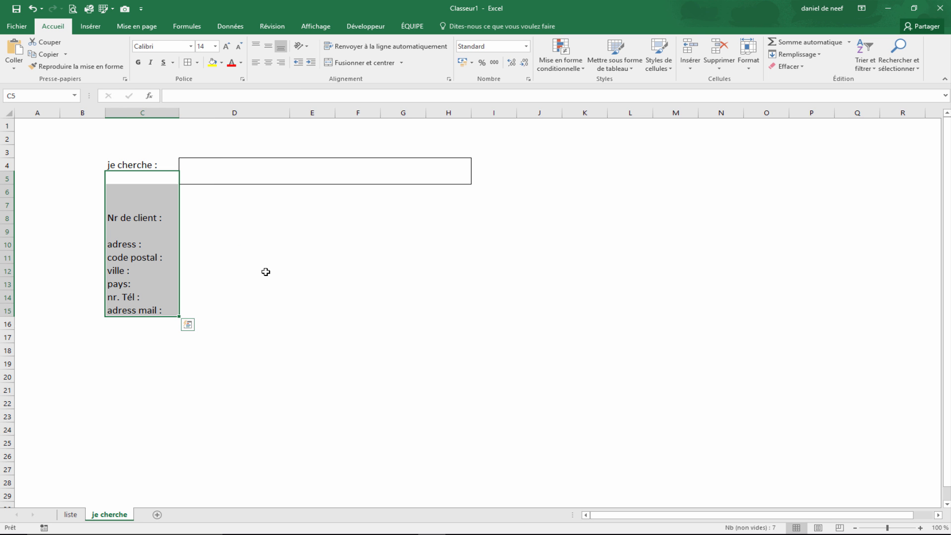
{"action": "left_click", "coordinate": [80, 517]}
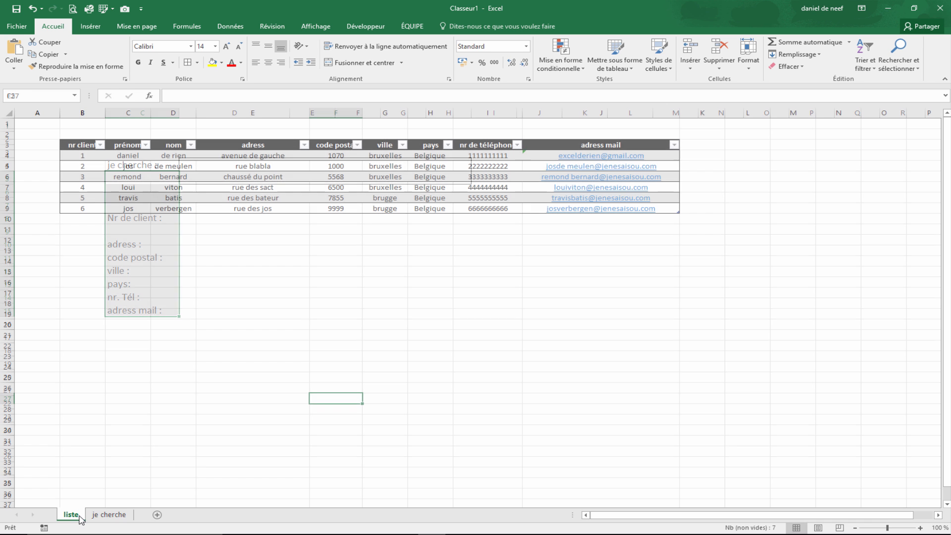
{"action": "left_click", "coordinate": [124, 179]}
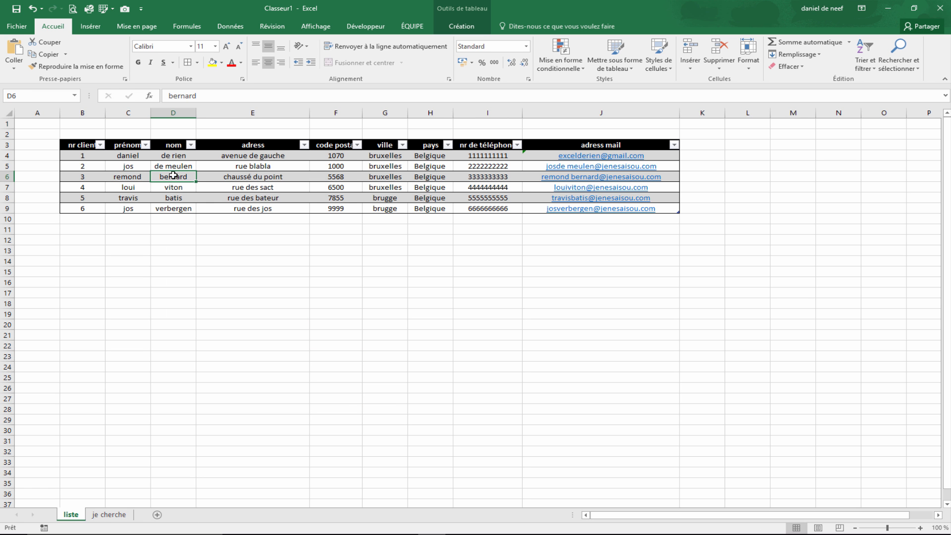
{"action": "left_click_drag", "start_coordinate": [131, 166], "coordinate": [176, 167]}
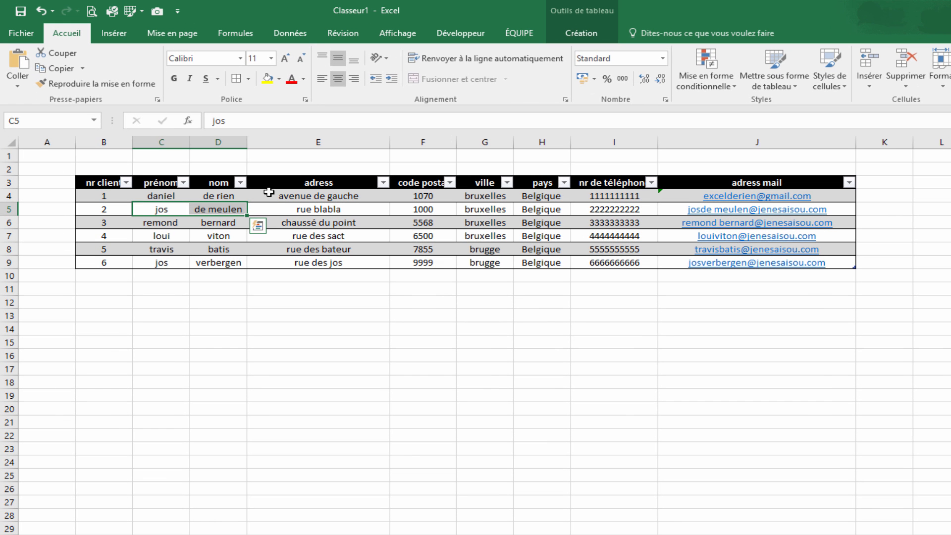
- Add a new table column headed 'nom rechercher' after the adress mail column
{"action": "left_click", "coordinate": [872, 181]}
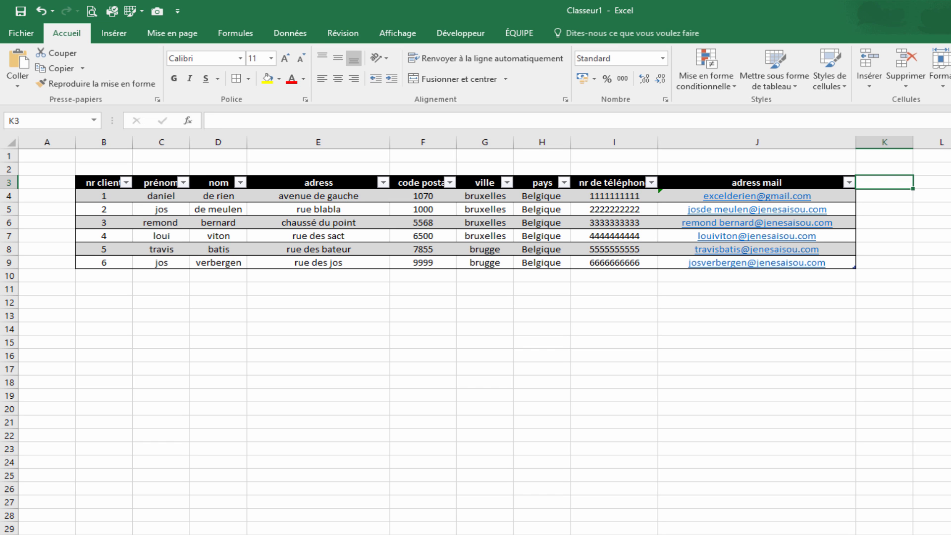
{"action": "type", "text": "nom rechrche"}
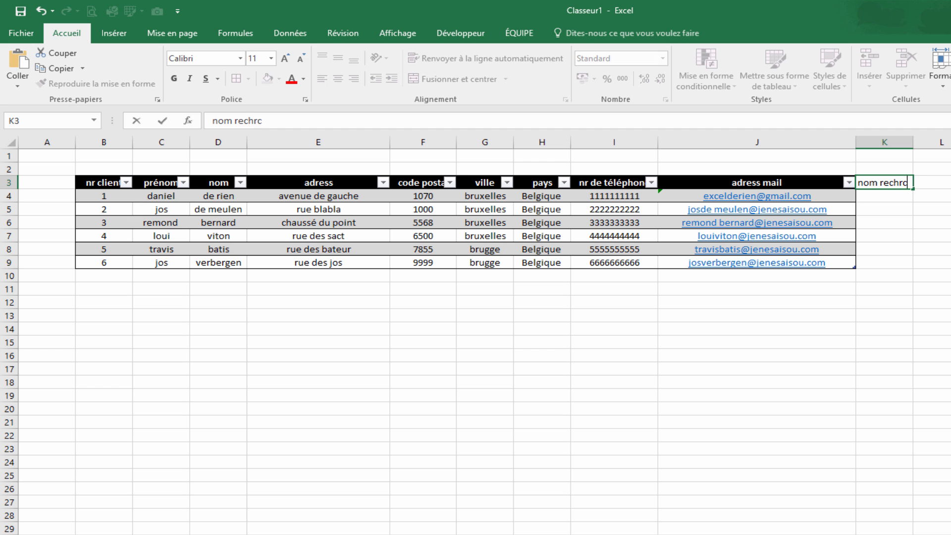
{"action": "key", "text": "BackSpace"}
{"action": "key", "text": "BackSpace"}
{"action": "type", "text": "che"}
{"action": "key", "text": "Return"}
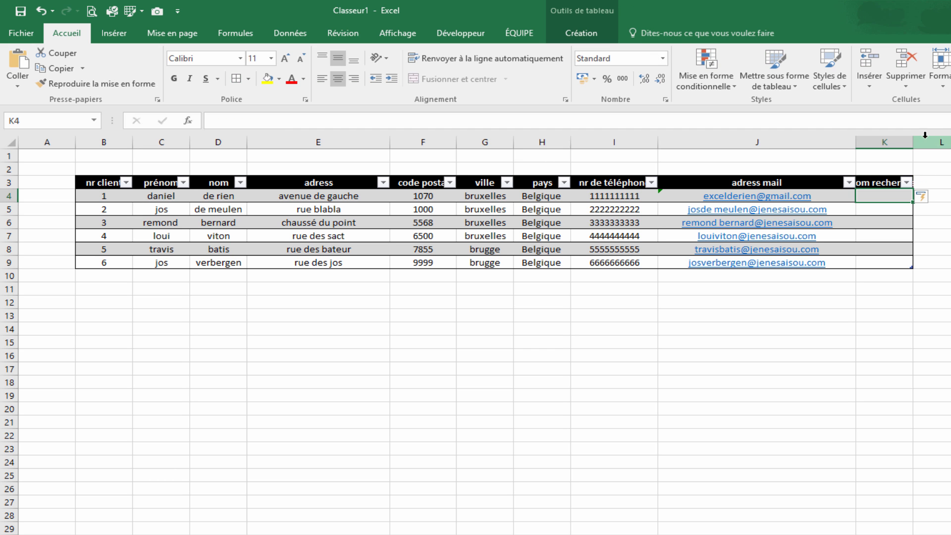
{"action": "double_click", "coordinate": [912, 142]}
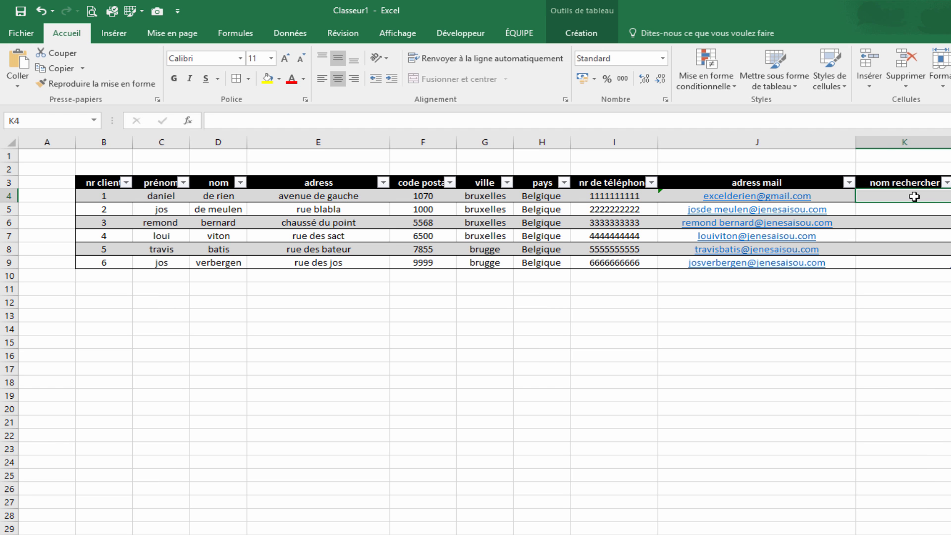
{"action": "type", "text": "=con"}
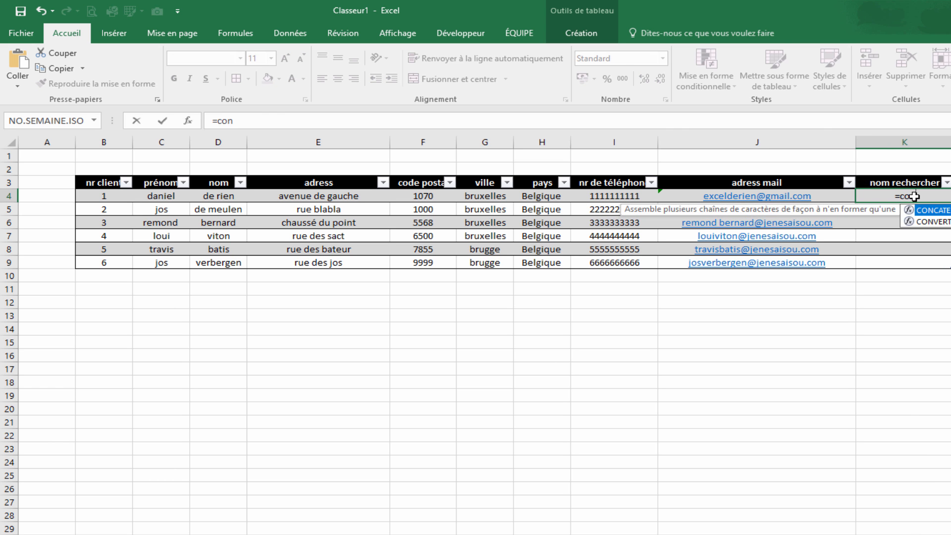
{"action": "key", "text": "Tab"}
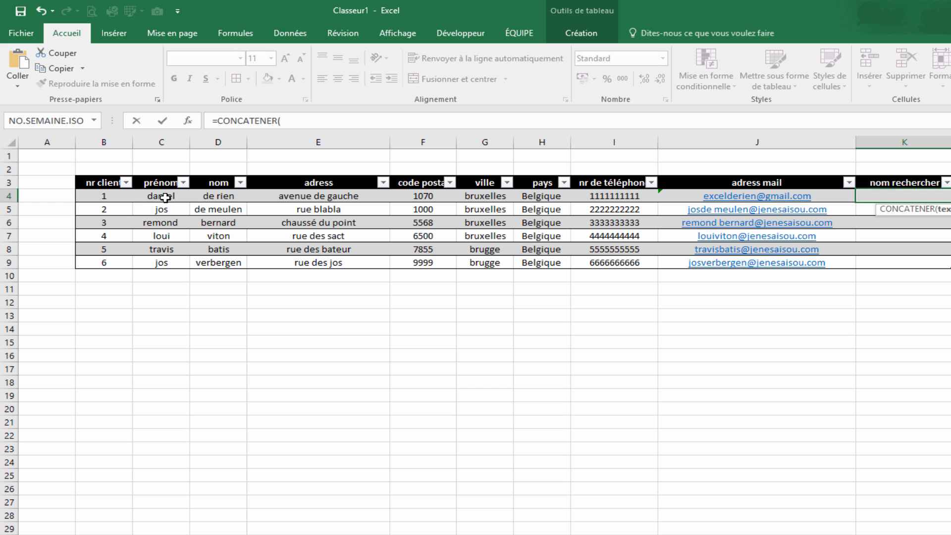
{"action": "left_click", "coordinate": [165, 197]}
{"action": "type", "text": ";"}
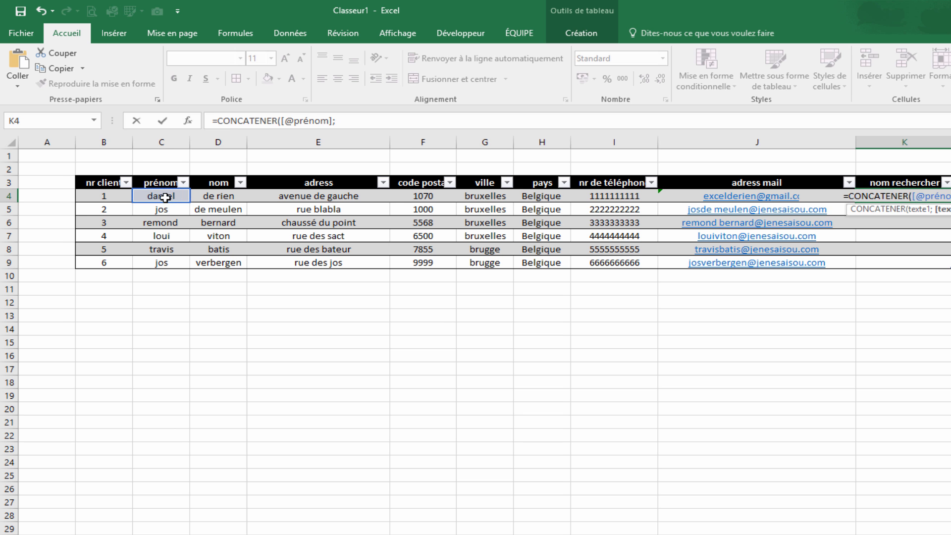
{"action": "type", "text": "\" \";"}
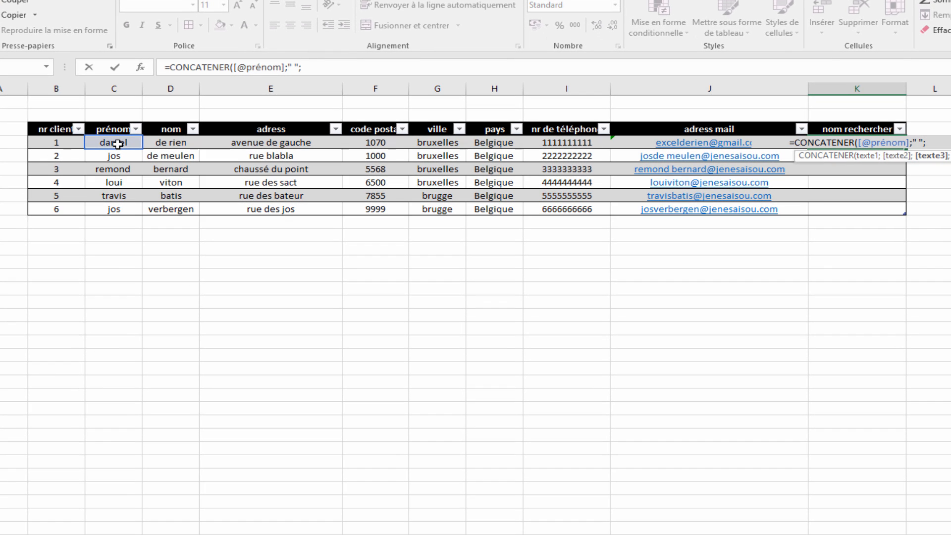
{"action": "left_click", "coordinate": [165, 144]}
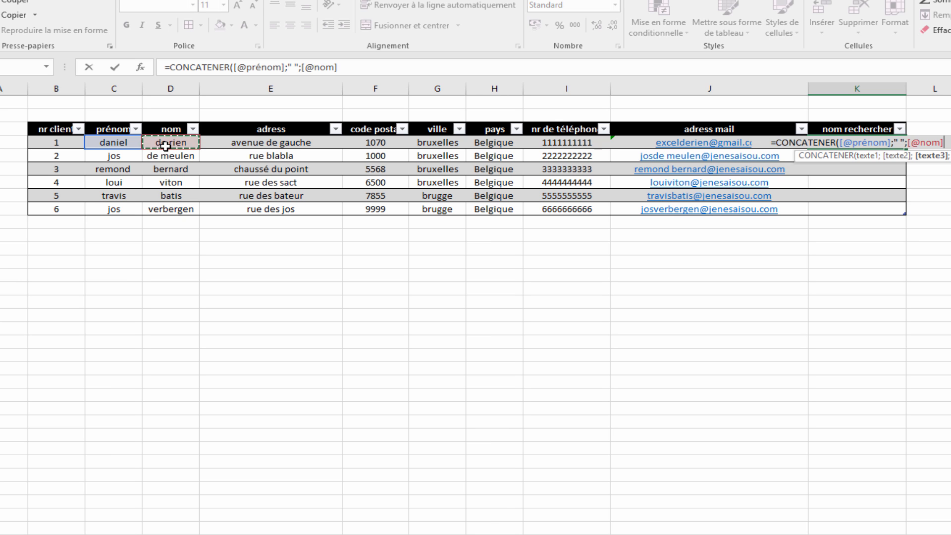
{"action": "key", "text": "Return"}
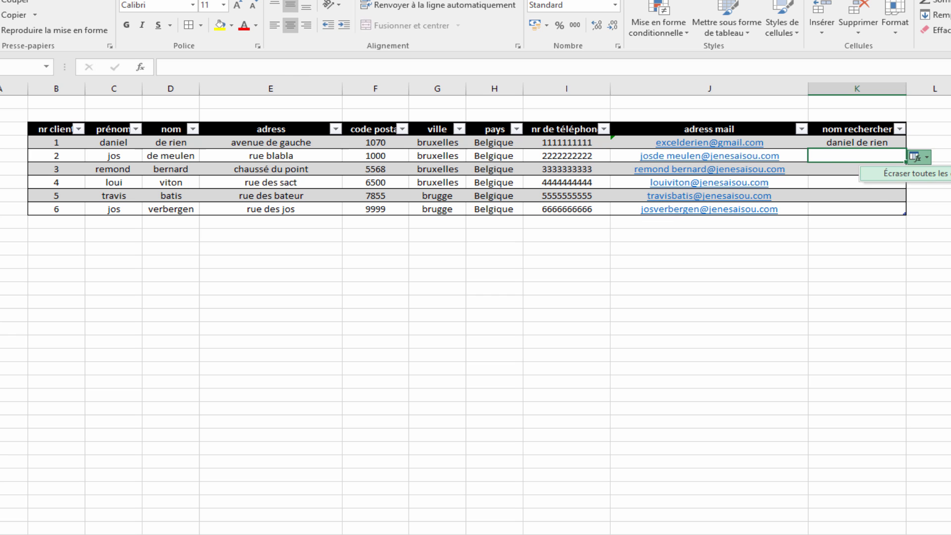
{"action": "left_click", "coordinate": [905, 173]}
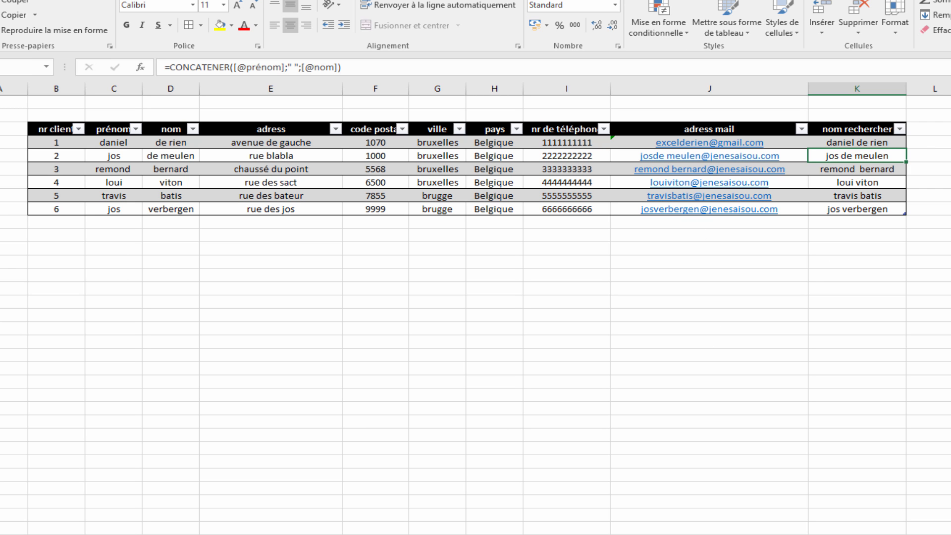
- Enter the first client's full name in the search cell of the je cherche sheet
{"action": "left_click", "coordinate": [661, 411]}
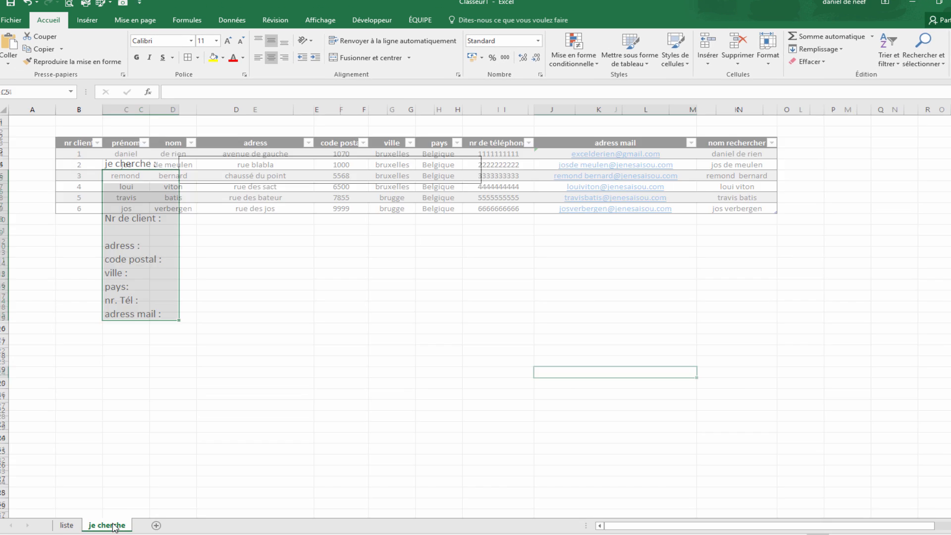
{"action": "left_click", "coordinate": [354, 298]}
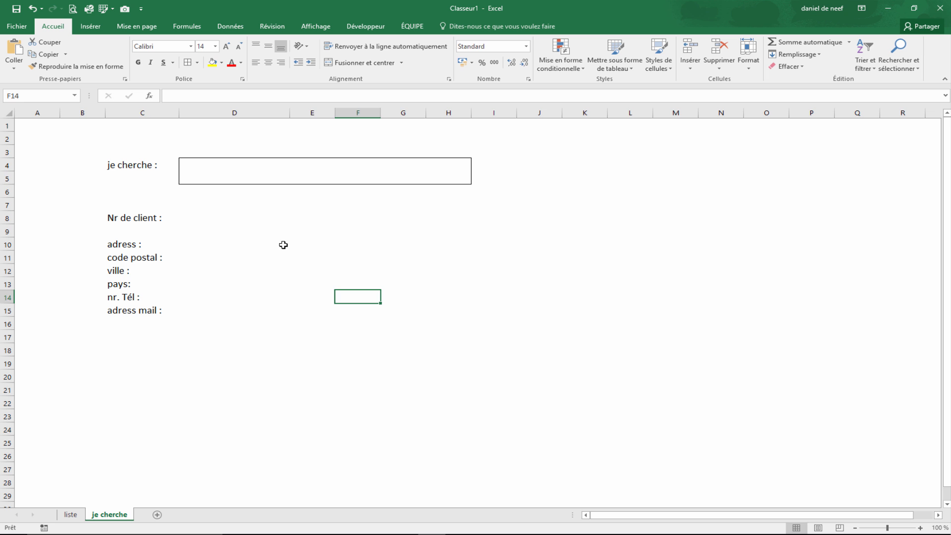
{"action": "left_click", "coordinate": [228, 172]}
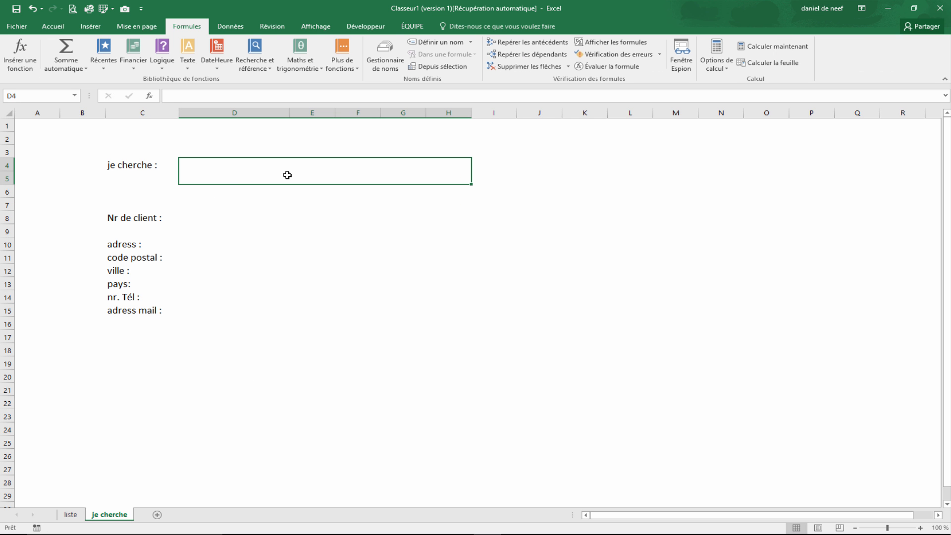
{"action": "type", "text": "daniel "}
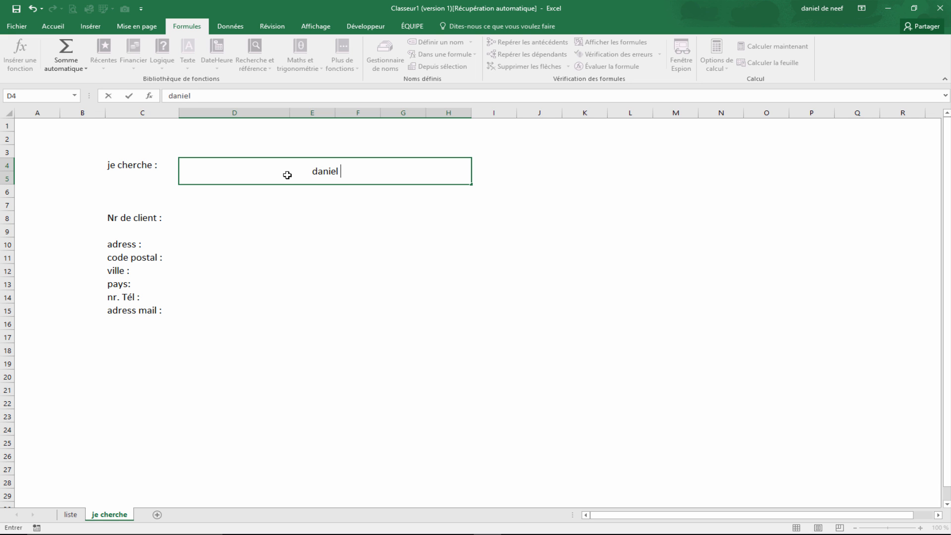
{"action": "type", "text": "de rien"}
{"action": "key", "text": "Return"}
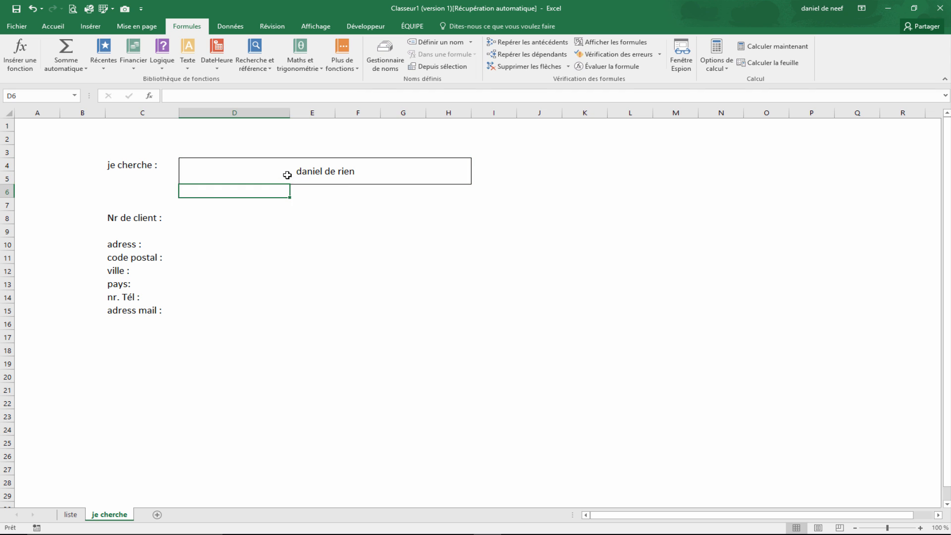
- Start an INDEX formula in the client number cell using the table's nr client column as the array
{"action": "left_click_drag", "start_coordinate": [177, 213], "coordinate": [203, 324]}
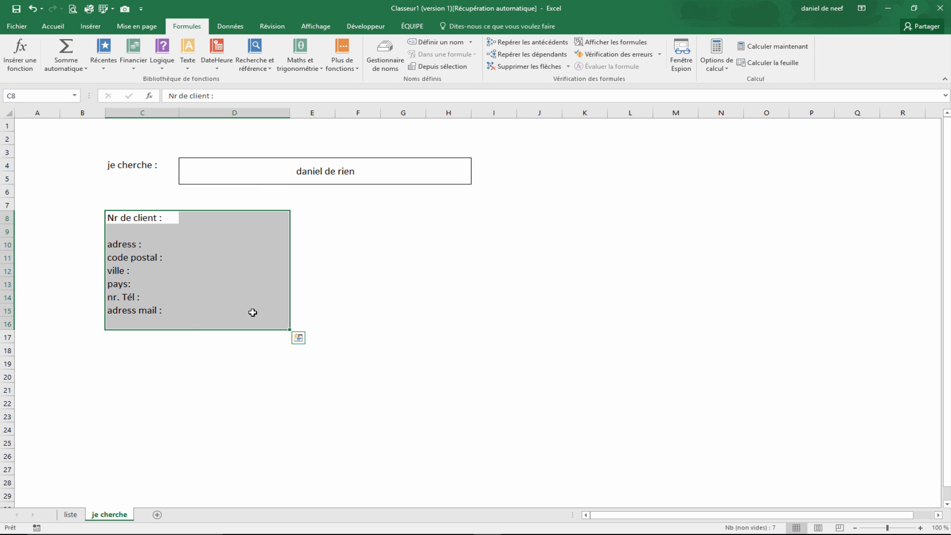
{"action": "left_click", "coordinate": [333, 181]}
{"action": "left_click", "coordinate": [255, 216]}
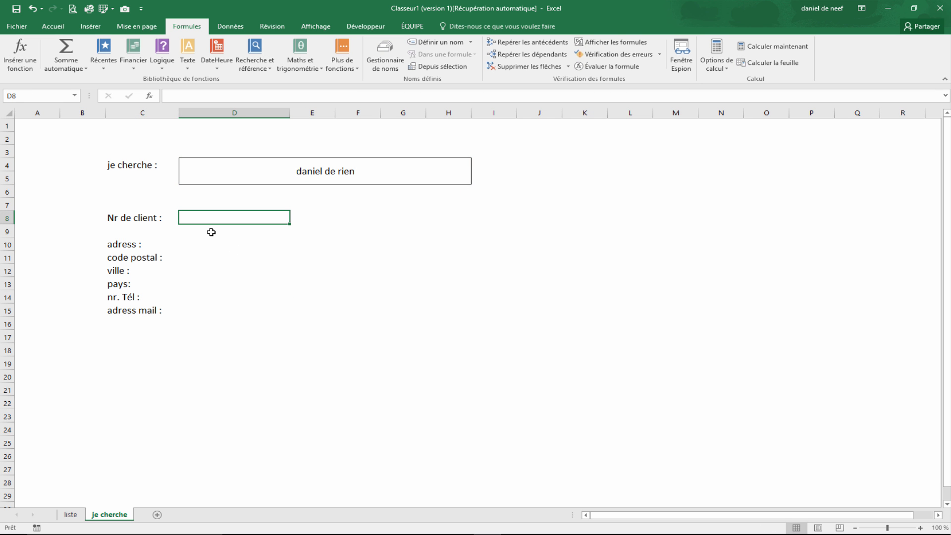
{"action": "type", "text": "=ind"}
{"action": "key", "text": "Tab"}
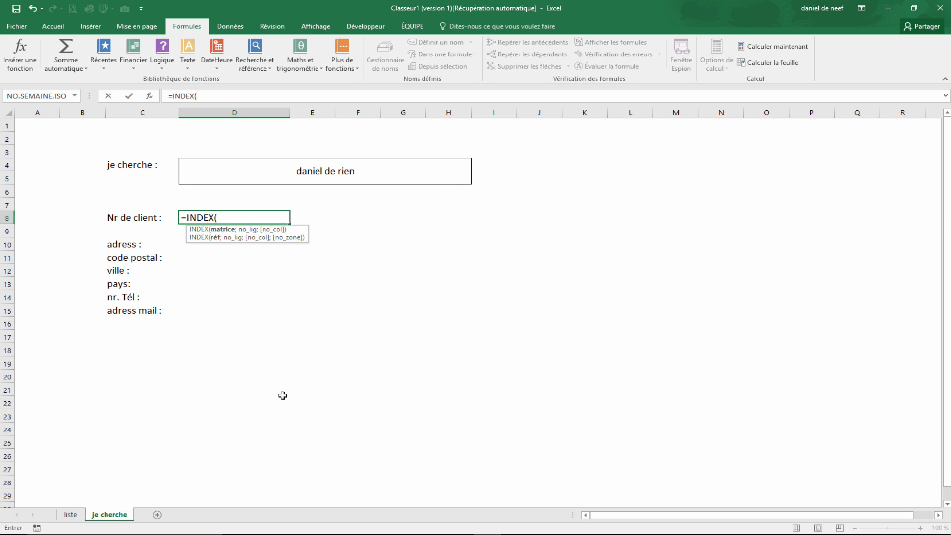
{"action": "left_click", "coordinate": [72, 514]}
{"action": "left_click_drag", "start_coordinate": [724, 155], "coordinate": [721, 200]}
{"action": "left_click_drag", "start_coordinate": [85, 155], "coordinate": [87, 206]}
{"action": "type", "text": ";"}
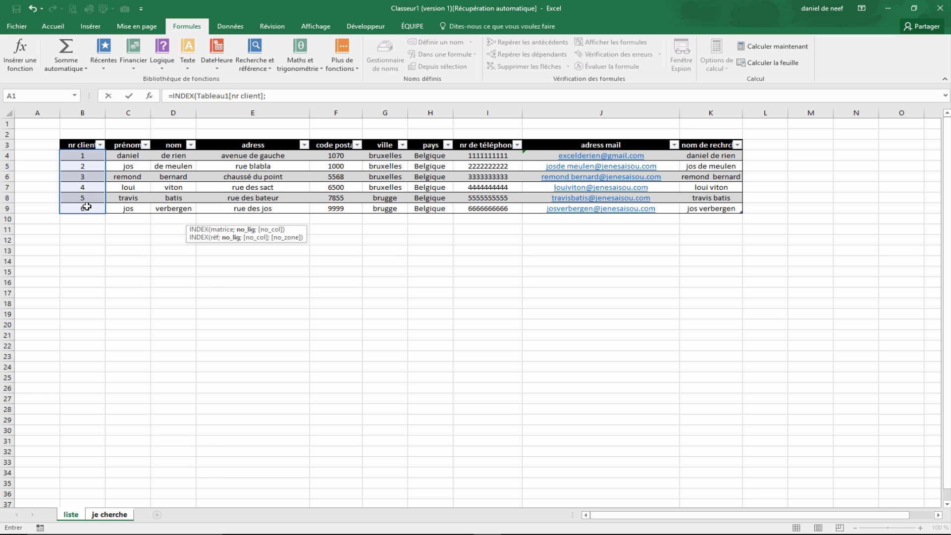
{"action": "type", "text": "EQUIV("}
- Add an EQUIV function inside INDEX using the je cherche sheet's search cell D4 as the lookup value
{"action": "key", "text": "Tab"}
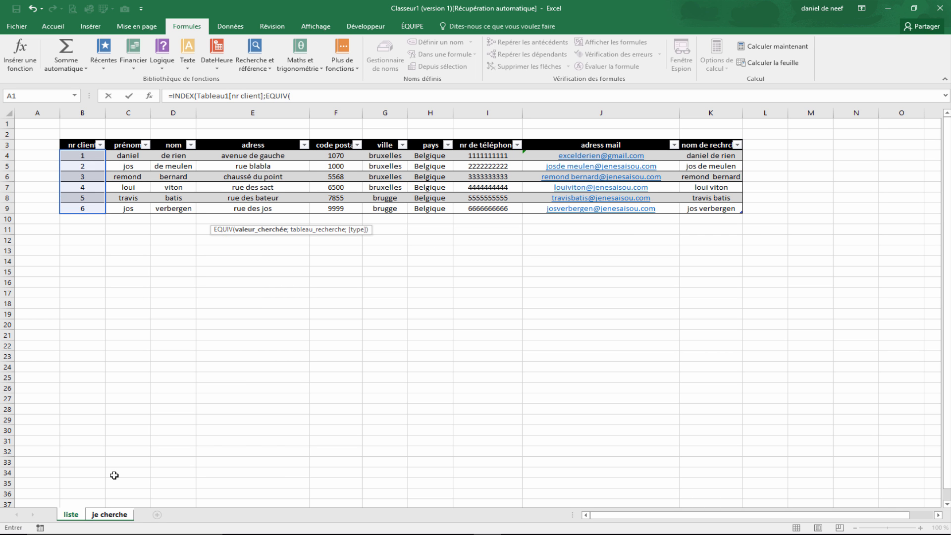
{"action": "left_click", "coordinate": [82, 516]}
{"action": "left_click", "coordinate": [107, 516]}
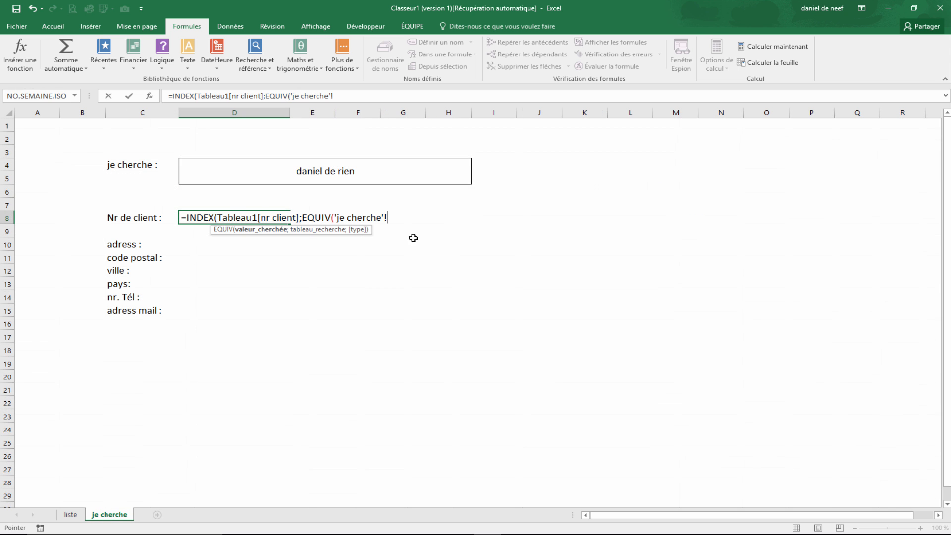
{"action": "left_click", "coordinate": [333, 177]}
{"action": "type", "text": ";"}
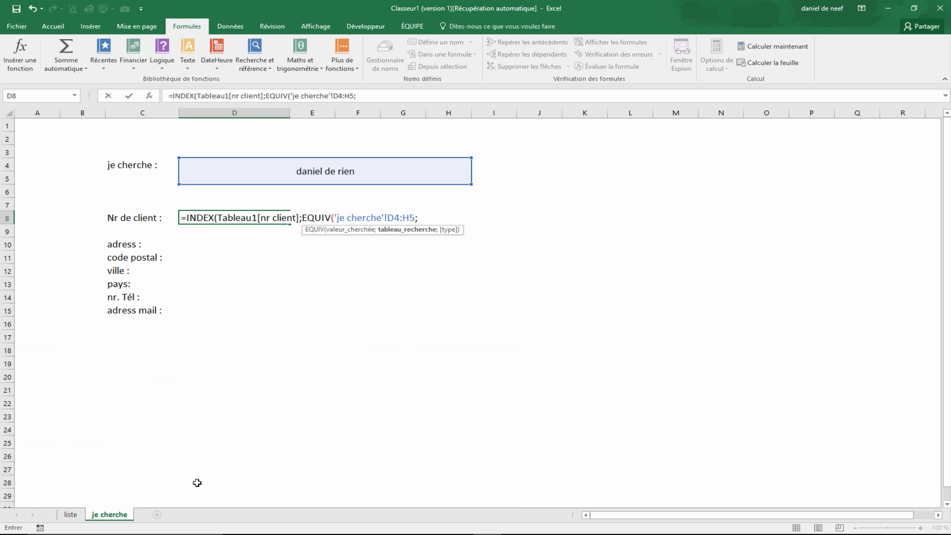
{"action": "key", "text": "BackSpace"}
{"action": "key", "text": "BackSpace"}
{"action": "key", "text": "BackSpace"}
{"action": "key", "text": "BackSpace"}
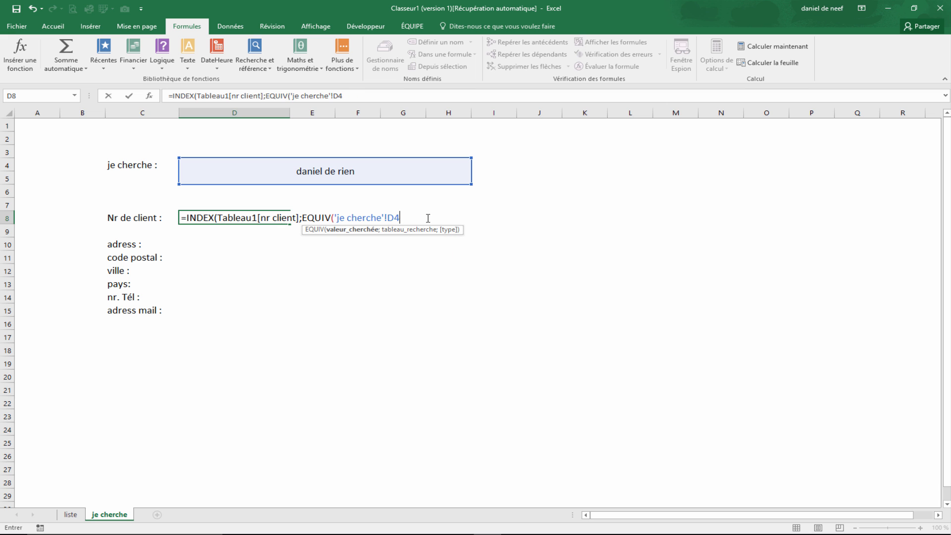
{"action": "type", "text": ";"}
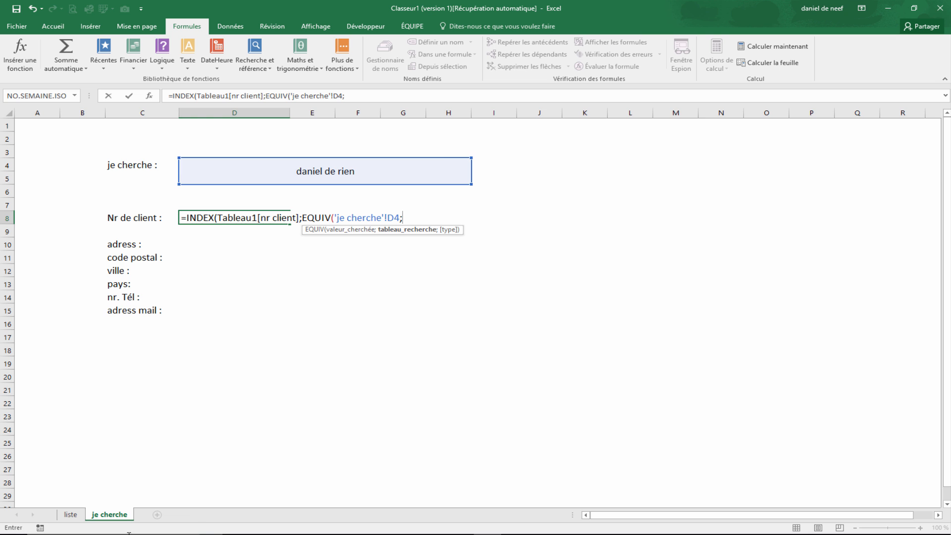
- Set the EQUIV lookup array to the table's nom de rechrche column with match type 0 and confirm the formula
{"action": "left_click", "coordinate": [78, 516]}
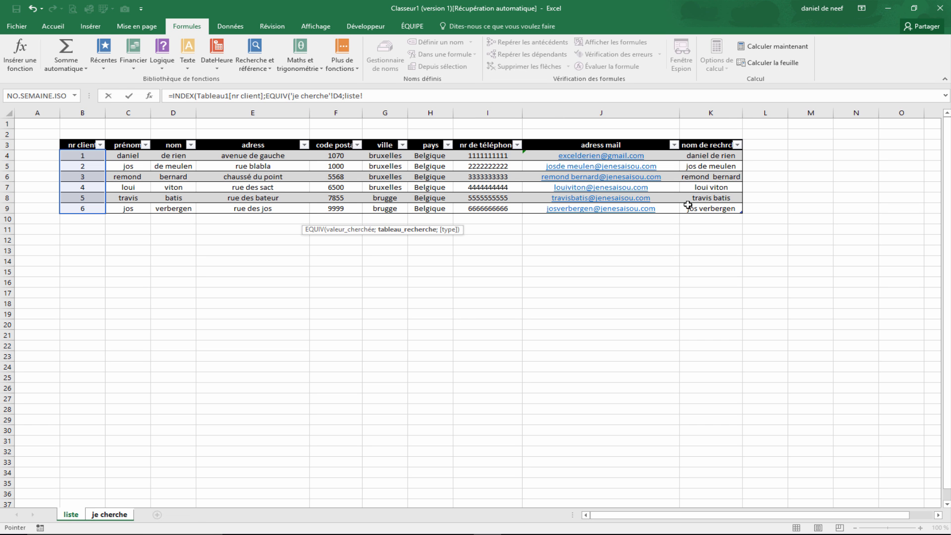
{"action": "left_click_drag", "start_coordinate": [715, 157], "coordinate": [715, 208]}
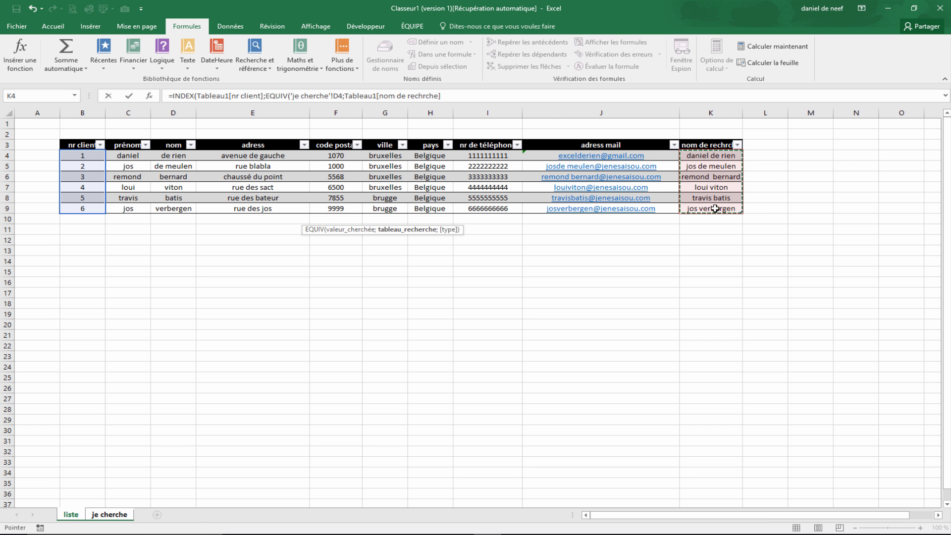
{"action": "type", "text": ";"}
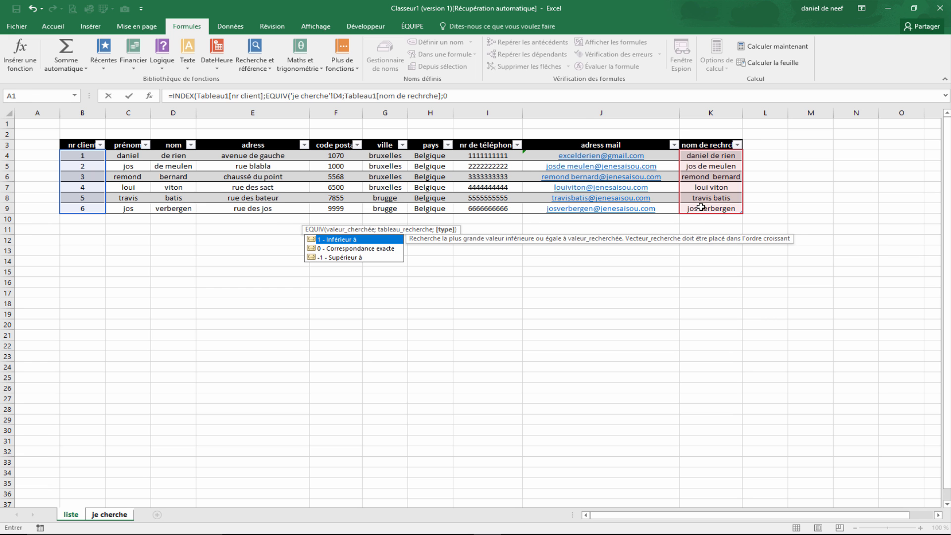
{"action": "type", "text": "0"}
{"action": "key", "text": "Return"}
{"action": "left_click", "coordinate": [196, 273]}
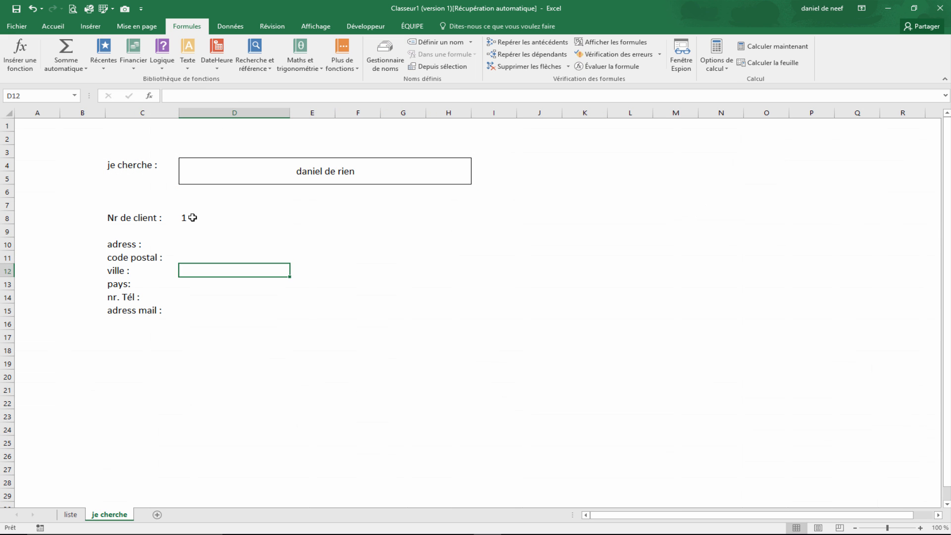
- Wrap the client number formula in SIERREUR so errors return an empty text ""
{"action": "left_click", "coordinate": [193, 217]}
{"action": "left_click", "coordinate": [177, 94]}
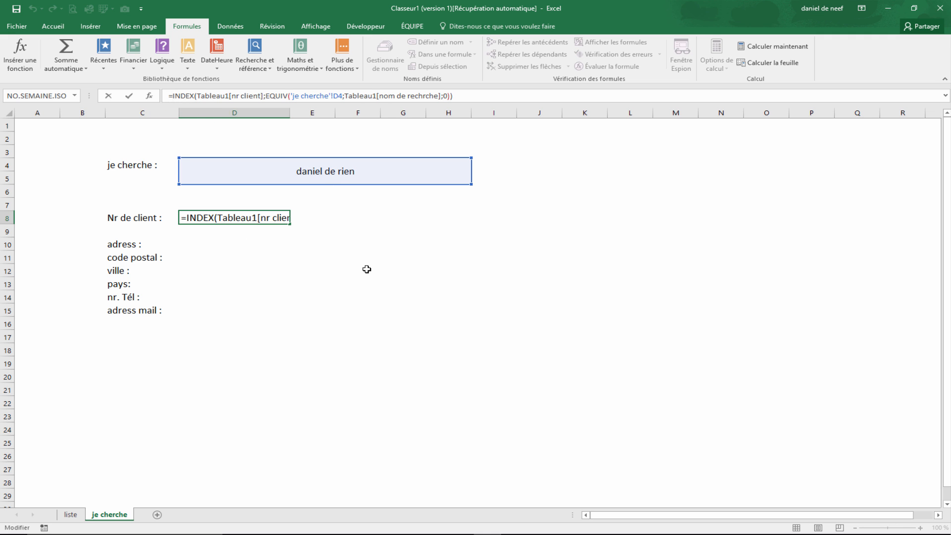
{"action": "type", "text": "SIERREUR("}
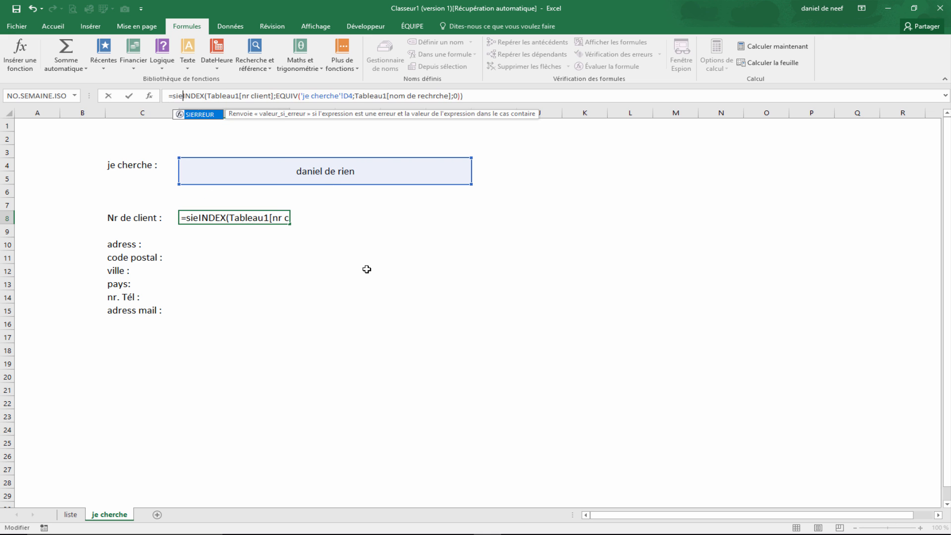
{"action": "left_click", "coordinate": [505, 94]}
{"action": "type", "text": ";"}
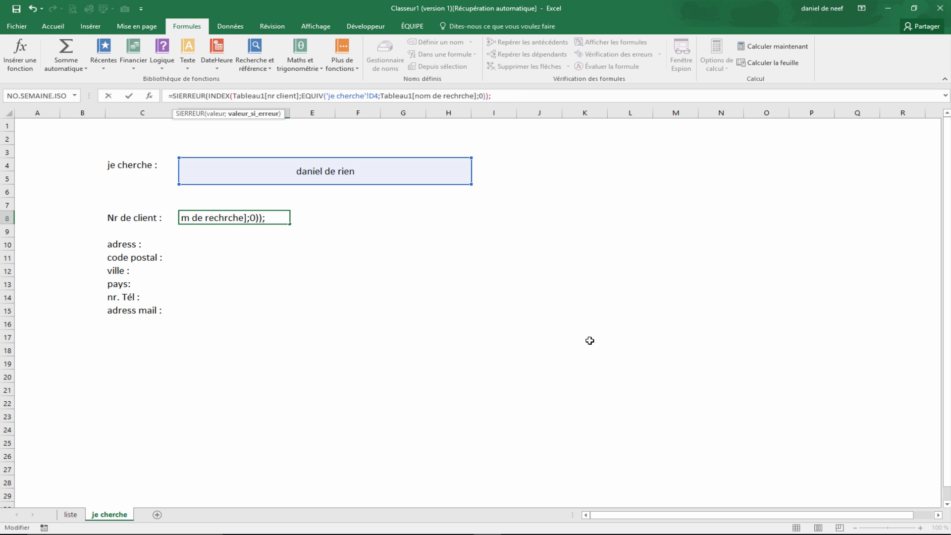
{"action": "key", "text": "Return"}
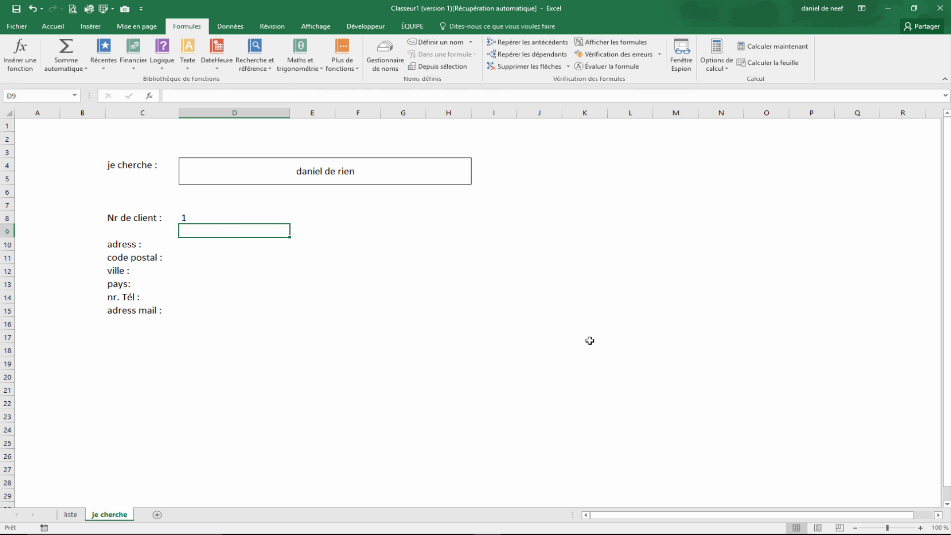
- Copy the client number cell's complete formula text
{"action": "left_click", "coordinate": [228, 223]}
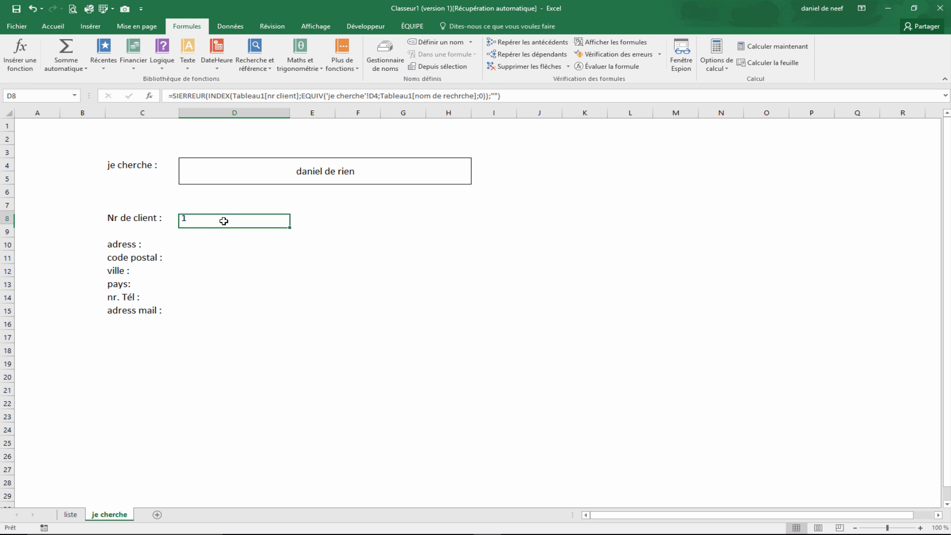
{"action": "left_click", "coordinate": [523, 100]}
{"action": "left_click", "coordinate": [168, 97], "text": "shift"}
{"action": "key", "text": "ctrl+c"}
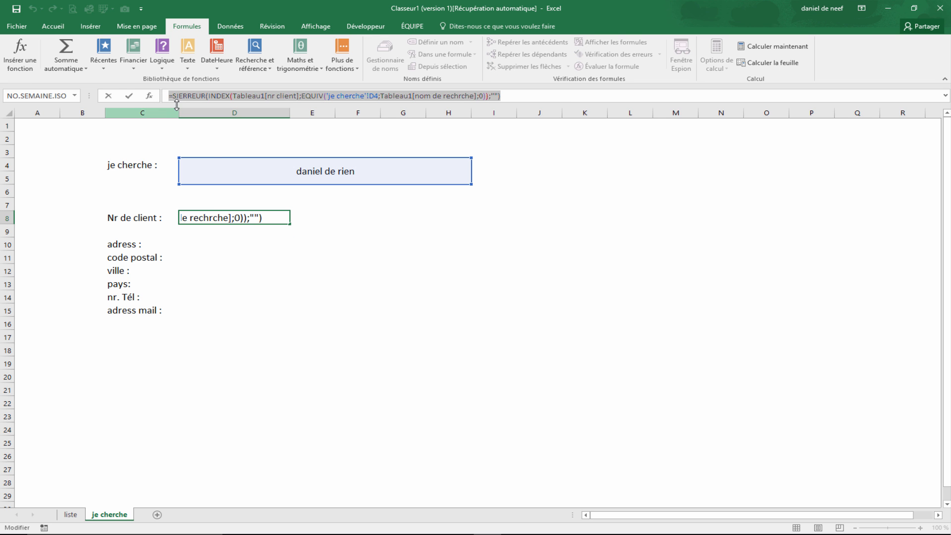
{"action": "left_click_drag", "start_coordinate": [180, 246], "coordinate": [182, 314]}
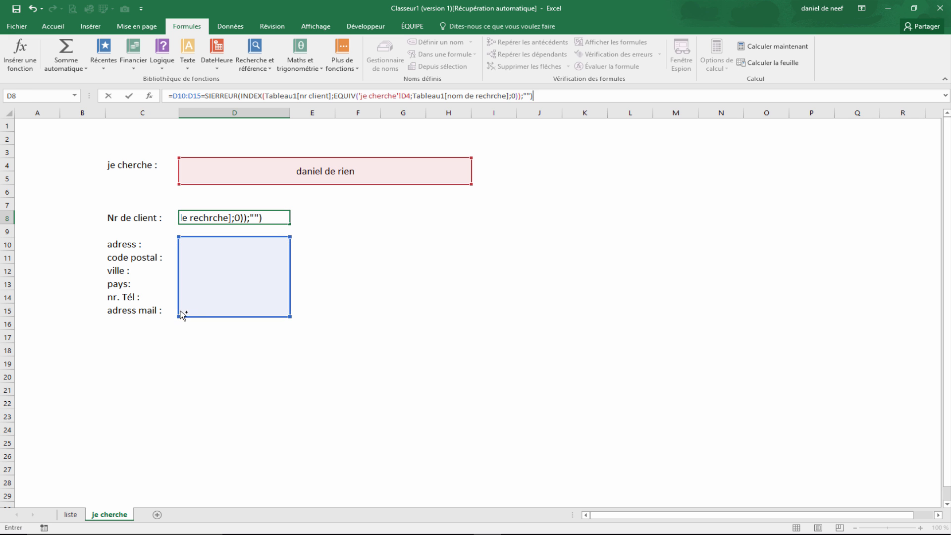
{"action": "left_click", "coordinate": [229, 270]}
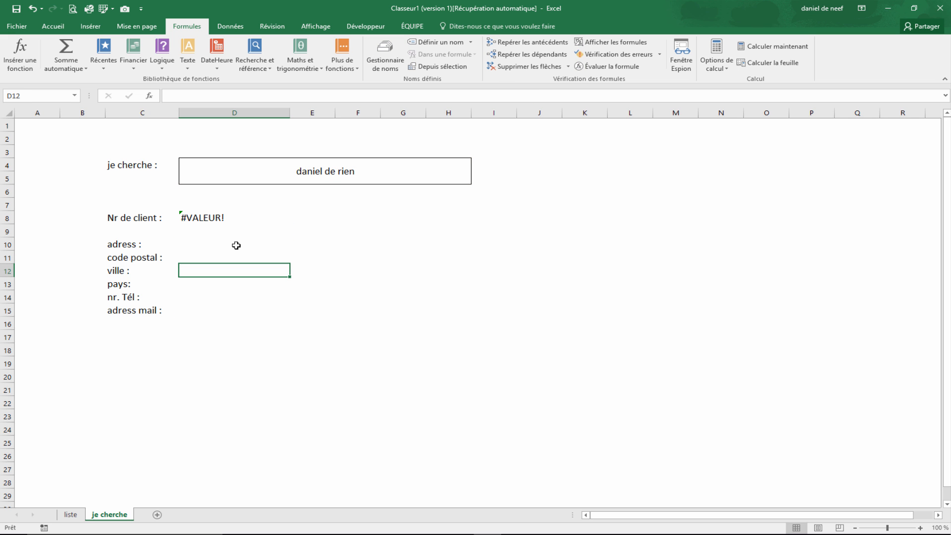
{"action": "key", "text": "ctrl+z"}
- Paste the copied formula into each detail cell from adress to adress mail
{"action": "left_click", "coordinate": [214, 243]}
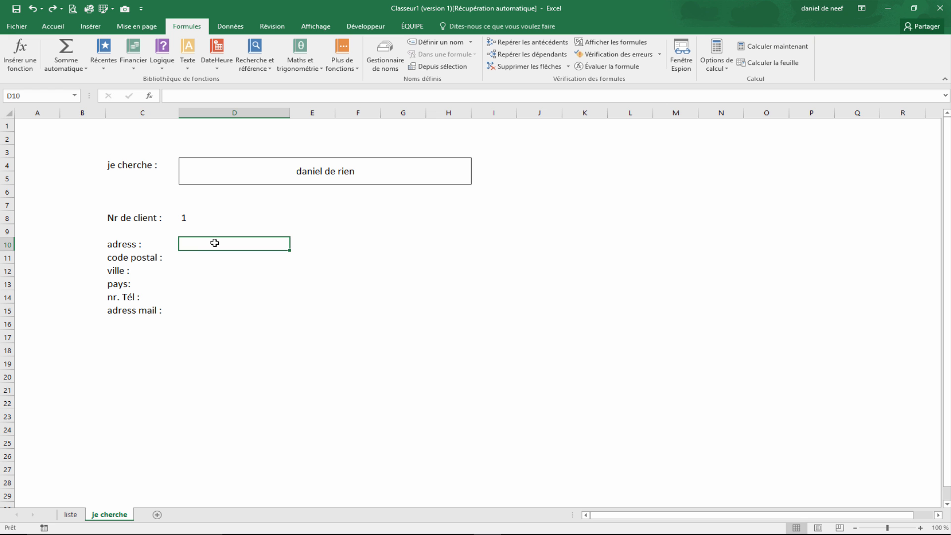
{"action": "key", "text": "ctrl+v"}
{"action": "left_click", "coordinate": [206, 255]}
{"action": "key", "text": "ctrl+v"}
{"action": "left_click", "coordinate": [206, 272]}
{"action": "key", "text": "ctrl+v"}
{"action": "left_click", "coordinate": [197, 287]}
{"action": "key", "text": "ctrl+v"}
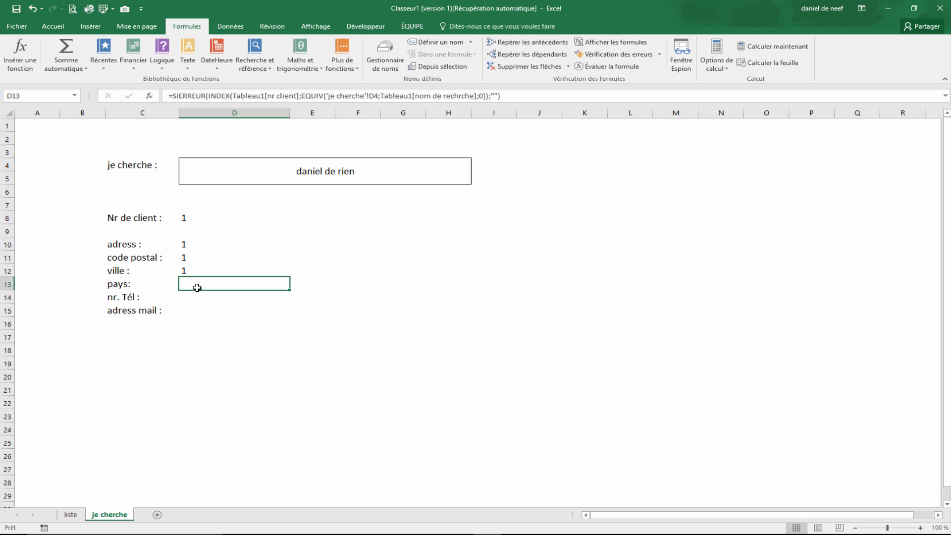
{"action": "left_click", "coordinate": [195, 297]}
{"action": "key", "text": "ctrl+v"}
{"action": "left_click", "coordinate": [191, 311]}
{"action": "key", "text": "ctrl+v"}
- Change the address cell's INDEX array from nr client to the table's adress column
{"action": "left_click", "coordinate": [202, 254]}
{"action": "left_click", "coordinate": [201, 245]}
{"action": "left_click", "coordinate": [237, 266]}
{"action": "left_click", "coordinate": [227, 282]}
{"action": "left_click", "coordinate": [221, 297]}
{"action": "left_click", "coordinate": [223, 255]}
{"action": "left_click", "coordinate": [223, 238]}
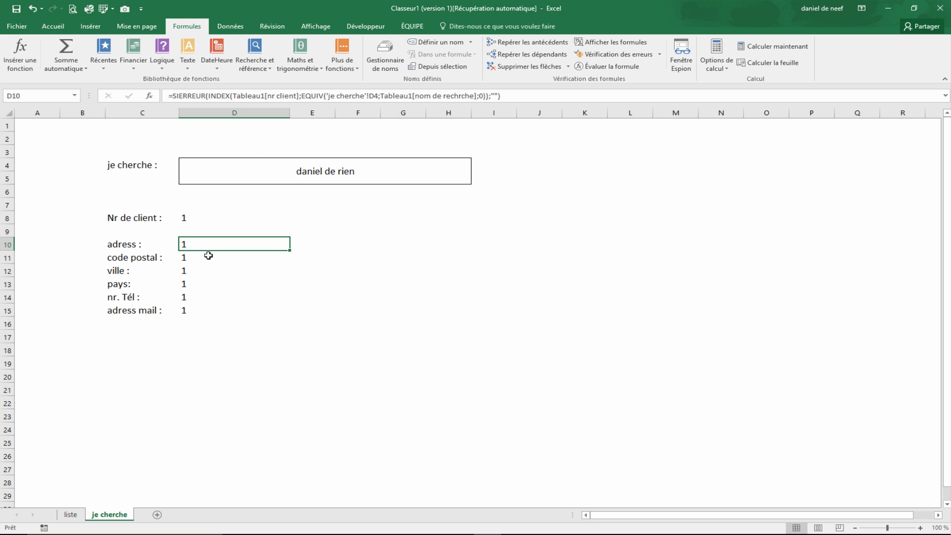
{"action": "left_click", "coordinate": [297, 96]}
{"action": "key", "text": "Left"}
{"action": "key", "text": "BackSpace"}
{"action": "key", "text": "BackSpace"}
{"action": "key", "text": "BackSpace"}
{"action": "key", "text": "BackSpace"}
{"action": "key", "text": "BackSpace"}
{"action": "key", "text": "BackSpace"}
{"action": "key", "text": "BackSpace"}
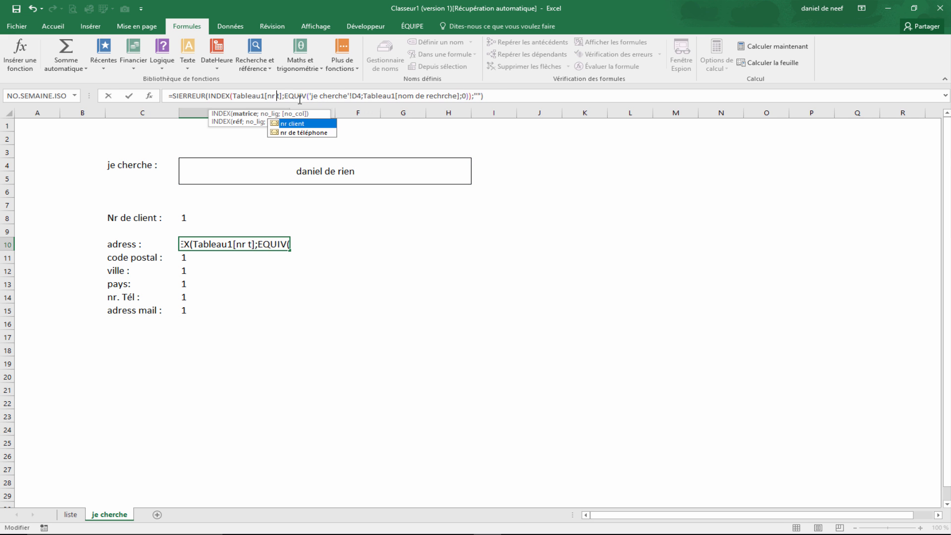
{"action": "key", "text": "BackSpace"}
{"action": "key", "text": "Delete"}
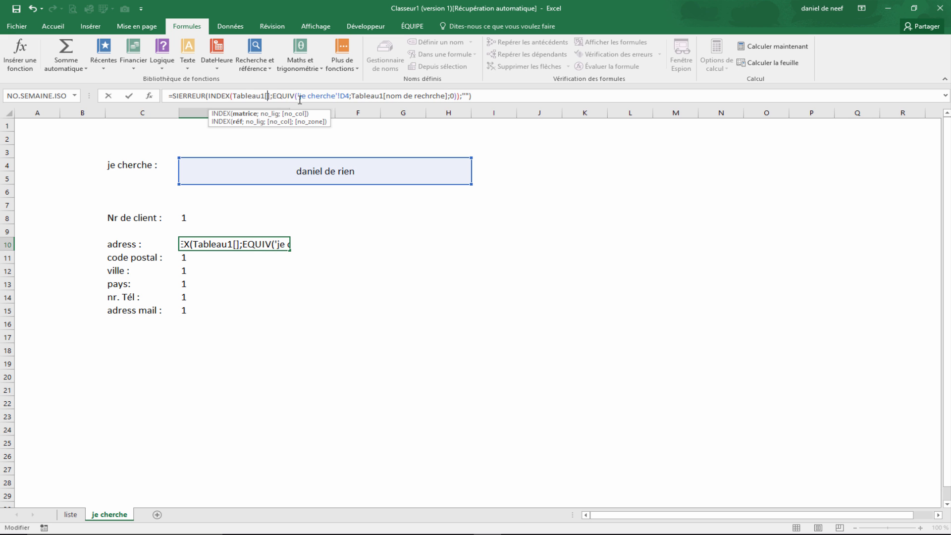
{"action": "type", "text": "adress"}
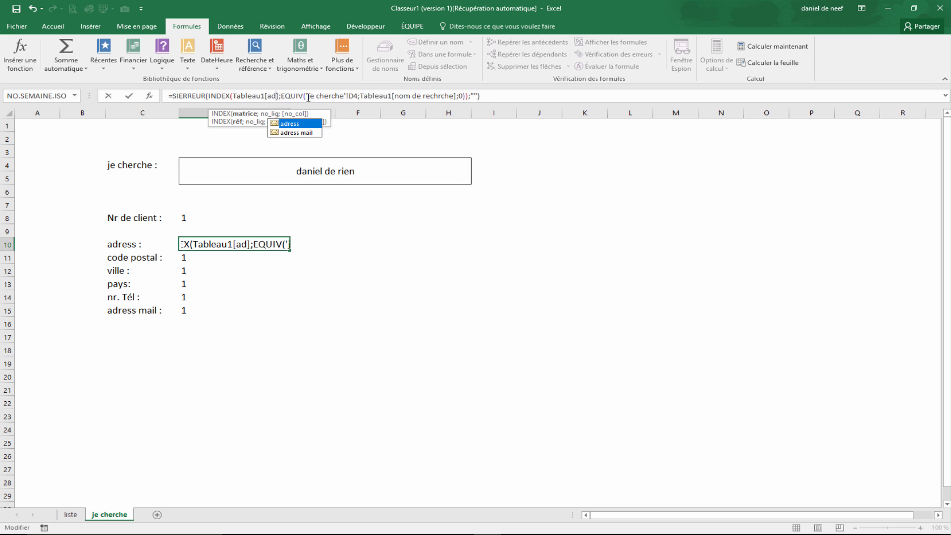
{"action": "key", "text": "Return"}
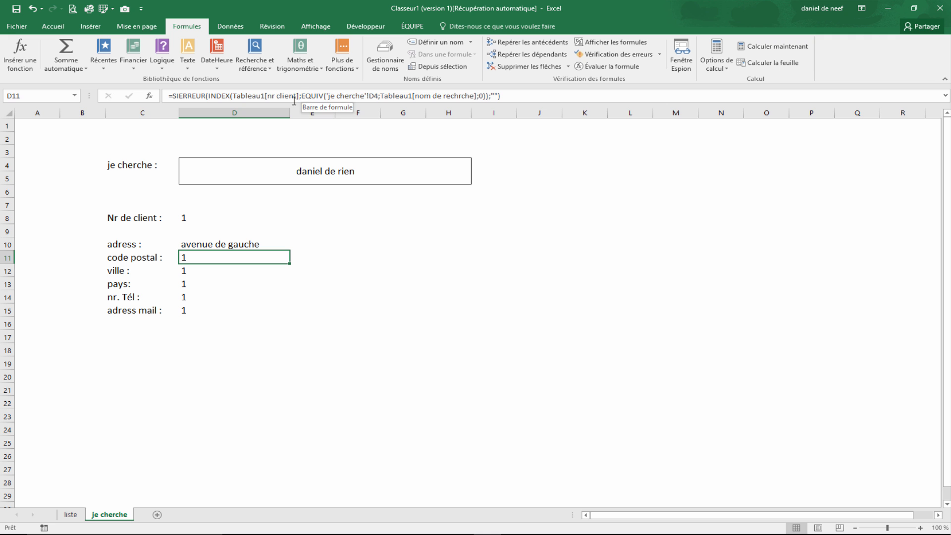
- Change the code postal cell's INDEX array to the table's code postal column
{"action": "left_click", "coordinate": [296, 95]}
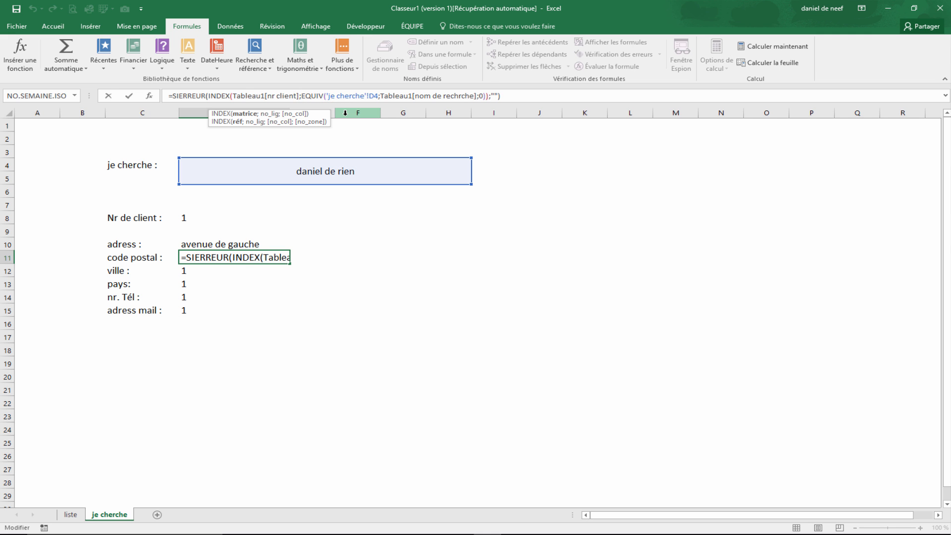
{"action": "key", "text": "BackSpace"}
{"action": "key", "text": "BackSpace"}
{"action": "key", "text": "BackSpace"}
{"action": "key", "text": "BackSpace"}
{"action": "key", "text": "BackSpace"}
{"action": "key", "text": "BackSpace"}
{"action": "key", "text": "BackSpace"}
{"action": "key", "text": "BackSpace"}
{"action": "key", "text": "BackSpace"}
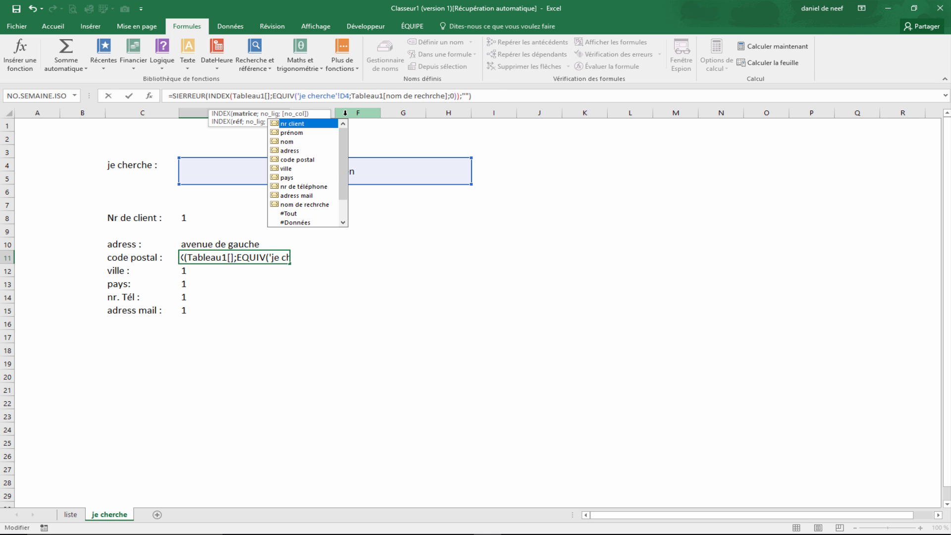
{"action": "key", "text": "Down"}
{"action": "key", "text": "Down"}
{"action": "key", "text": "Down"}
{"action": "key", "text": "Down"}
{"action": "key", "text": "Tab"}
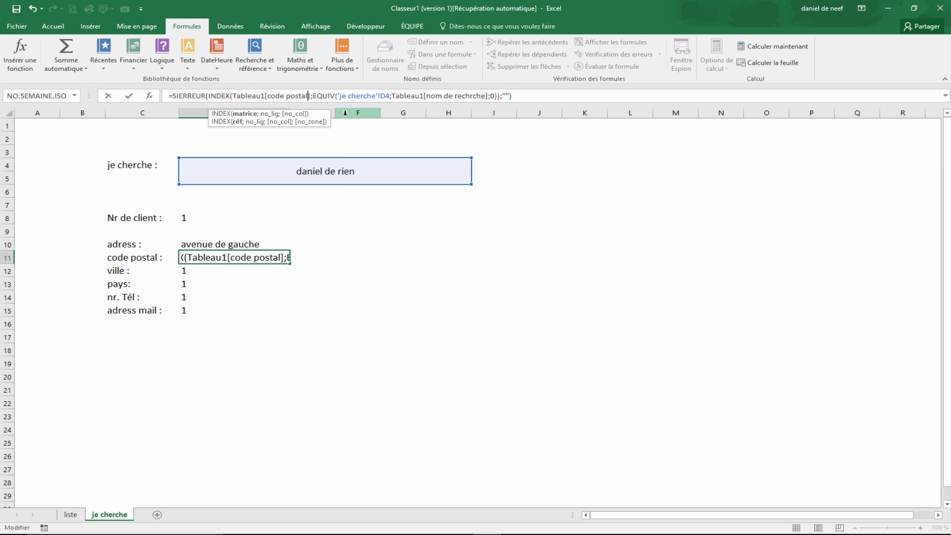
{"action": "key", "text": "Return"}
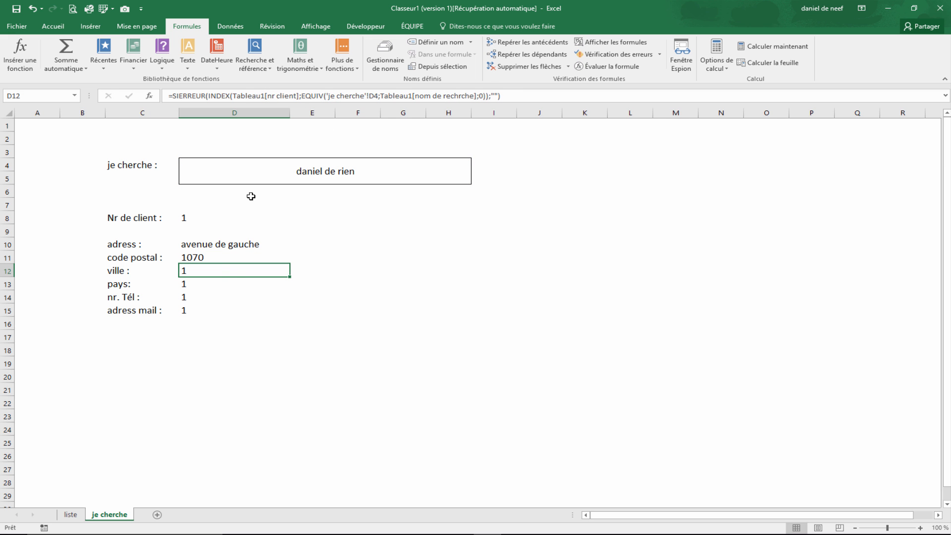
- Change the ville cell's INDEX array to the table's ville column
{"action": "left_click", "coordinate": [293, 95]}
{"action": "key", "text": "BackSpace"}
{"action": "key", "text": "BackSpace"}
{"action": "key", "text": "BackSpace"}
{"action": "key", "text": "BackSpace"}
{"action": "key", "text": "BackSpace"}
{"action": "key", "text": "BackSpace"}
{"action": "key", "text": "BackSpace"}
{"action": "key", "text": "BackSpace"}
{"action": "key", "text": "BackSpace"}
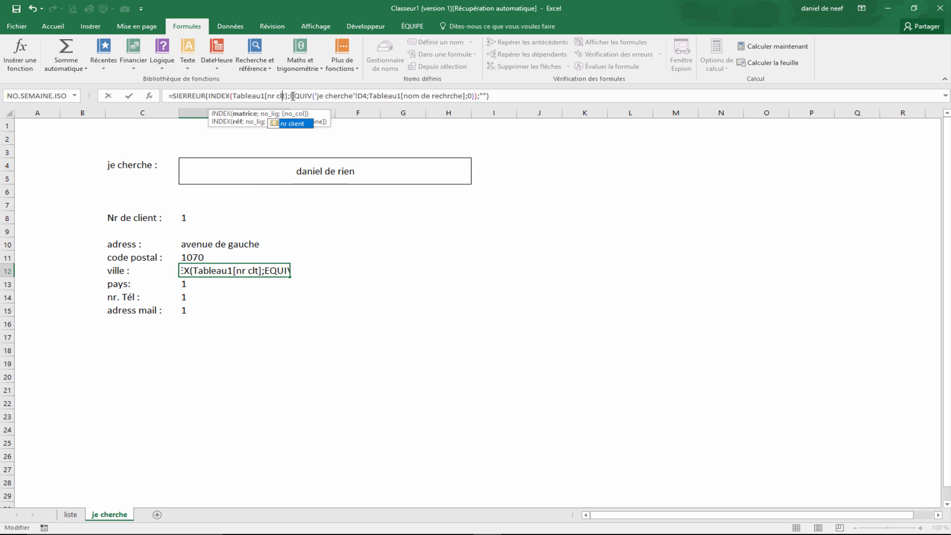
{"action": "type", "text": "ville"}
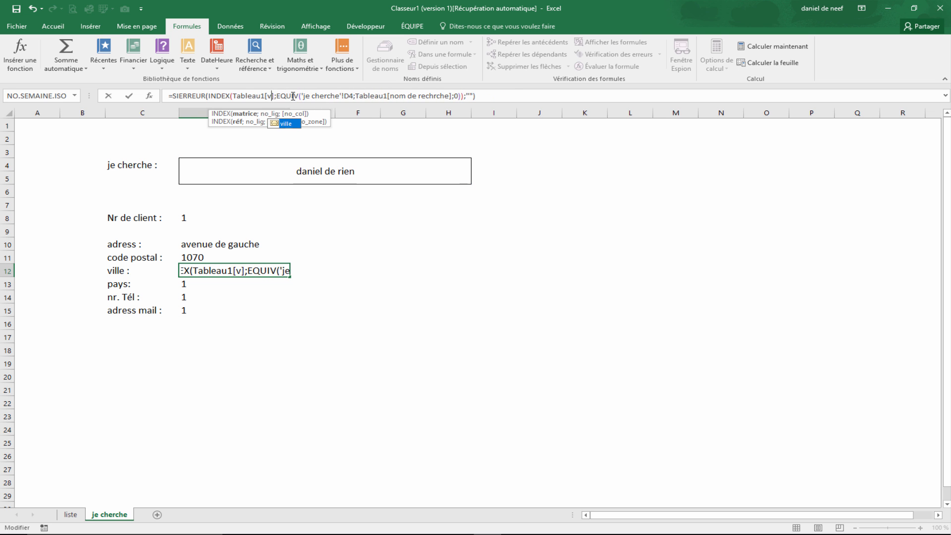
{"action": "key", "text": "Return"}
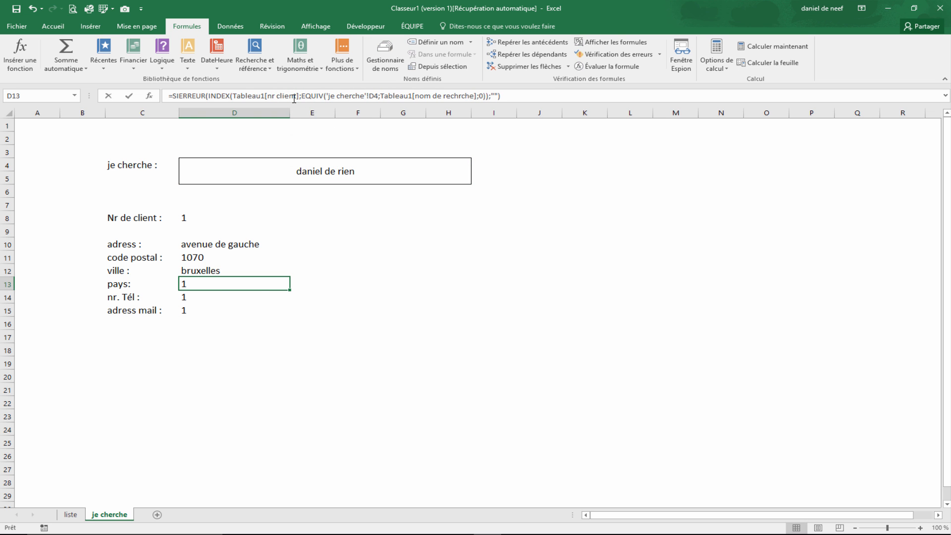
- Change the pays cell's INDEX array to the table's pays column
{"action": "left_click", "coordinate": [294, 96]}
{"action": "key", "text": "BackSpace"}
{"action": "key", "text": "BackSpace"}
{"action": "key", "text": "BackSpace"}
{"action": "key", "text": "BackSpace"}
{"action": "key", "text": "BackSpace"}
{"action": "key", "text": "BackSpace"}
{"action": "key", "text": "BackSpace"}
{"action": "key", "text": "BackSpace"}
{"action": "key", "text": "BackSpace"}
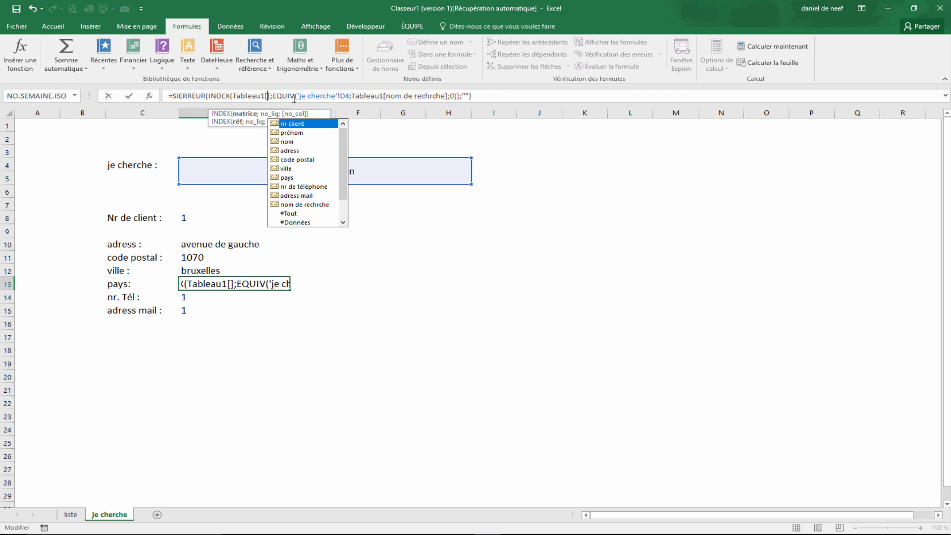
{"action": "type", "text": "pays"}
{"action": "key", "text": "Return"}
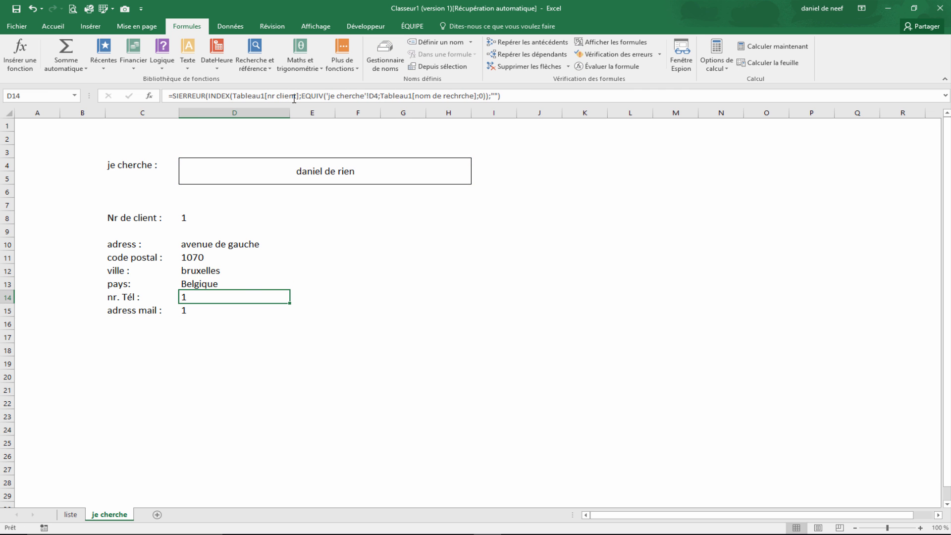
- Change the phone number cell's INDEX array to the table's nr de téléphone column
{"action": "left_click", "coordinate": [298, 95]}
{"action": "key", "text": "BackSpace"}
{"action": "key", "text": "BackSpace"}
{"action": "key", "text": "BackSpace"}
{"action": "key", "text": "BackSpace"}
{"action": "key", "text": "BackSpace"}
{"action": "key", "text": "BackSpace"}
{"action": "key", "text": "BackSpace"}
{"action": "key", "text": "BackSpace"}
{"action": "type", "text": "r"}
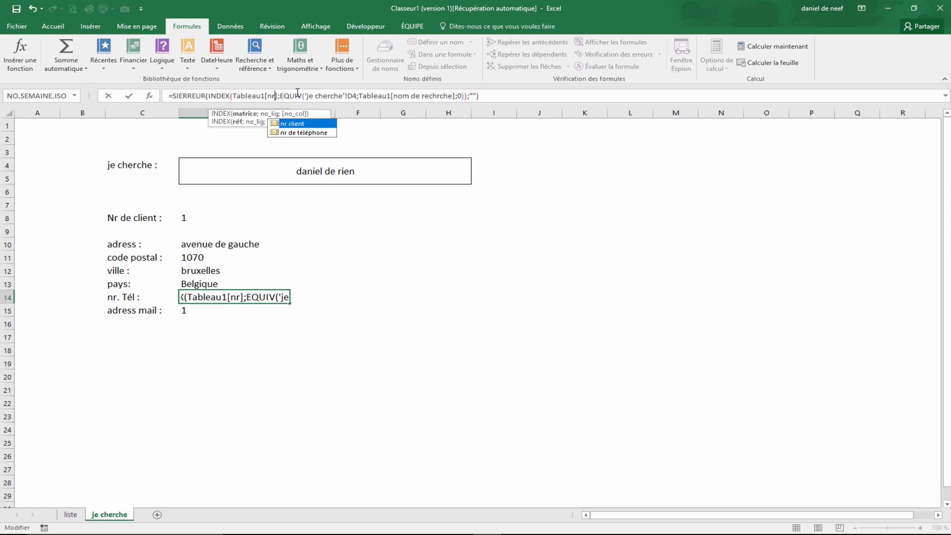
{"action": "double_click", "coordinate": [303, 132]}
{"action": "key", "text": "Return"}
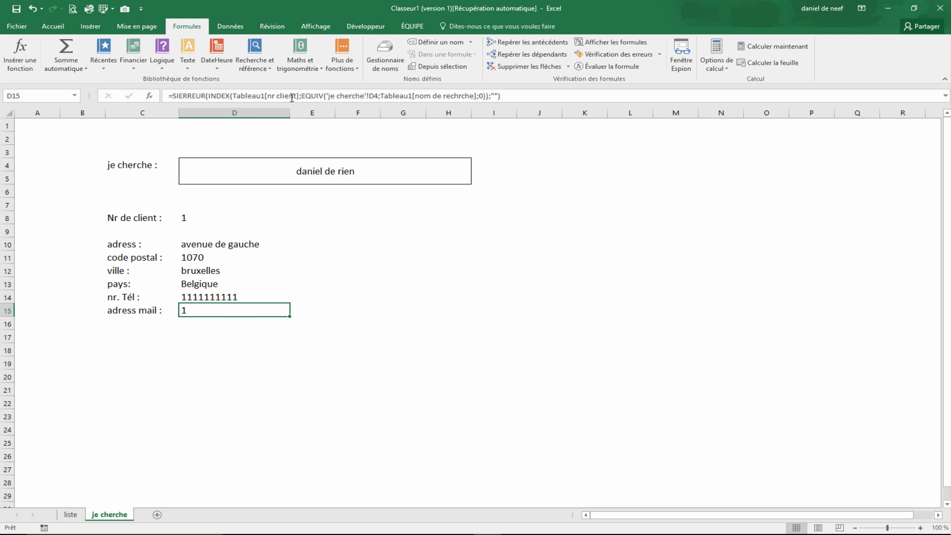
- Change the adress mail cell's INDEX array to the table's adress mail column
{"action": "left_click", "coordinate": [292, 98]}
{"action": "double_click", "coordinate": [293, 96]}
{"action": "key", "text": "BackSpace"}
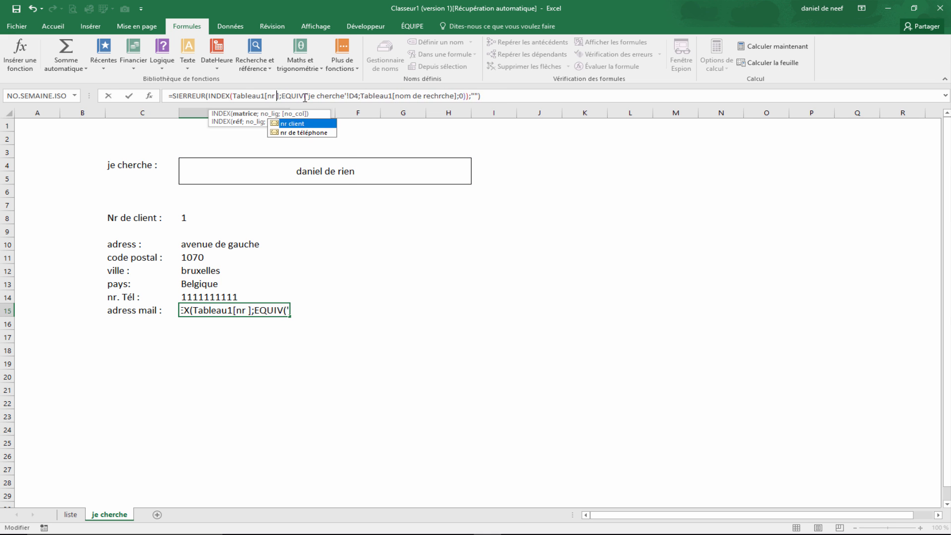
{"action": "key", "text": "BackSpace"}
{"action": "key", "text": "BackSpace"}
{"action": "key", "text": "BackSpace"}
{"action": "type", "text": "ad"}
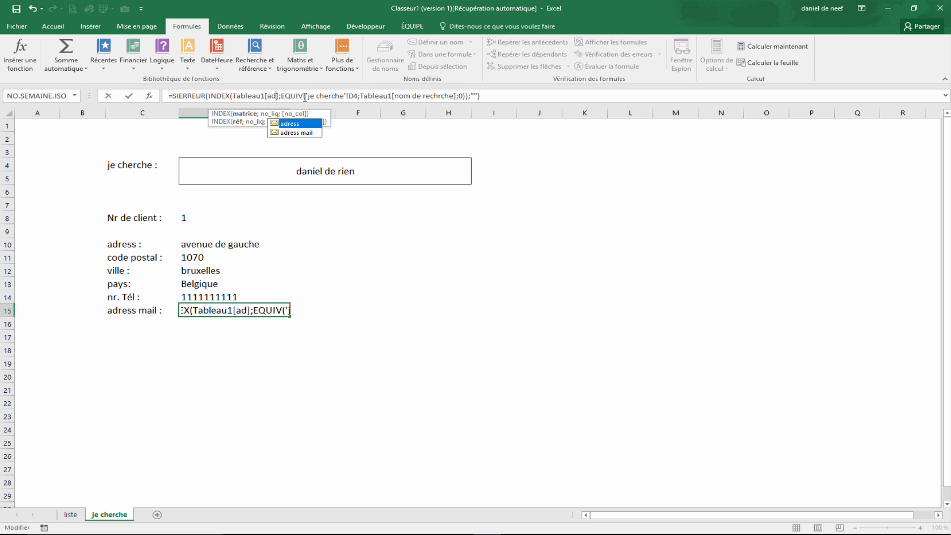
{"action": "key", "text": "Down"}
{"action": "key", "text": "Tab"}
{"action": "key", "text": "Return"}
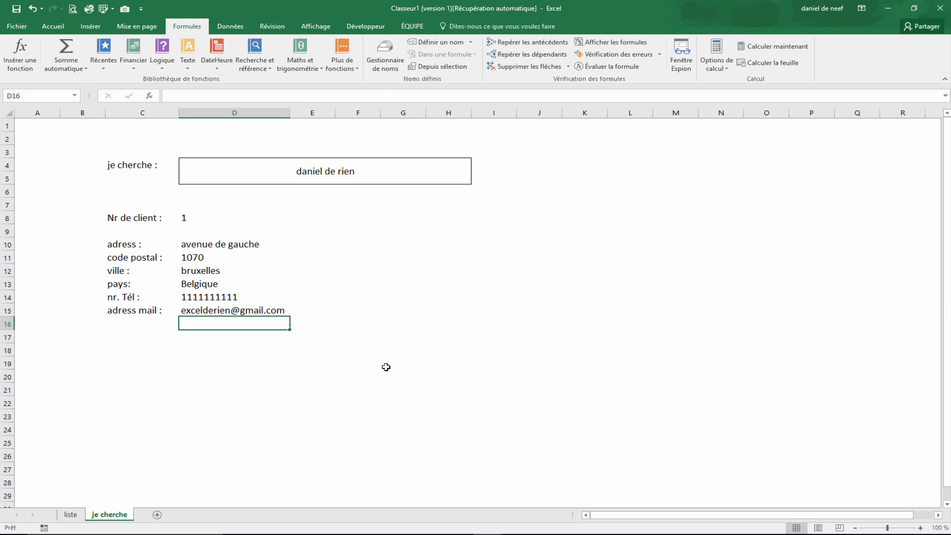
- Check a full name in the client table and enter loui viton as the searched name
{"action": "left_click", "coordinate": [285, 176]}
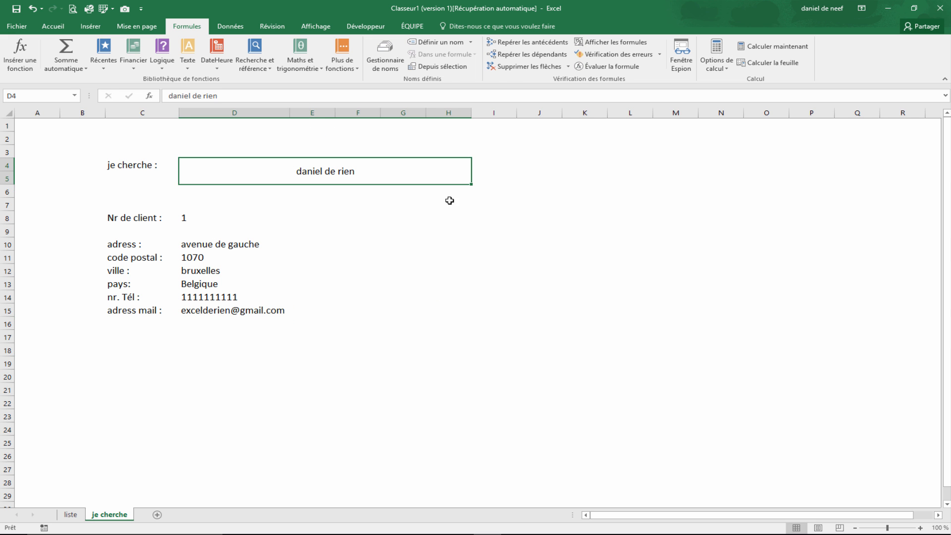
{"action": "left_click", "coordinate": [71, 515]}
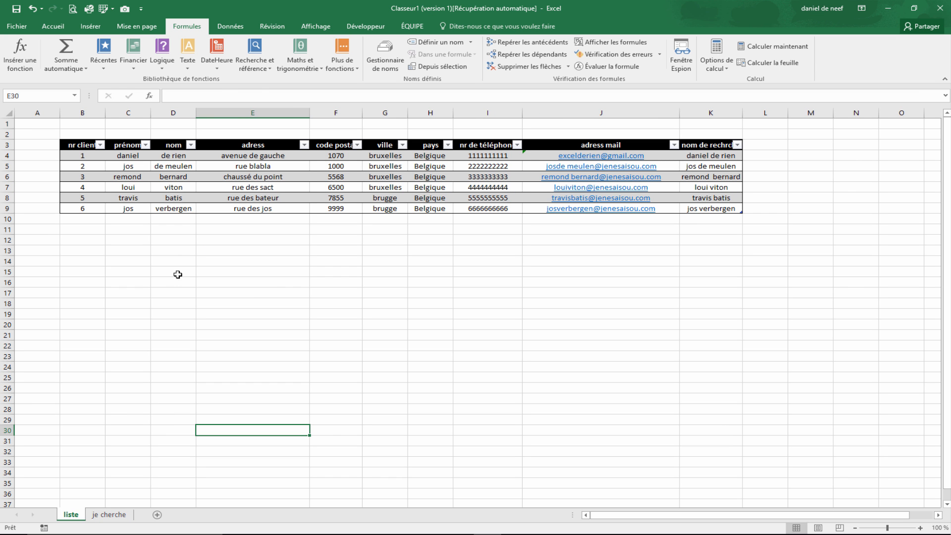
{"action": "left_click", "coordinate": [717, 188]}
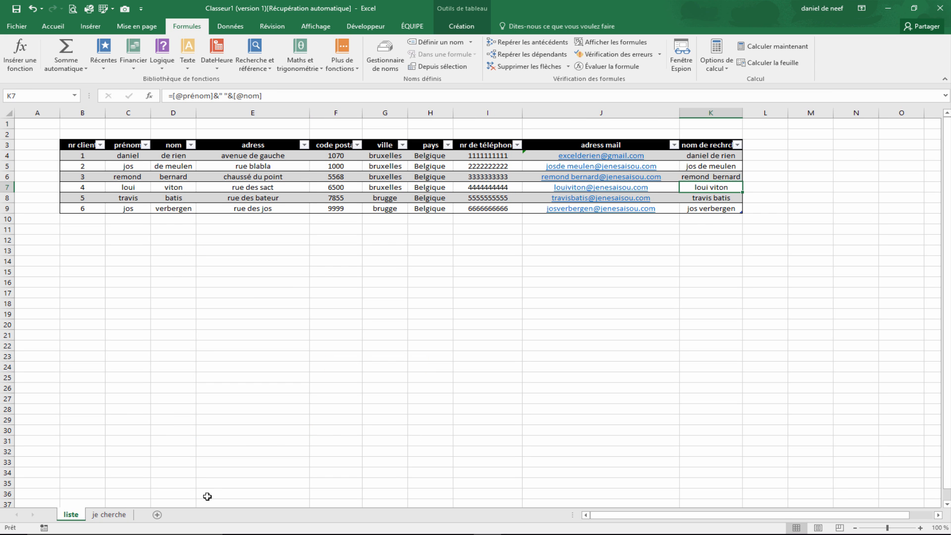
{"action": "left_click", "coordinate": [114, 516]}
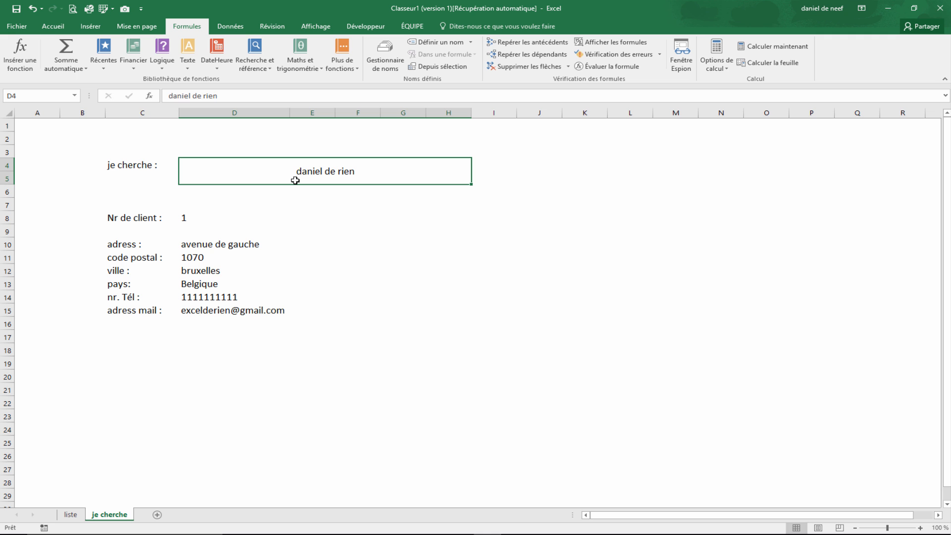
{"action": "type", "text": "loui viton"}
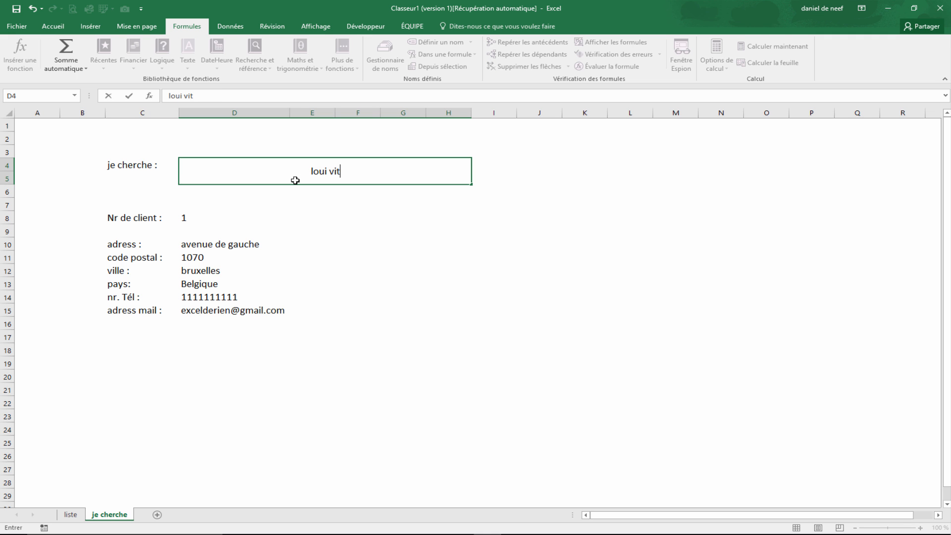
{"action": "key", "text": "Return"}
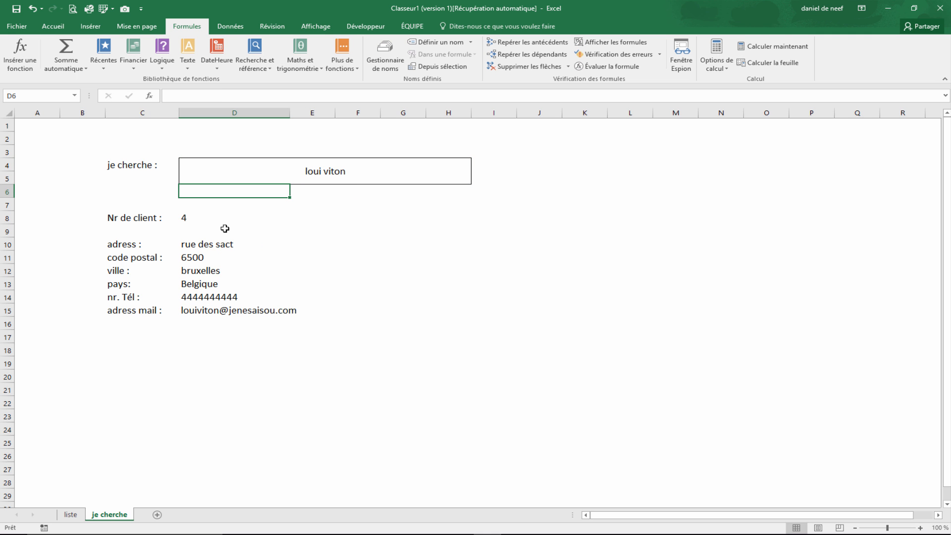
{"action": "left_click", "coordinate": [399, 337]}
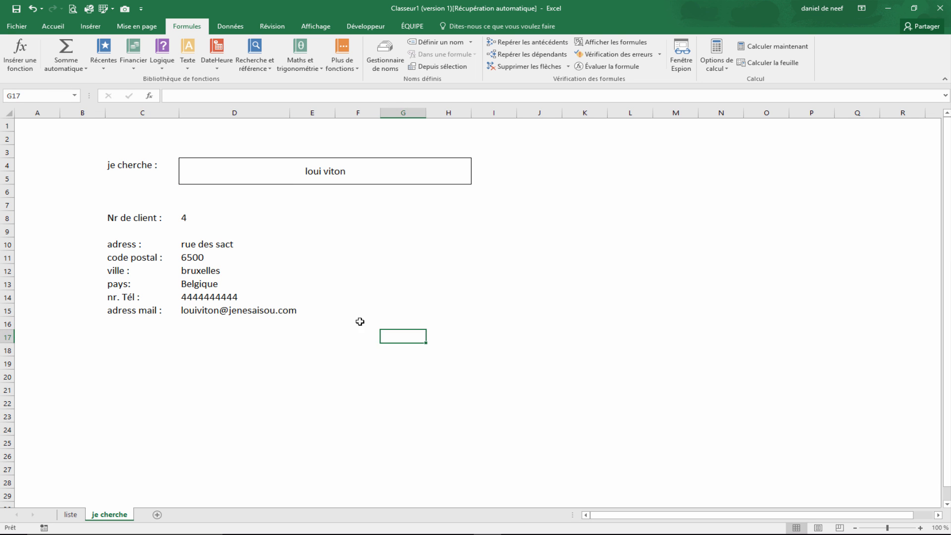
{"action": "left_click", "coordinate": [490, 312]}
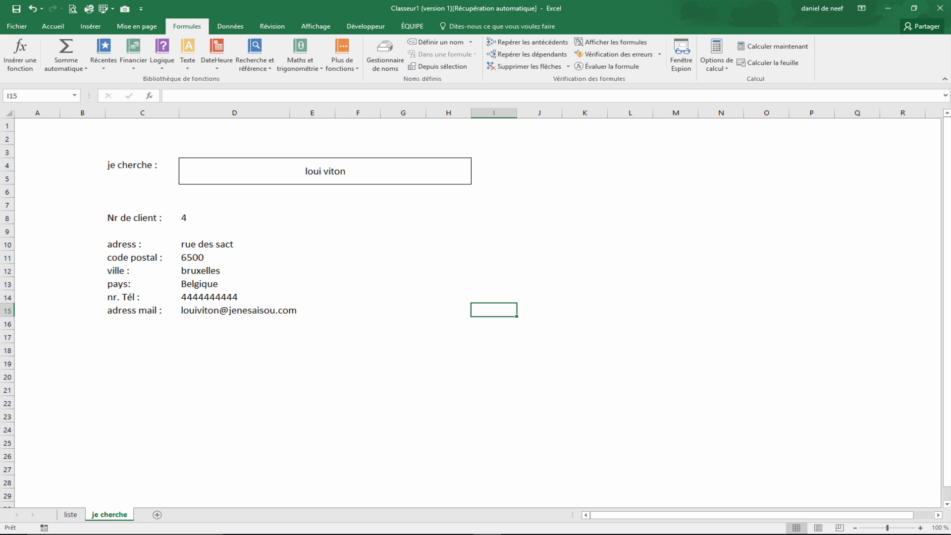
{"action": "left_click", "coordinate": [421, 193]}
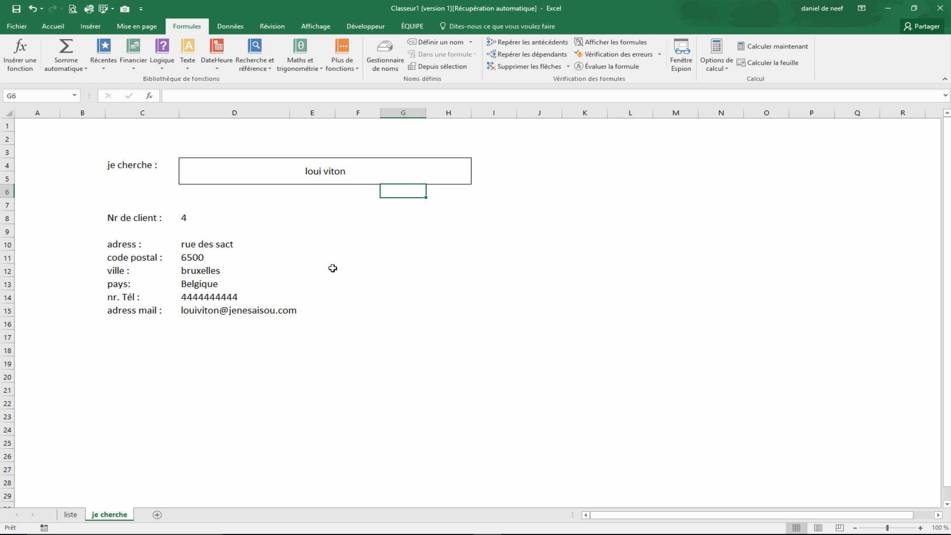
{"action": "left_click", "coordinate": [553, 177]}
{"action": "left_click", "coordinate": [231, 26]}
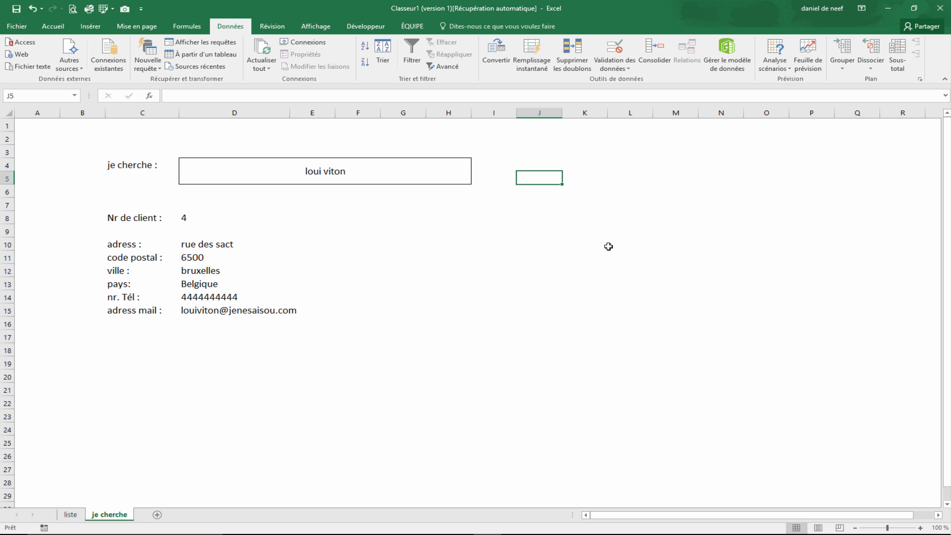
{"action": "left_click", "coordinate": [330, 191]}
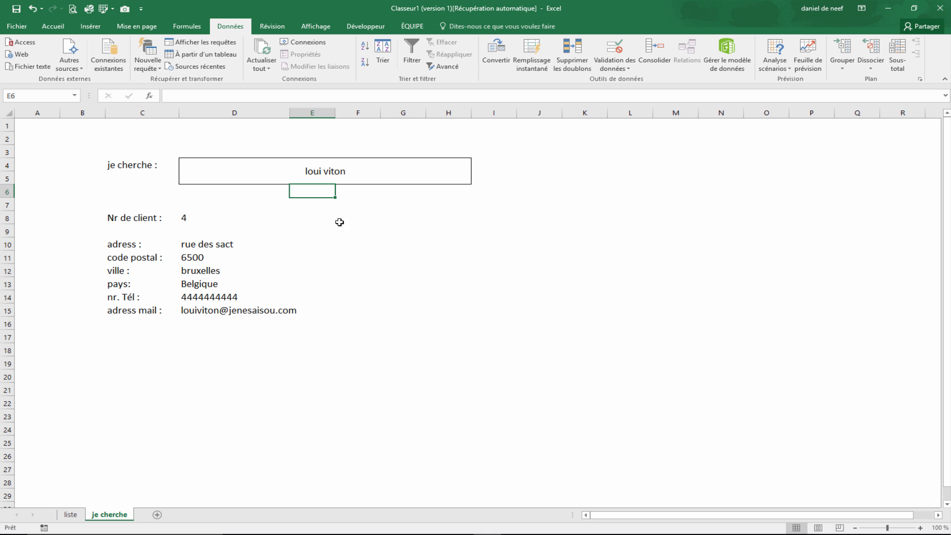
- Insert an ActiveX combo box and draw it beside the client details, around columns G to J
{"action": "left_click", "coordinate": [360, 28]}
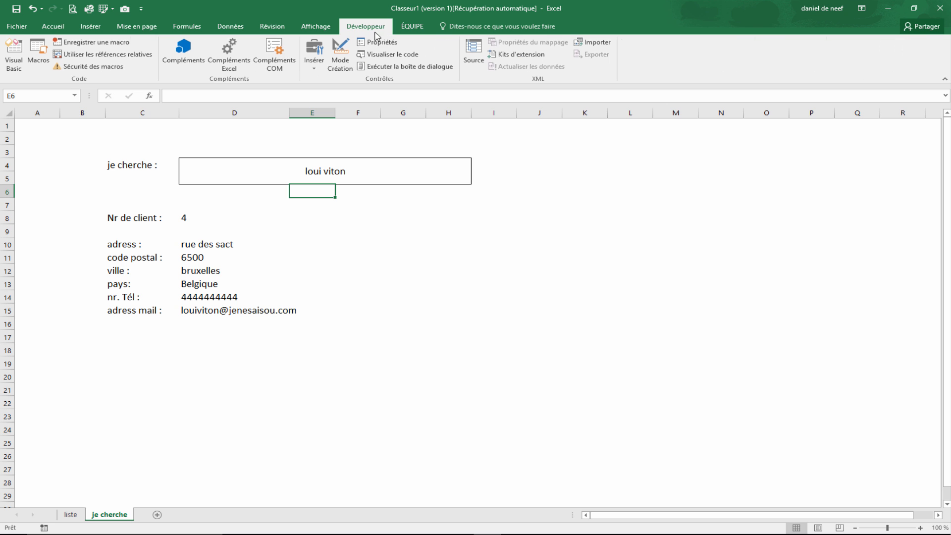
{"action": "left_click", "coordinate": [314, 58]}
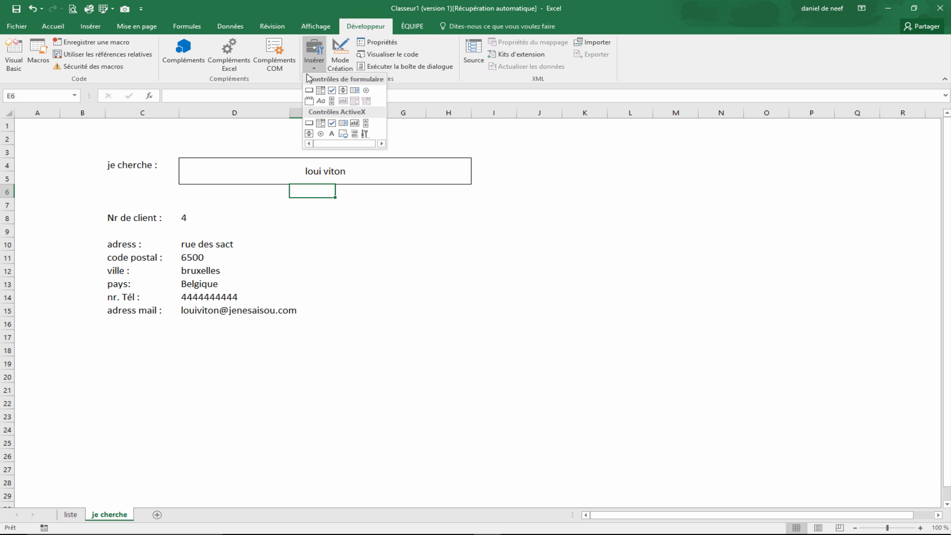
{"action": "left_click", "coordinate": [324, 126]}
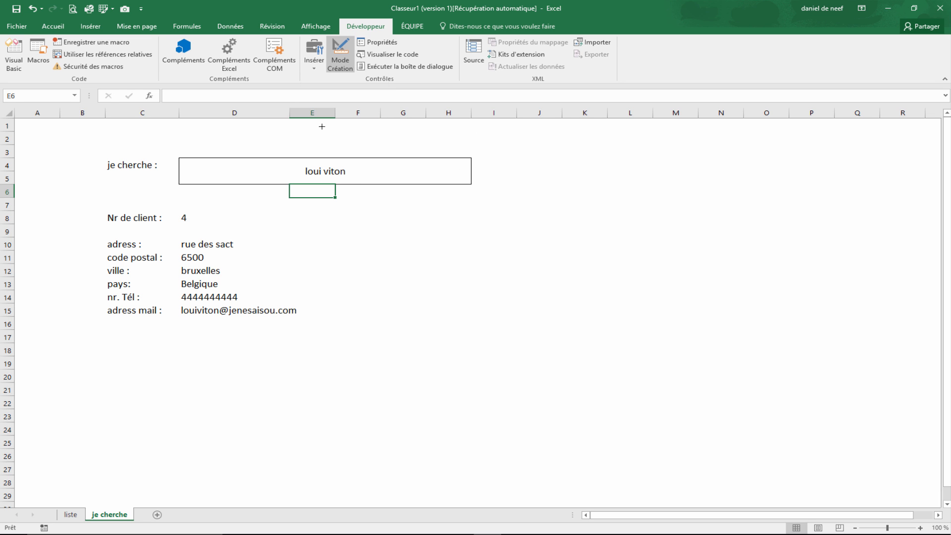
{"action": "left_click_drag", "start_coordinate": [367, 216], "coordinate": [644, 253]}
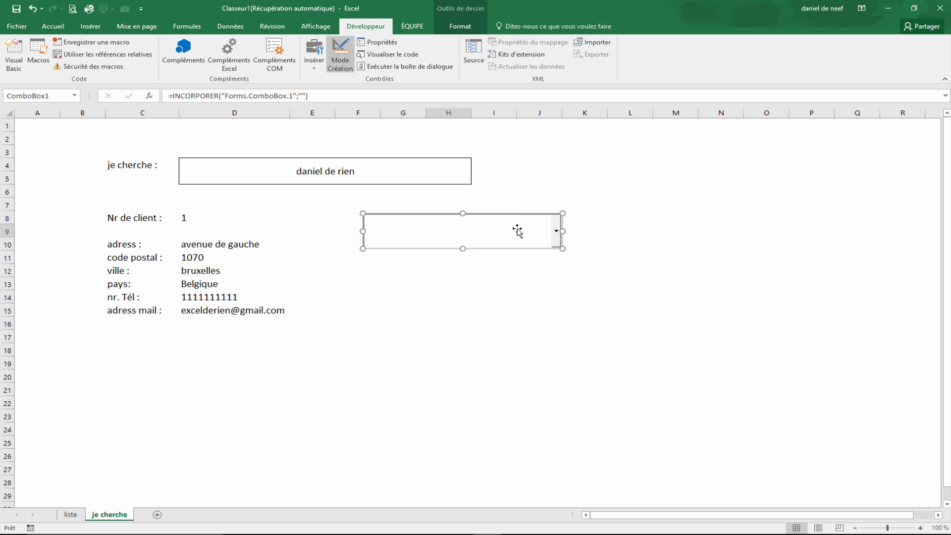
{"action": "left_click_drag", "start_coordinate": [515, 230], "coordinate": [548, 250]}
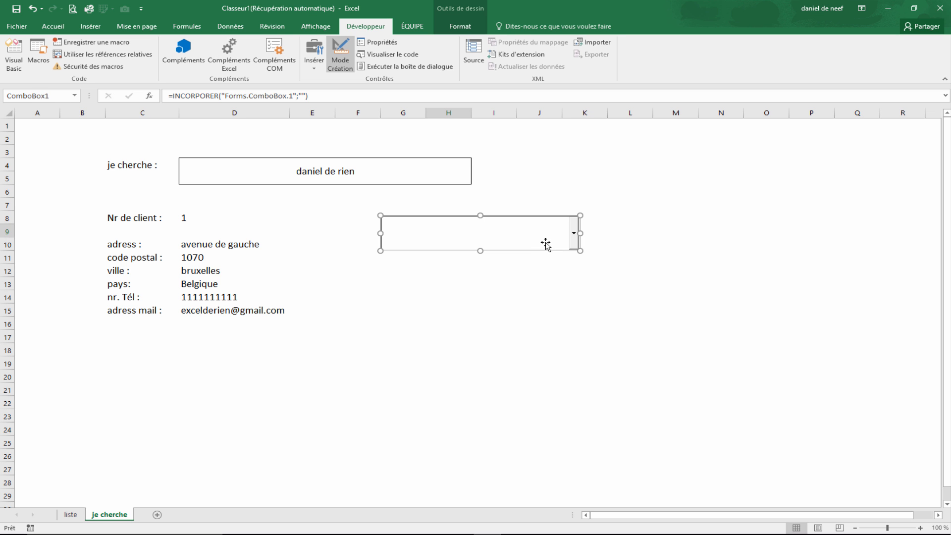
- Open the combo box properties, set AutoWordSelect to False and LinkedCell to d4
{"action": "right_click", "coordinate": [545, 244]}
{"action": "left_click", "coordinate": [596, 287]}
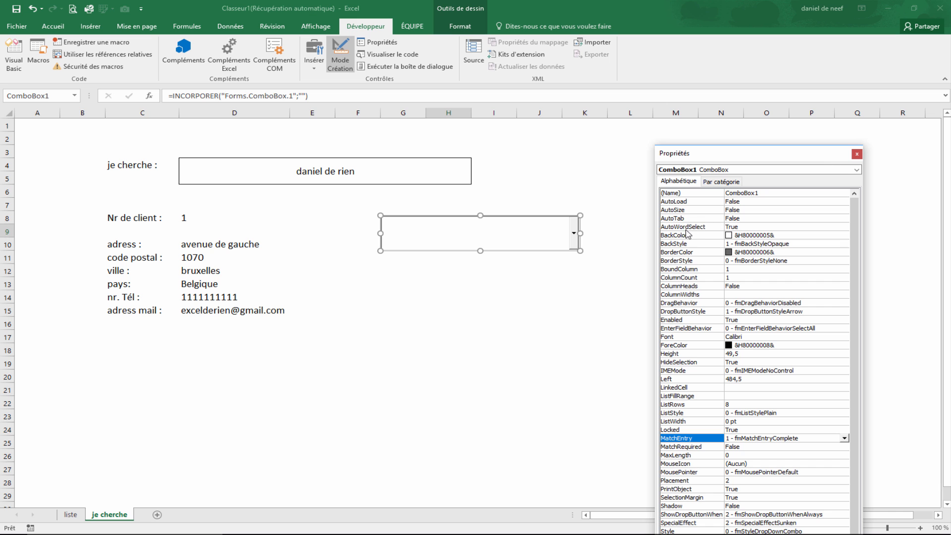
{"action": "left_click", "coordinate": [785, 227]}
{"action": "left_click", "coordinate": [844, 226]}
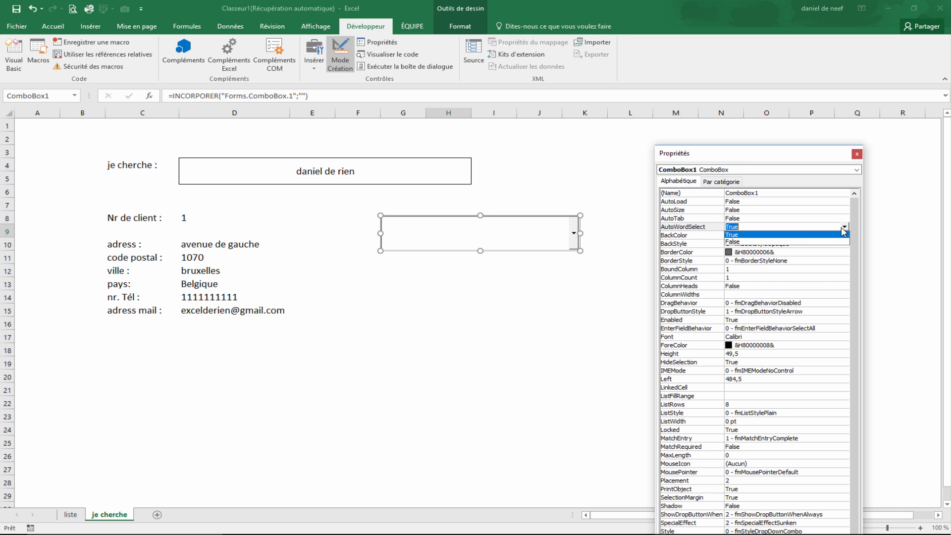
{"action": "left_click", "coordinate": [793, 242]}
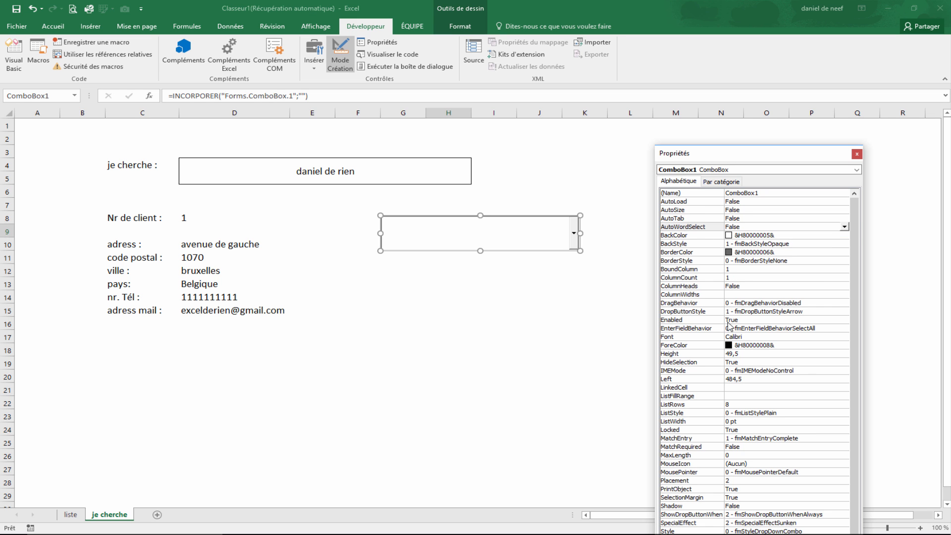
{"action": "left_click", "coordinate": [737, 388]}
{"action": "left_click", "coordinate": [737, 388]}
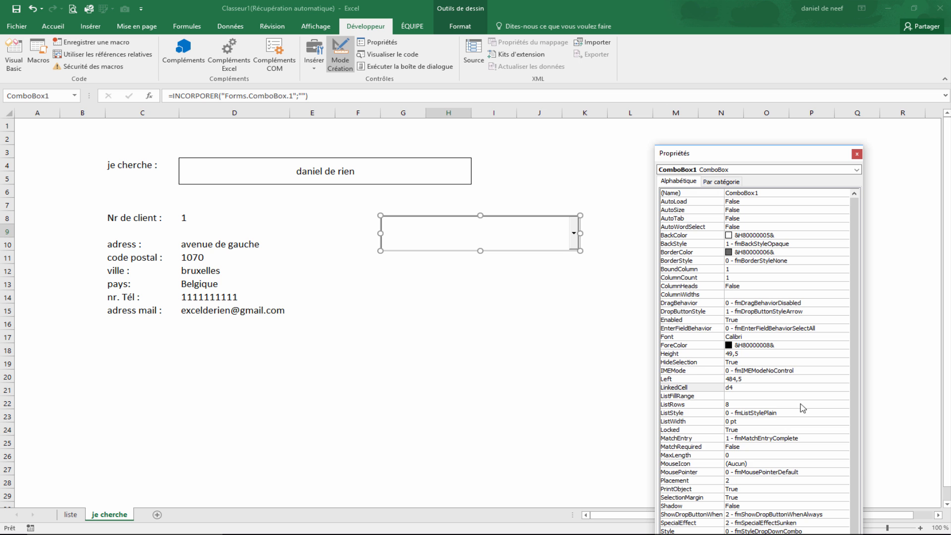
{"action": "key", "text": "Return"}
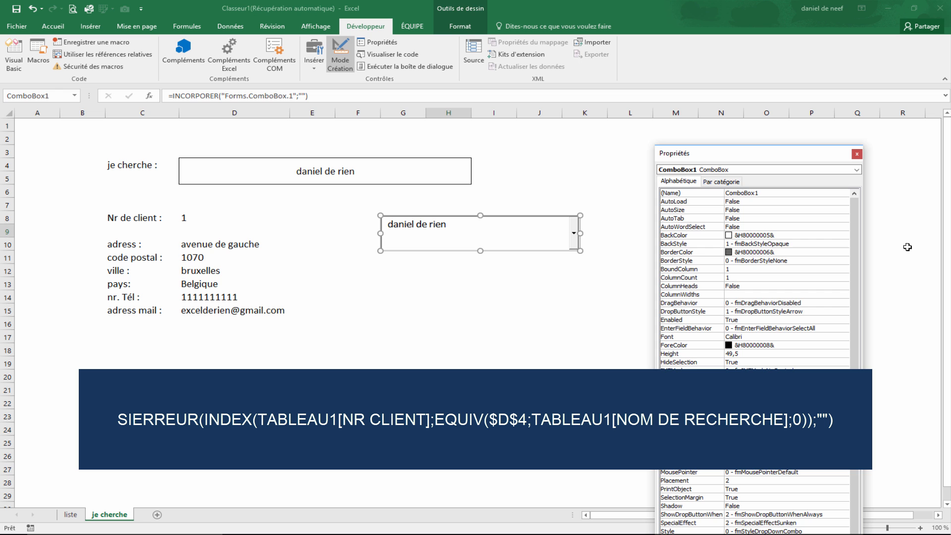
- Close the properties window and leave design mode
{"action": "left_click", "coordinate": [857, 155]}
{"action": "left_click", "coordinate": [676, 283]}
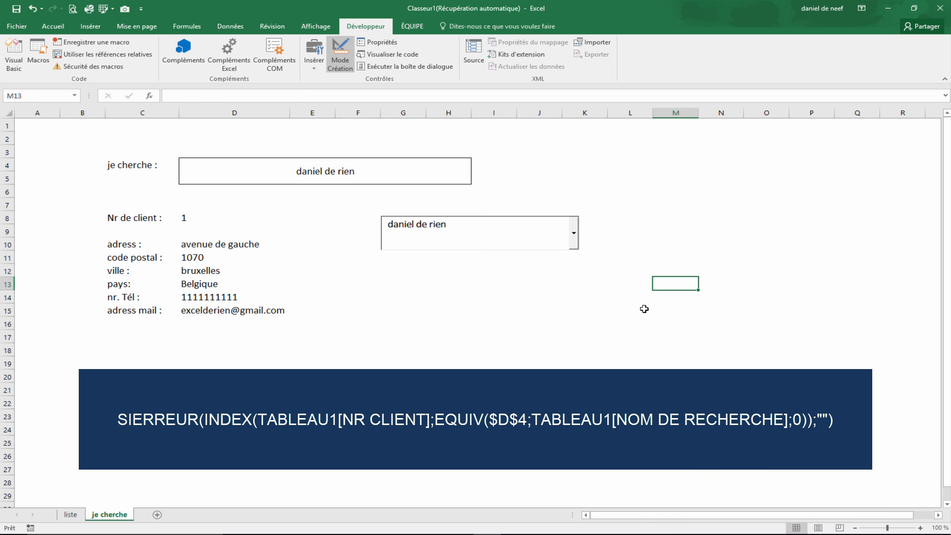
{"action": "left_click", "coordinate": [466, 252]}
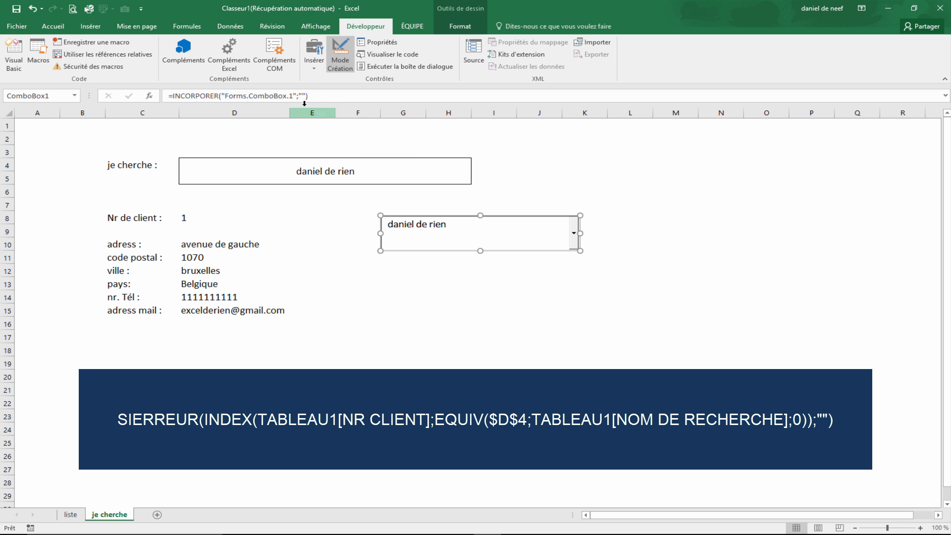
{"action": "left_click", "coordinate": [340, 54]}
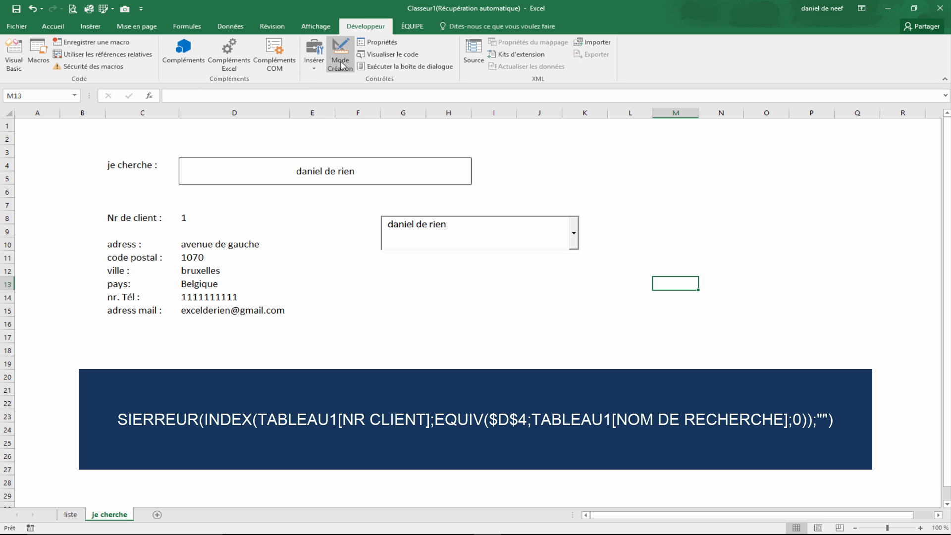
- Test the combo box by replacing its text with loui viton
{"action": "left_click", "coordinate": [458, 230]}
{"action": "key", "text": "BackSpace"}
{"action": "key", "text": "BackSpace"}
{"action": "key", "text": "BackSpace"}
{"action": "key", "text": "BackSpace"}
{"action": "key", "text": "BackSpace"}
{"action": "key", "text": "BackSpace"}
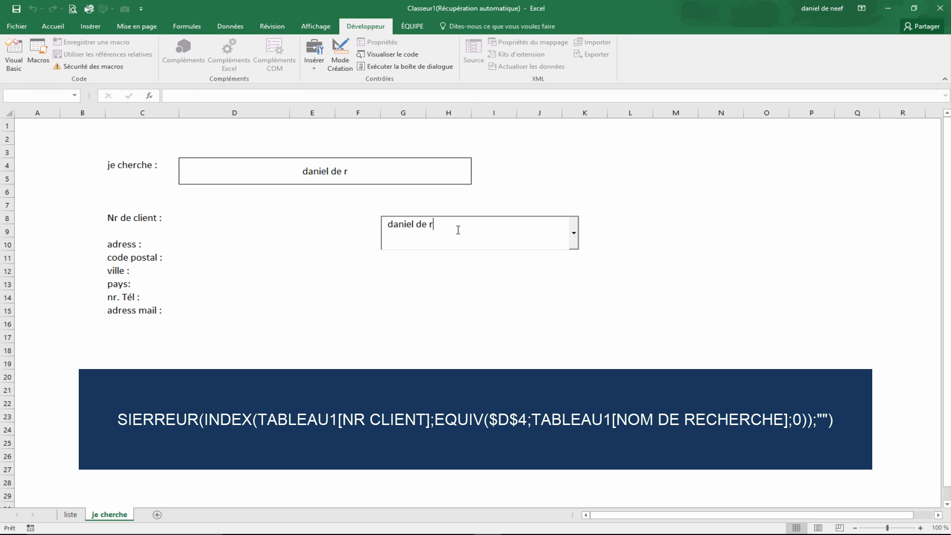
{"action": "key", "text": "BackSpace"}
{"action": "key", "text": "BackSpace"}
{"action": "key", "text": "BackSpace"}
{"action": "key", "text": "BackSpace"}
{"action": "key", "text": "BackSpace"}
{"action": "key", "text": "BackSpace"}
{"action": "key", "text": "BackSpace"}
{"action": "key", "text": "BackSpace"}
{"action": "type", "text": "loui vioton"}
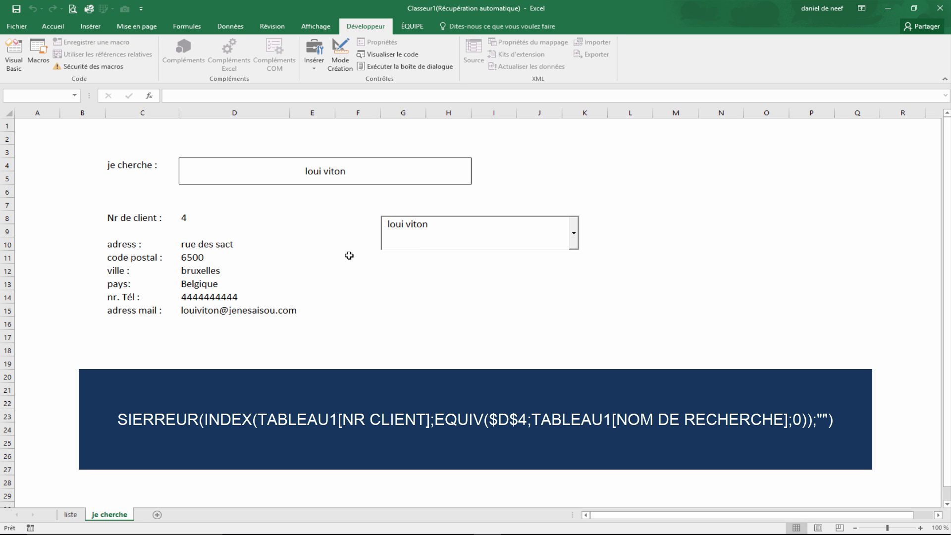
- Clear the combo box entry and open its dropdown list
{"action": "key", "text": "BackSpace"}
{"action": "key", "text": "BackSpace"}
{"action": "key", "text": "BackSpace"}
{"action": "key", "text": "BackSpace"}
{"action": "key", "text": "BackSpace"}
{"action": "key", "text": "BackSpace"}
{"action": "key", "text": "BackSpace"}
{"action": "key", "text": "BackSpace"}
{"action": "key", "text": "BackSpace"}
{"action": "key", "text": "BackSpace"}
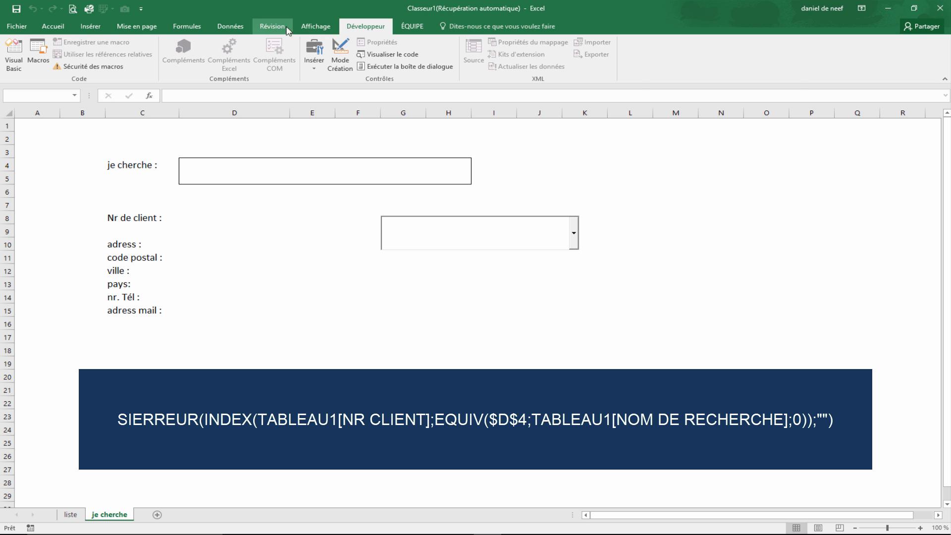
{"action": "left_click", "coordinate": [231, 26]}
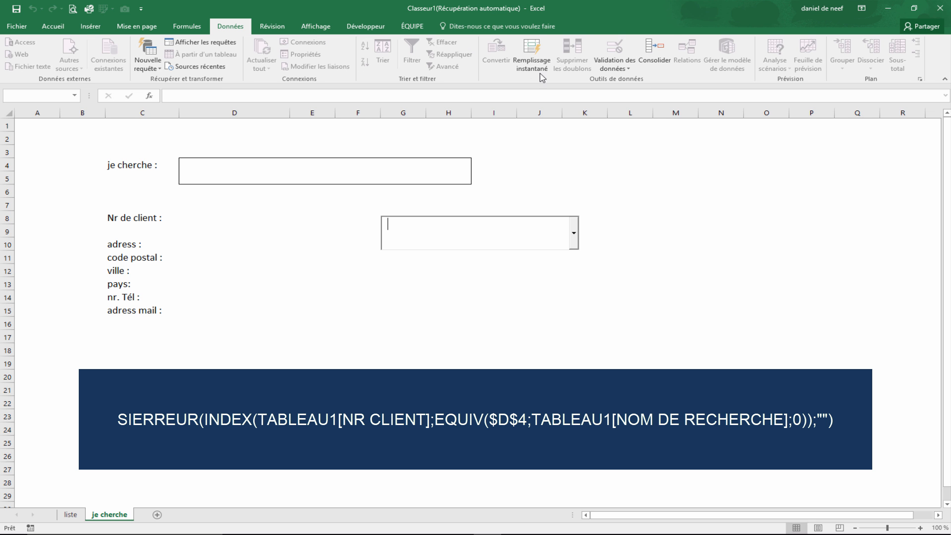
{"action": "left_click", "coordinate": [641, 187]}
{"action": "left_click", "coordinate": [573, 234]}
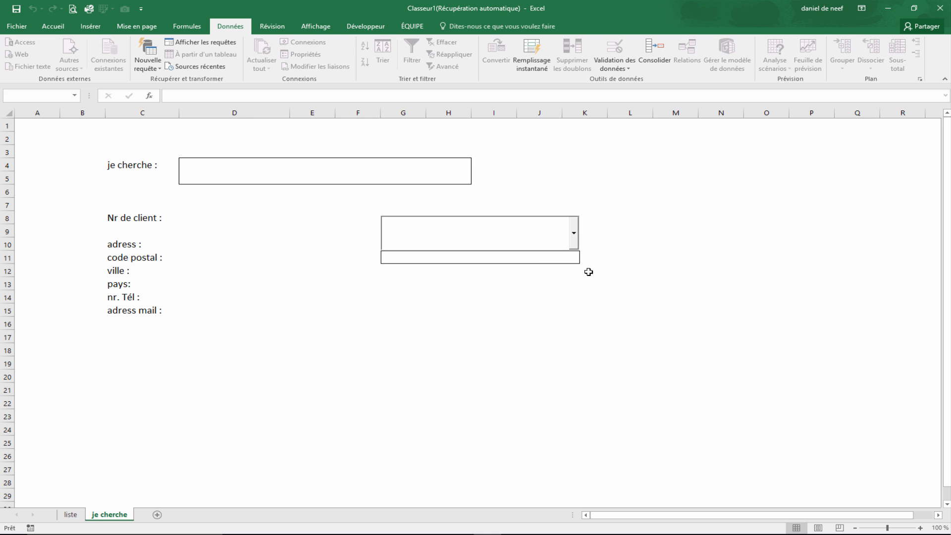
{"action": "left_click", "coordinate": [657, 231]}
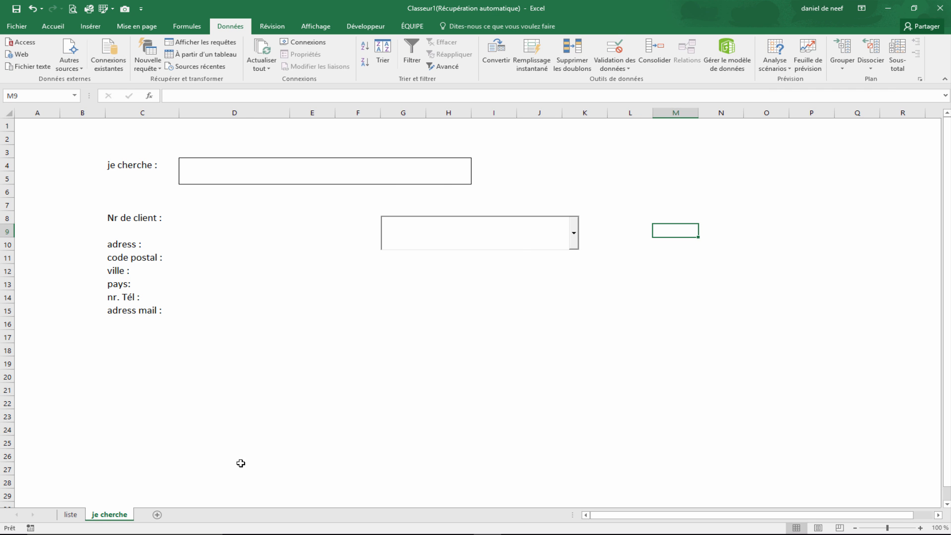
- Inspect the chercher named range definition in the Name Manager on the liste sheet
{"action": "left_click", "coordinate": [71, 517]}
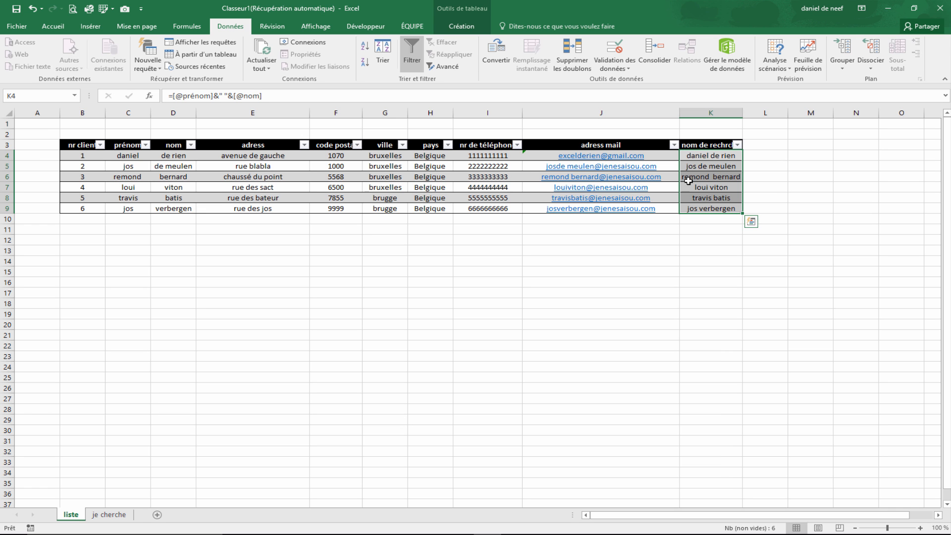
{"action": "left_click", "coordinate": [76, 96]}
{"action": "left_click", "coordinate": [51, 110]}
{"action": "left_click", "coordinate": [198, 27]}
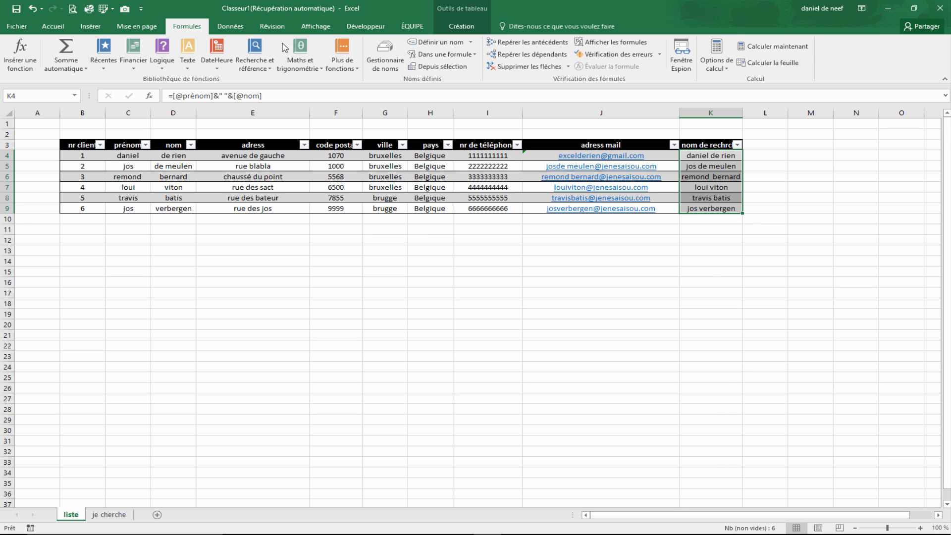
{"action": "left_click", "coordinate": [384, 54]}
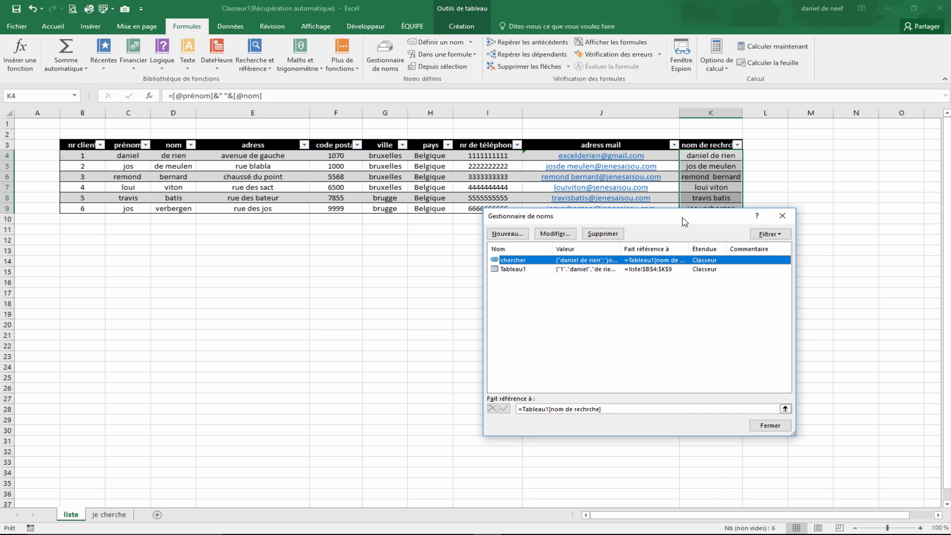
{"action": "left_click_drag", "start_coordinate": [684, 222], "coordinate": [601, 269]}
{"action": "left_click", "coordinate": [699, 261]}
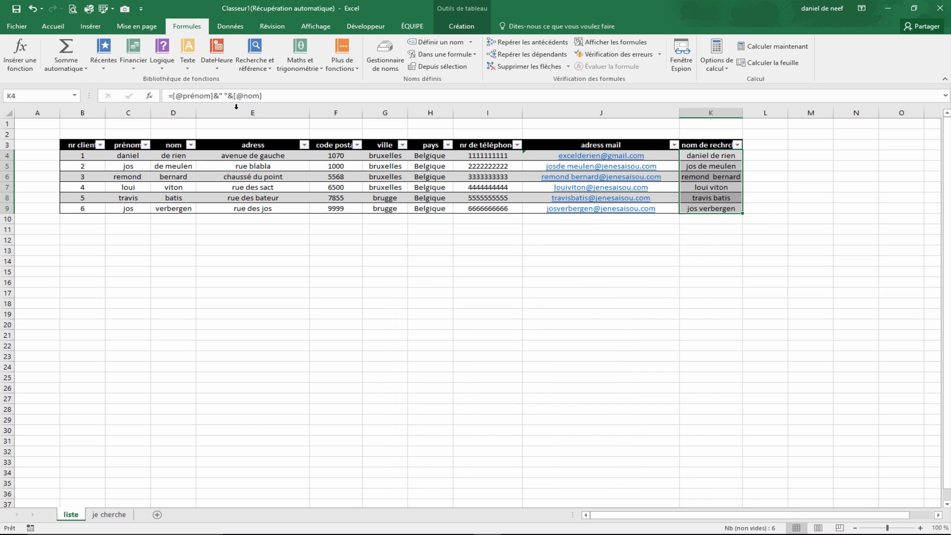
- Enter design mode on the je cherche sheet and open the combo box's Change event code
{"action": "left_click", "coordinate": [109, 515]}
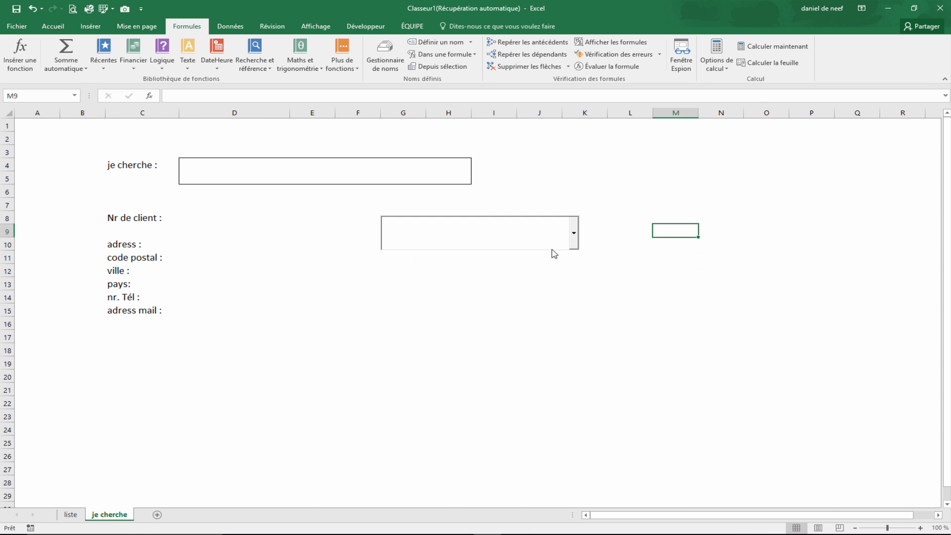
{"action": "left_click", "coordinate": [365, 26]}
{"action": "left_click", "coordinate": [339, 54]}
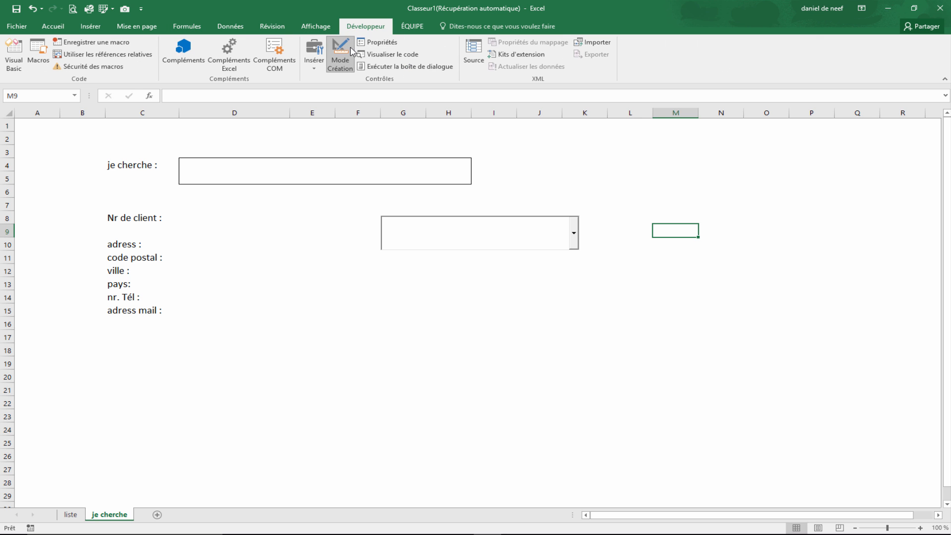
{"action": "double_click", "coordinate": [435, 247]}
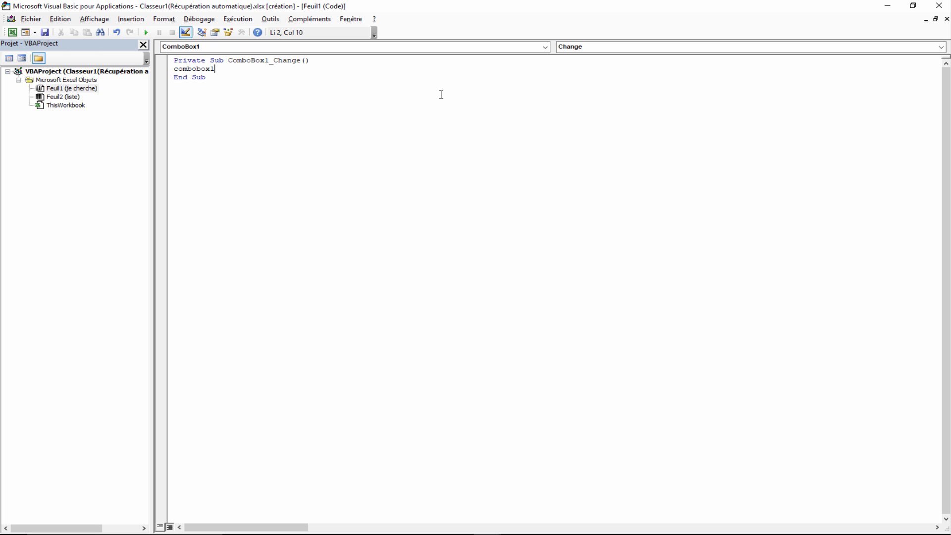
- Add a code line setting ComboBox1.ListFillRange to "rechercher"
{"action": "type", "text": ".fi"}
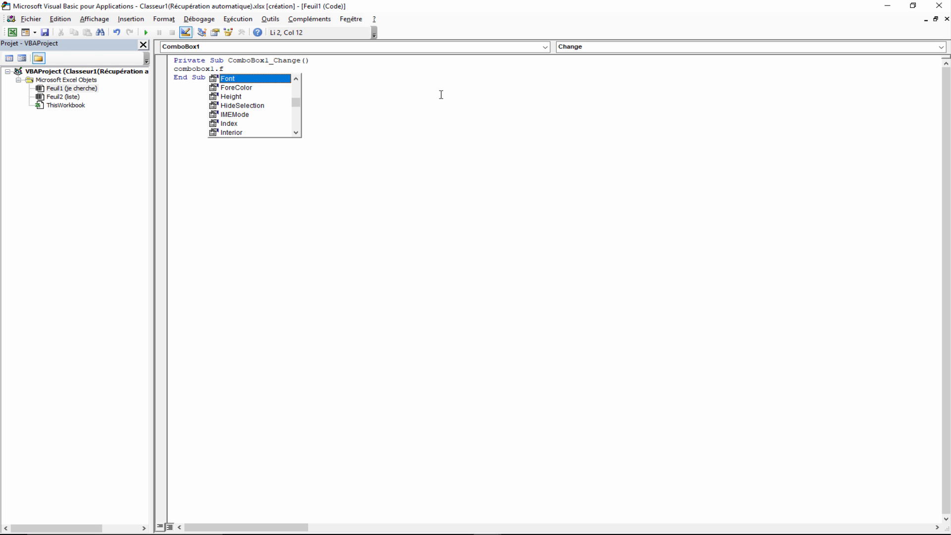
{"action": "key", "text": "BackSpace"}
{"action": "key", "text": "BackSpace"}
{"action": "type", "text": "lis"}
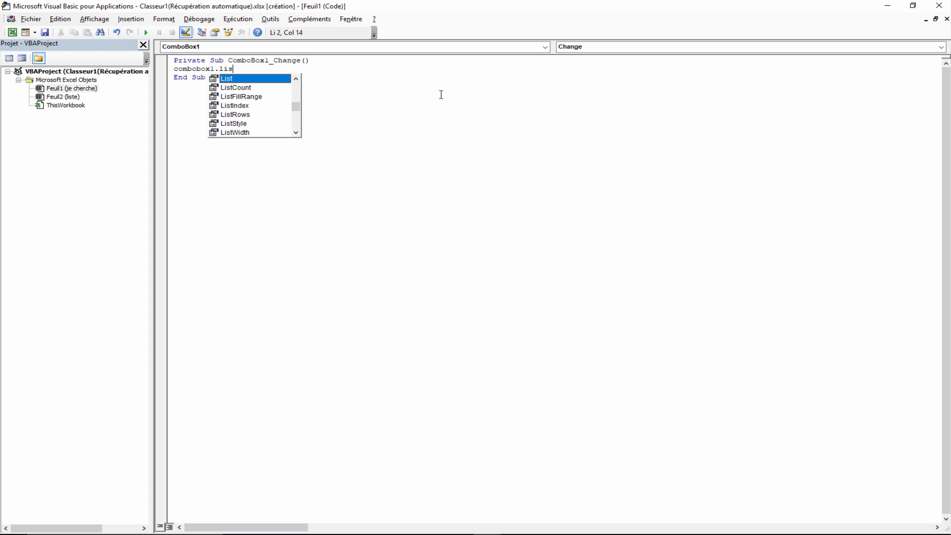
{"action": "type", "text": "fi"}
{"action": "key", "text": "BackSpace"}
{"action": "key", "text": "BackSpace"}
{"action": "type", "text": "tfil"}
{"action": "key", "text": "Tab"}
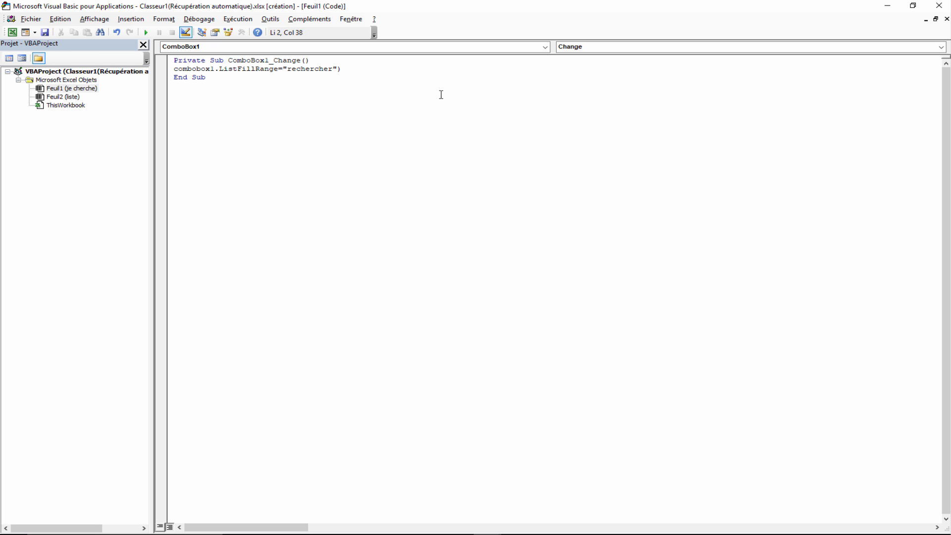
{"action": "key", "text": "Return"}
- Add a line calling Me.ComboBox1.DropDown so the list opens while typing
{"action": "type", "text": "me."}
{"action": "key", "text": "BackSpace"}
{"action": "key", "text": "BackSpace"}
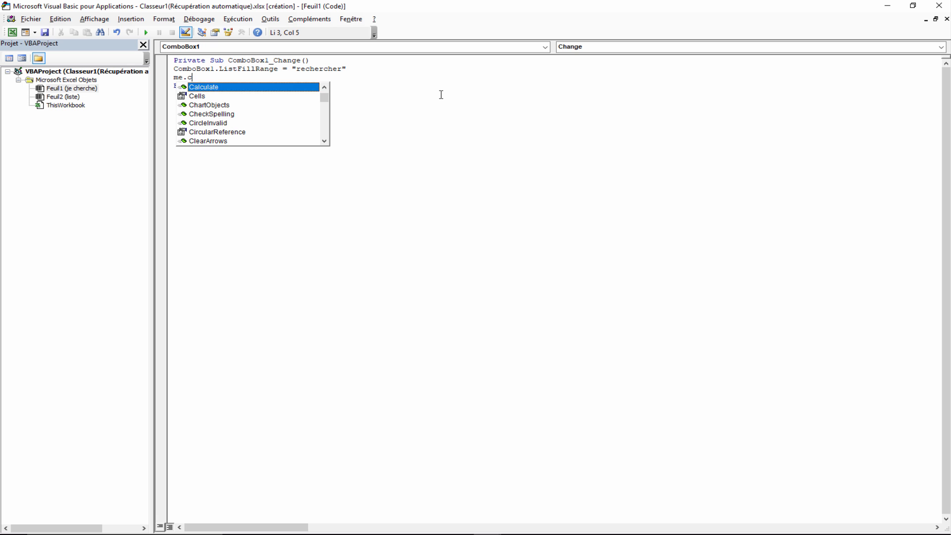
{"action": "type", "text": "o"}
{"action": "type", "text": "m"}
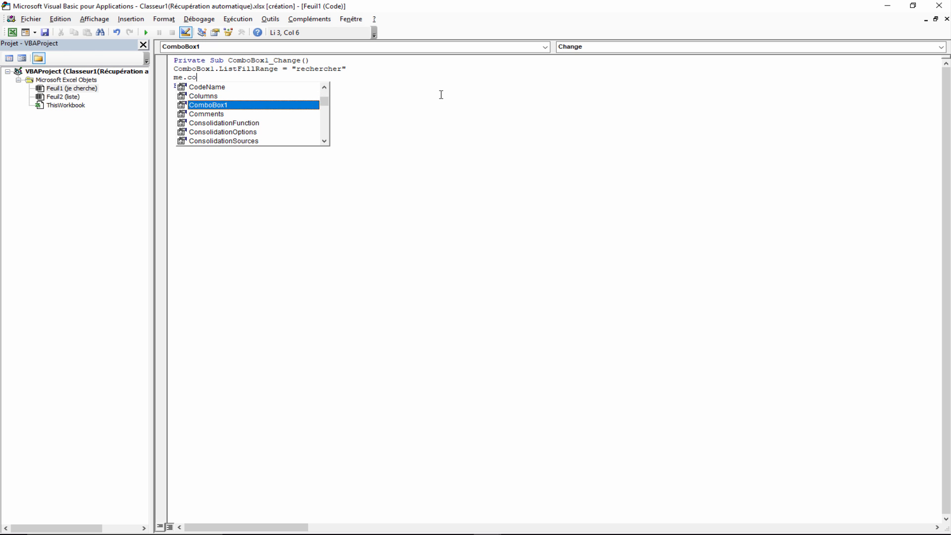
{"action": "key", "text": "Tab"}
{"action": "type", "text": "."}
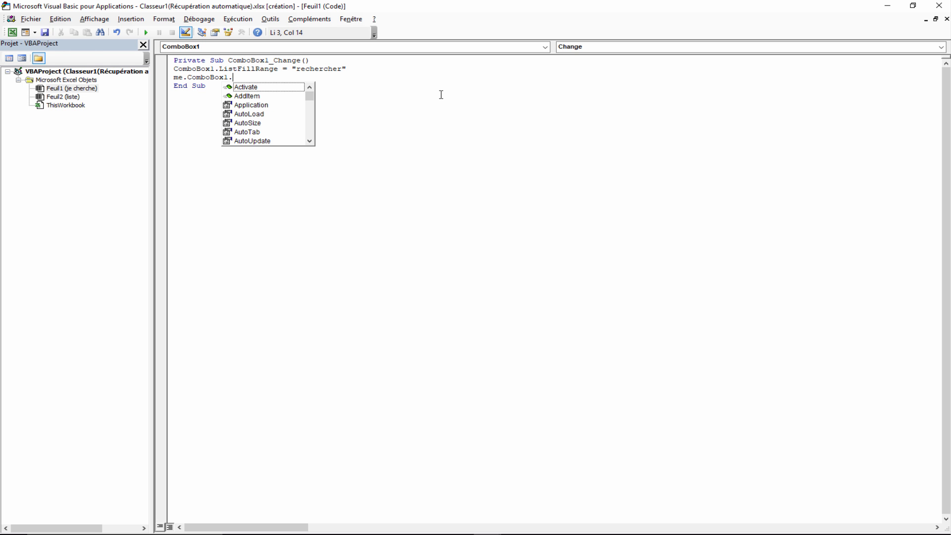
{"action": "type", "text": "DropDown"}
{"action": "key", "text": "Return"}
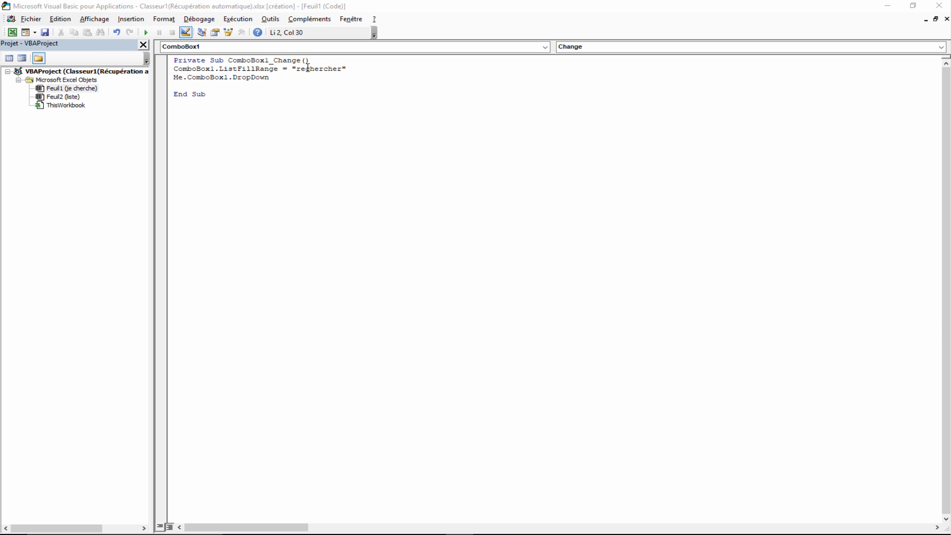
- Correct the ListFillRange name in the code to "chercher"
{"action": "left_click", "coordinate": [308, 68]}
{"action": "key", "text": "BackSpace"}
{"action": "key", "text": "BackSpace"}
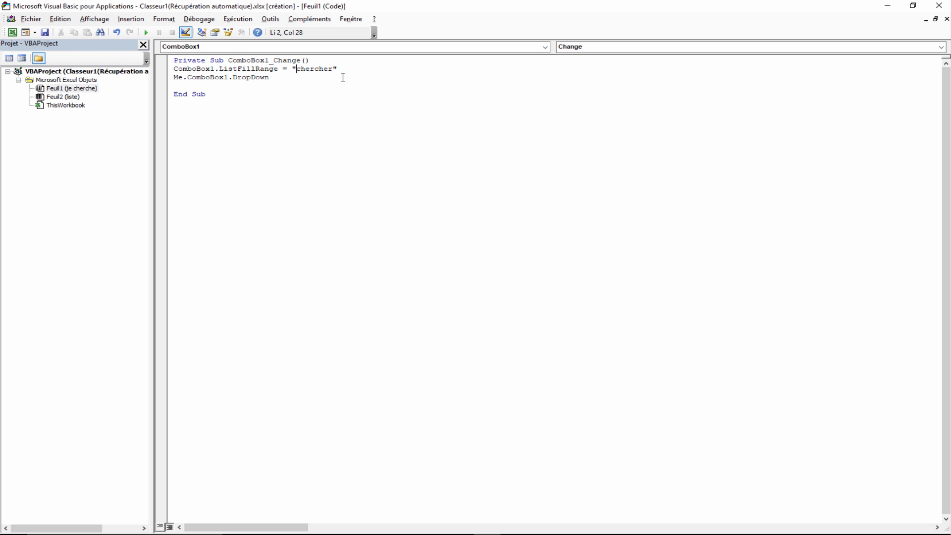
- Delete the blank line in the procedure and close the code editor
{"action": "left_click", "coordinate": [244, 99]}
{"action": "key", "text": "Delete"}
{"action": "left_click", "coordinate": [938, 6]}
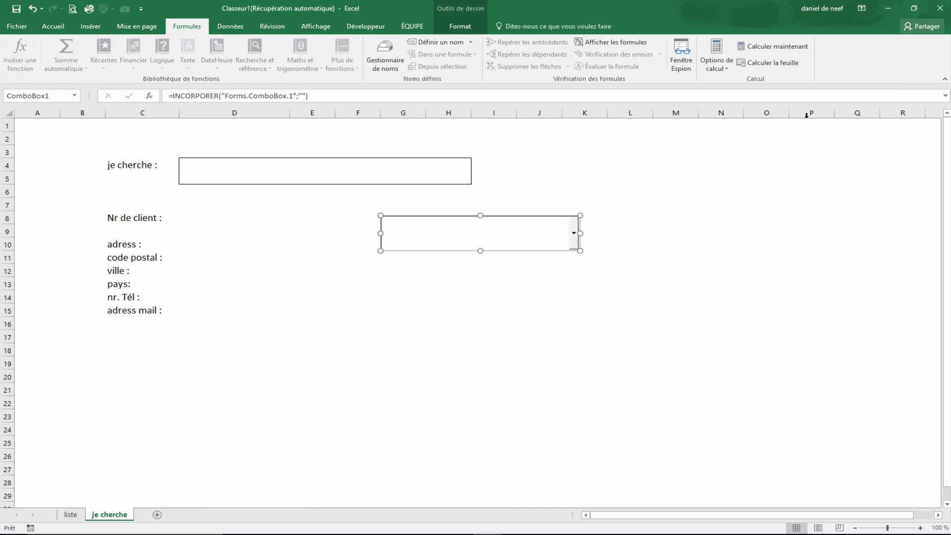
- Test the combo box by picking several client names from its dropdown list
{"action": "left_click", "coordinate": [710, 274]}
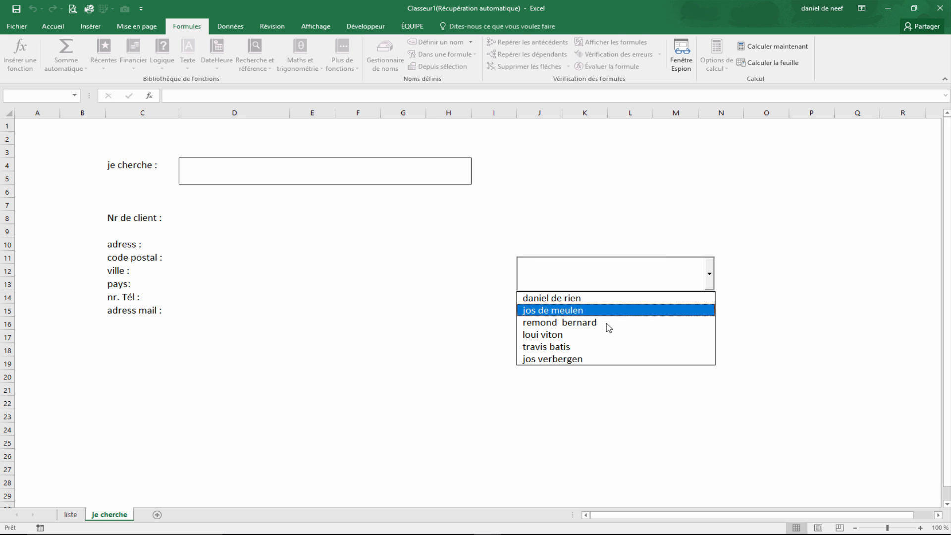
{"action": "left_click", "coordinate": [588, 347]}
{"action": "left_click", "coordinate": [710, 275]}
{"action": "left_click", "coordinate": [622, 311]}
{"action": "left_click", "coordinate": [709, 275]}
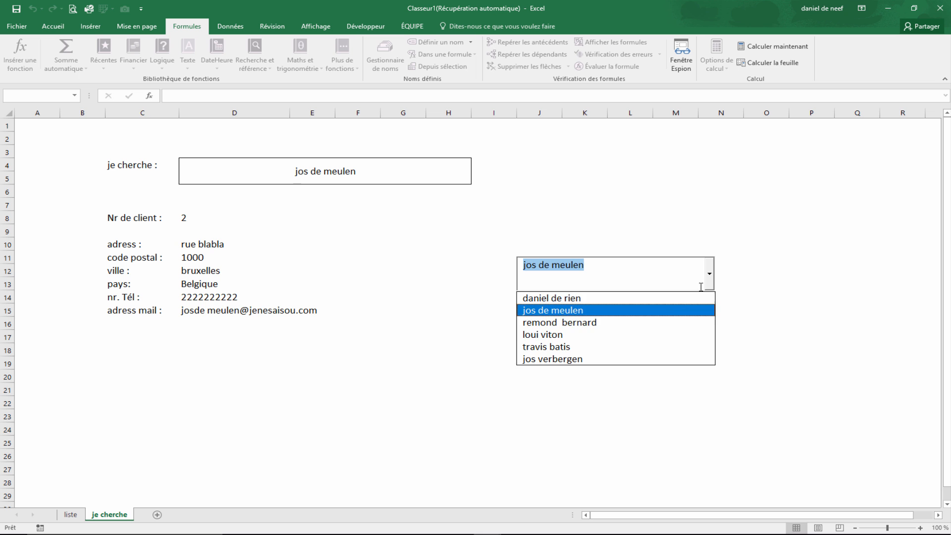
{"action": "left_click", "coordinate": [612, 347]}
{"action": "left_click", "coordinate": [710, 275]}
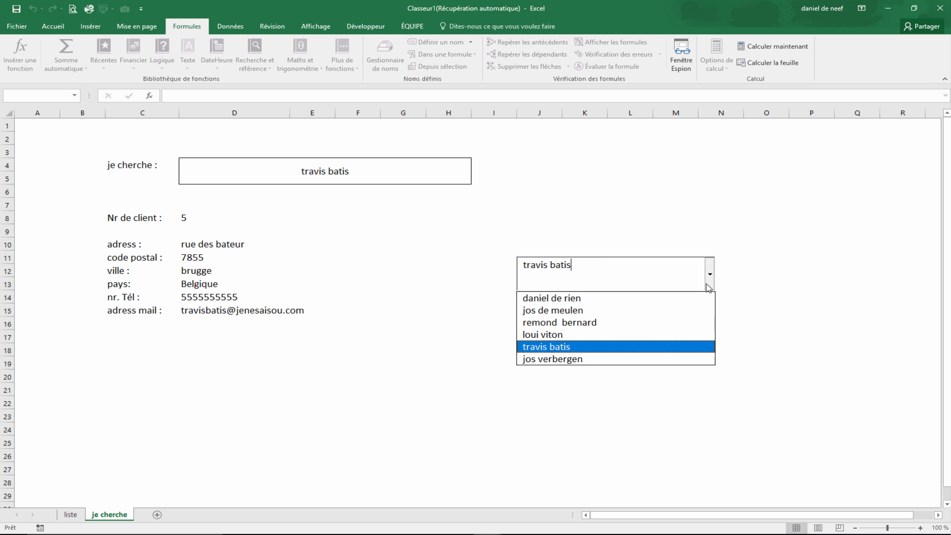
{"action": "left_click", "coordinate": [625, 323]}
{"action": "left_click", "coordinate": [709, 275]}
{"action": "left_click", "coordinate": [629, 310]}
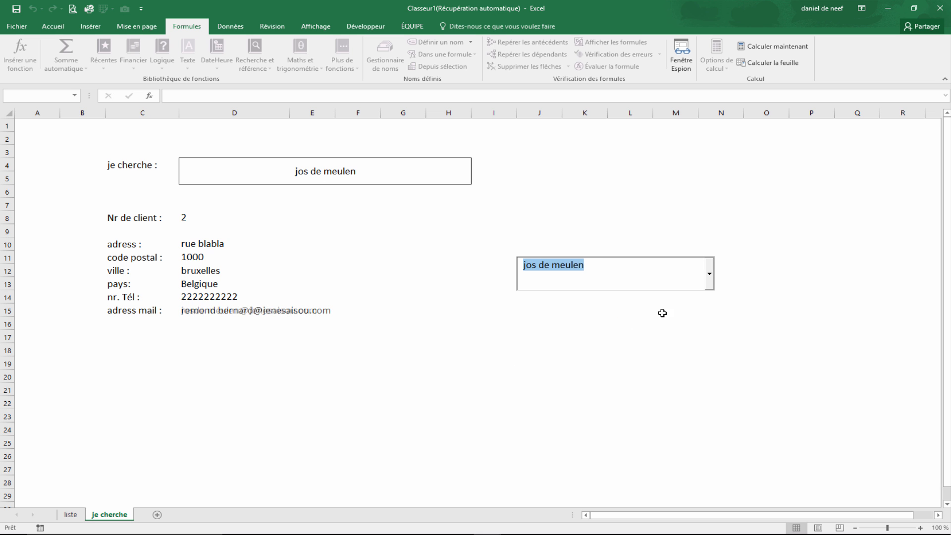
{"action": "left_click", "coordinate": [709, 275]}
{"action": "left_click", "coordinate": [653, 299]}
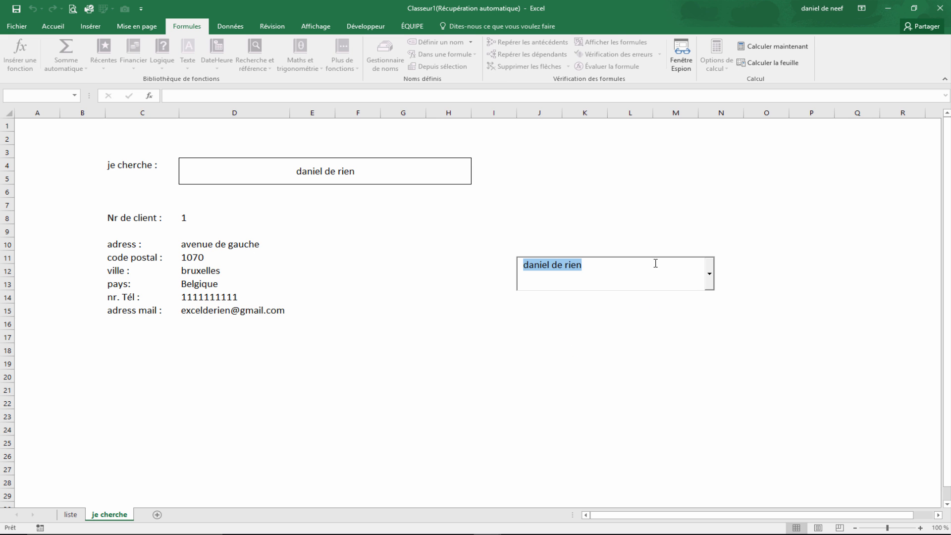
{"action": "left_click", "coordinate": [675, 218]}
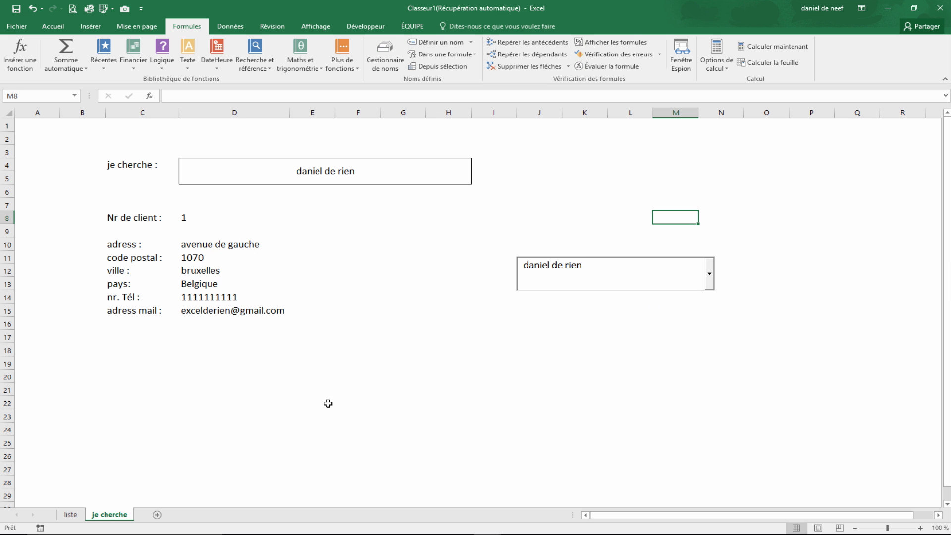
- Clear the combo box entry, testing partial input such as de along the way
{"action": "left_click", "coordinate": [560, 280]}
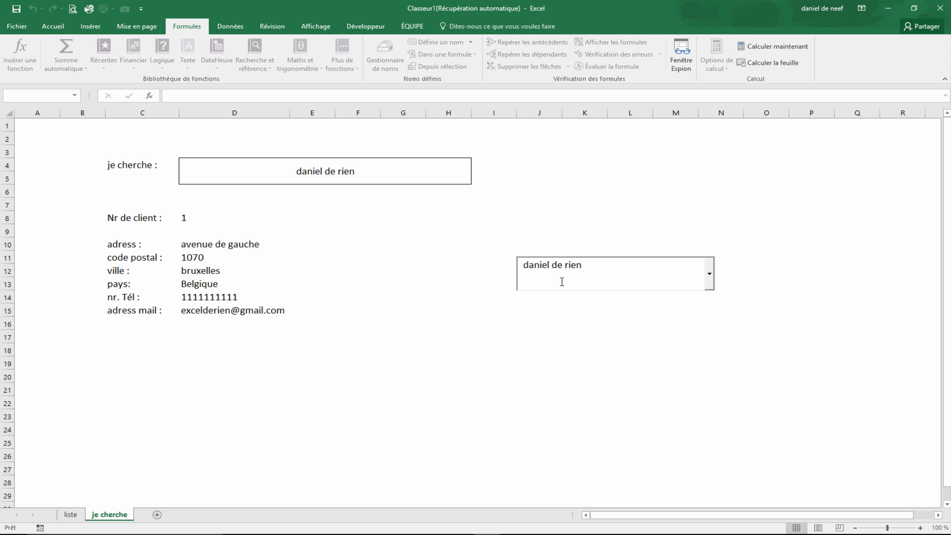
{"action": "key", "text": "BackSpace"}
{"action": "key", "text": "BackSpace"}
{"action": "key", "text": "BackSpace"}
{"action": "key", "text": "BackSpace"}
{"action": "key", "text": "BackSpace"}
{"action": "key", "text": "BackSpace"}
{"action": "key", "text": "BackSpace"}
{"action": "key", "text": "BackSpace"}
{"action": "key", "text": "Delete"}
{"action": "key", "text": "Delete"}
{"action": "key", "text": "Delete"}
{"action": "key", "text": "Delete"}
{"action": "type", "text": "de"}
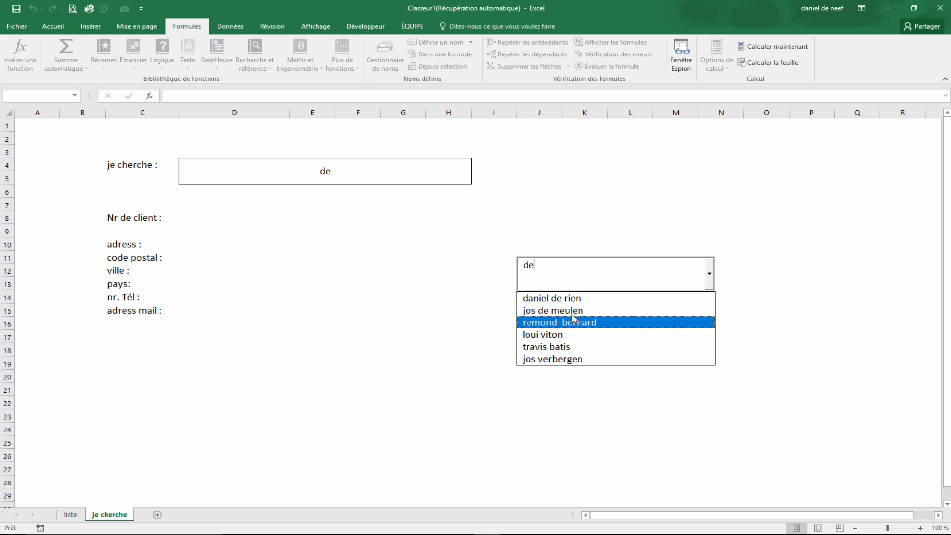
{"action": "key", "text": "BackSpace"}
{"action": "key", "text": "BackSpace"}
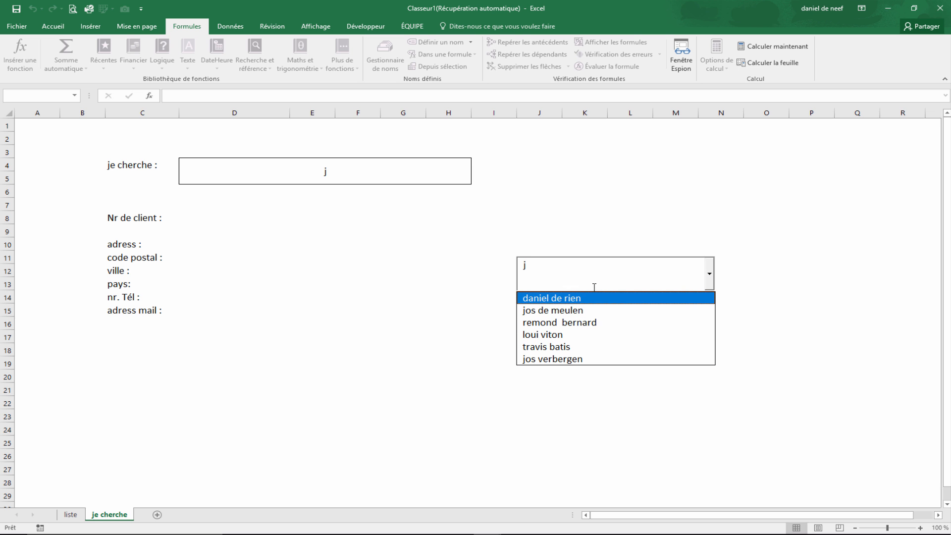
{"action": "key", "text": "BackSpace"}
{"action": "left_click", "coordinate": [369, 363]}
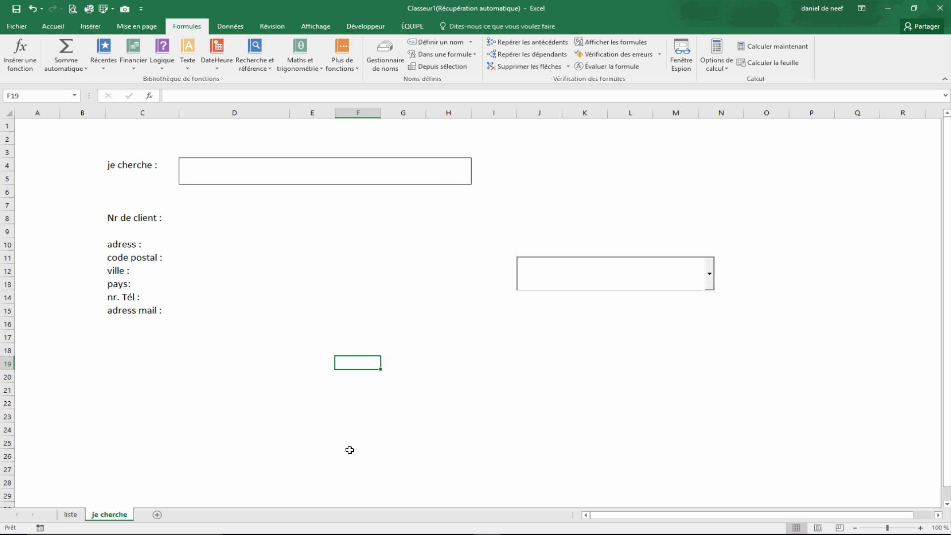
- Examine the client table on the liste sheet
{"action": "left_click", "coordinate": [70, 515]}
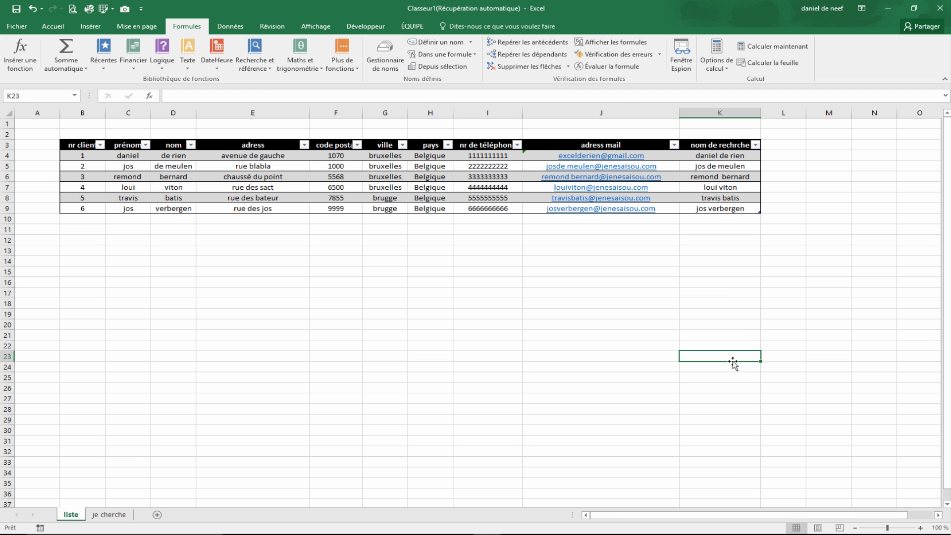
{"action": "left_click", "coordinate": [789, 261]}
{"action": "left_click", "coordinate": [756, 145]}
{"action": "left_click", "coordinate": [778, 145]}
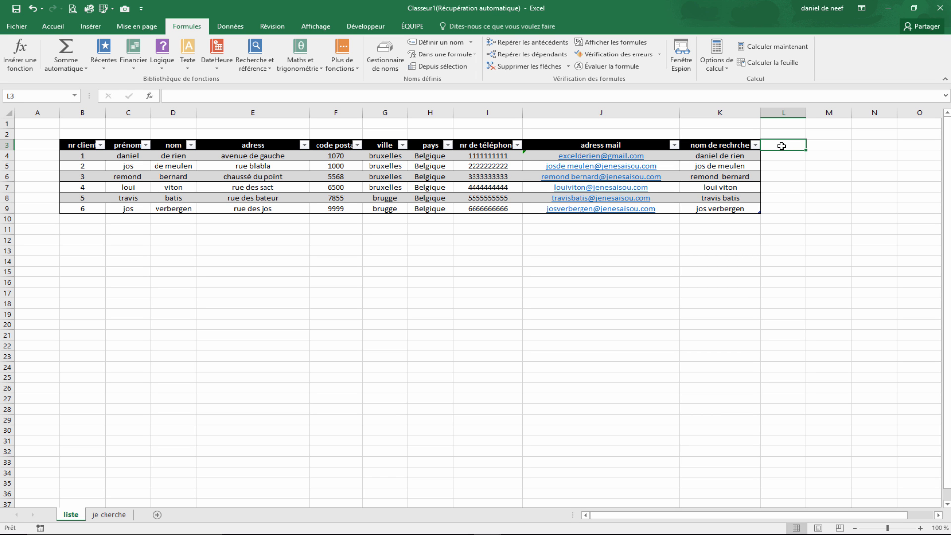
{"action": "left_click", "coordinate": [102, 517]}
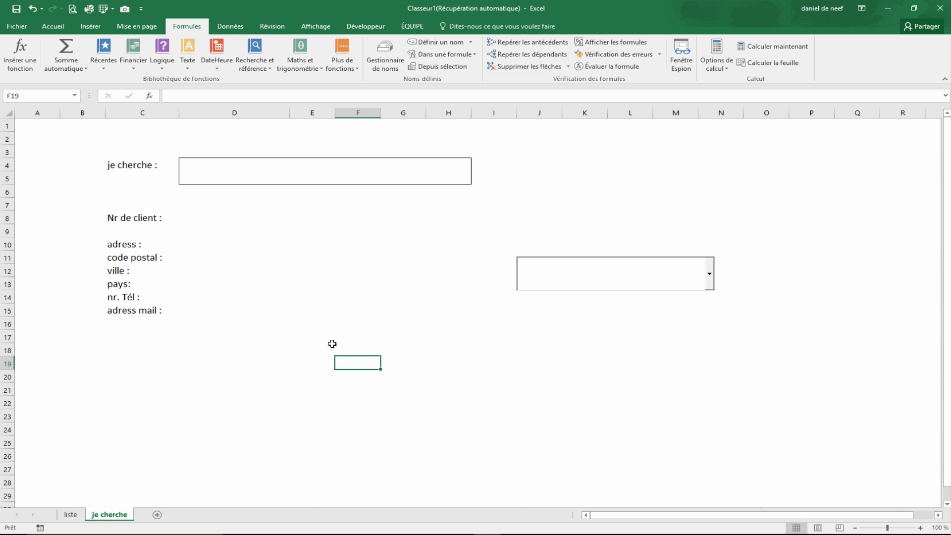
- Type jos into the combo box to test its dropdown filtering
{"action": "left_click", "coordinate": [561, 273]}
{"action": "type", "text": "jos"}
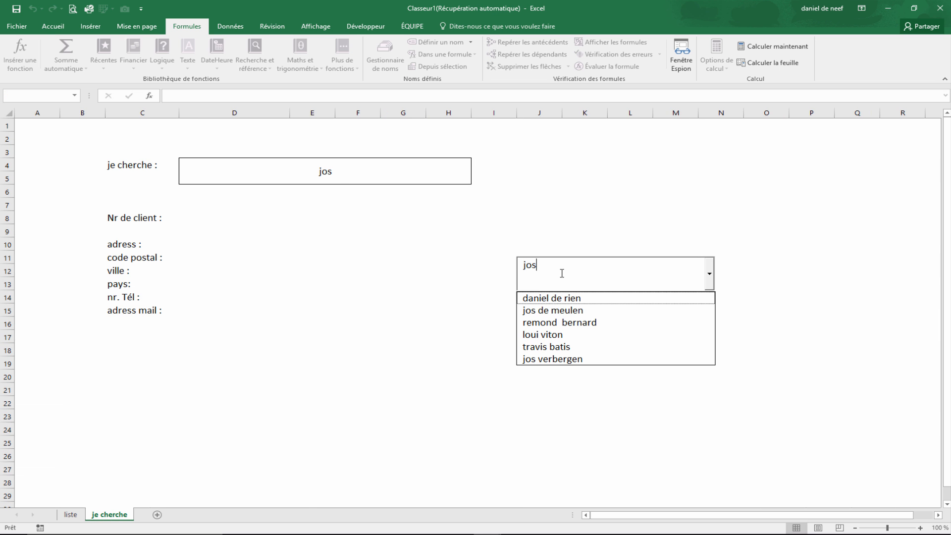
{"action": "left_click", "coordinate": [360, 340]}
- Examine the nom de rechrche column of the client table on the liste sheet
{"action": "left_click", "coordinate": [71, 515]}
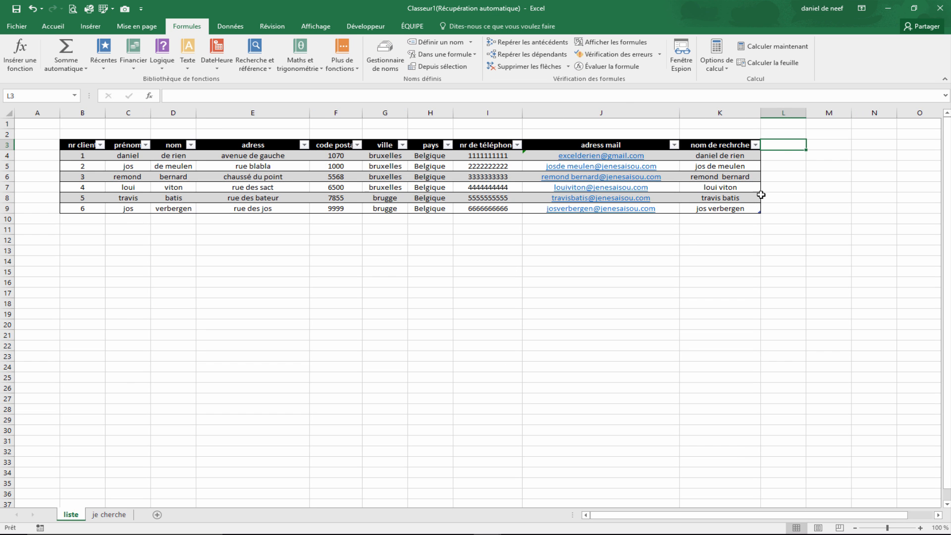
{"action": "left_click", "coordinate": [780, 212]}
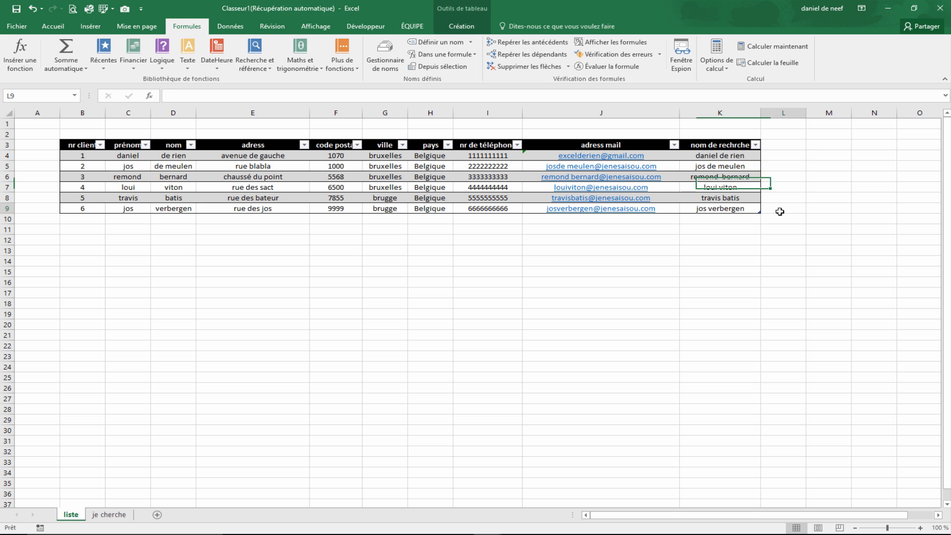
{"action": "left_click", "coordinate": [728, 207]}
{"action": "key", "text": "Up"}
{"action": "key", "text": "Up"}
{"action": "key", "text": "Up"}
{"action": "key", "text": "Up"}
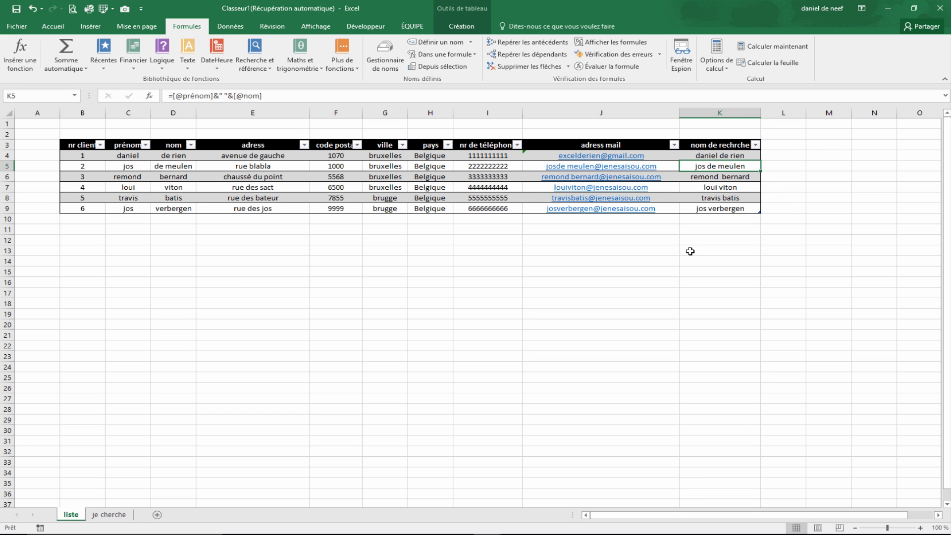
{"action": "left_click", "coordinate": [777, 210]}
{"action": "left_click", "coordinate": [728, 207]}
{"action": "left_click", "coordinate": [726, 167]}
- Add a new column headed match to the client table on the liste sheet
{"action": "left_click", "coordinate": [784, 164]}
{"action": "left_click", "coordinate": [781, 154]}
{"action": "left_click", "coordinate": [779, 142]}
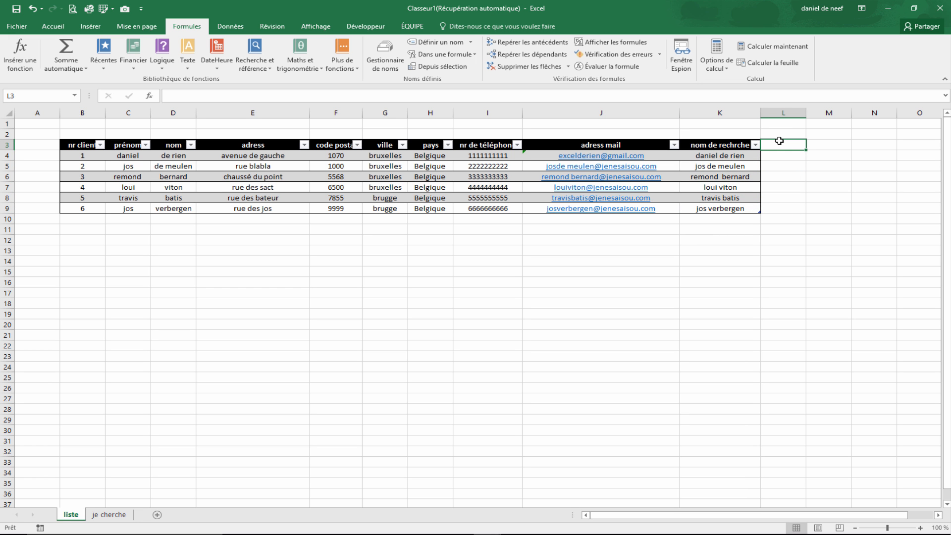
{"action": "type", "text": "match"}
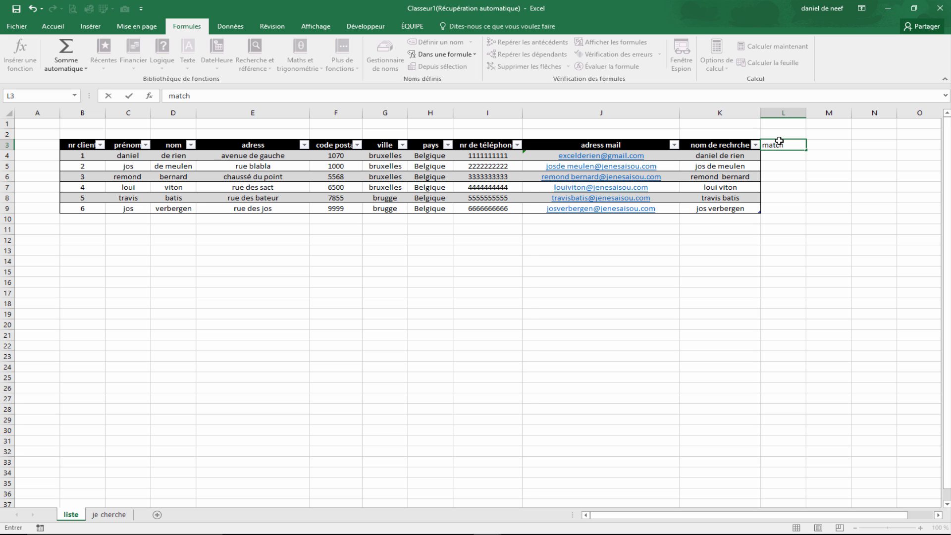
{"action": "key", "text": "Return"}
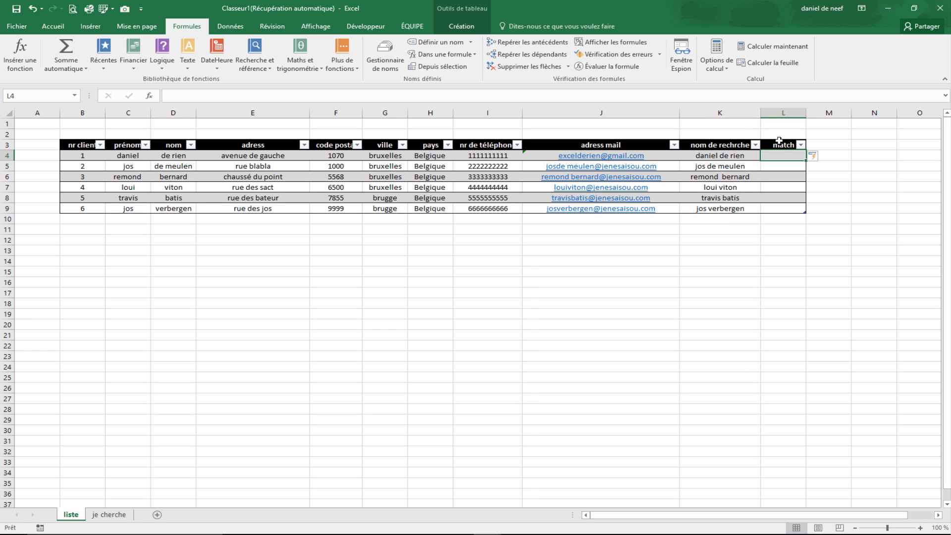
- Start a CHERCHE formula in the first match cell, searching for the absolute search cell $D$4 of the je cherche sheet
{"action": "type", "text": "="}
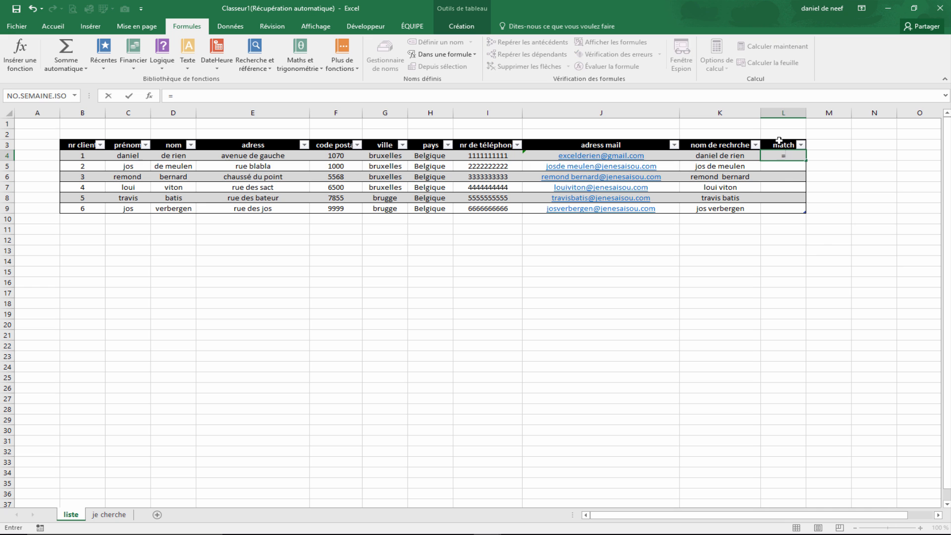
{"action": "type", "text": "cherche("}
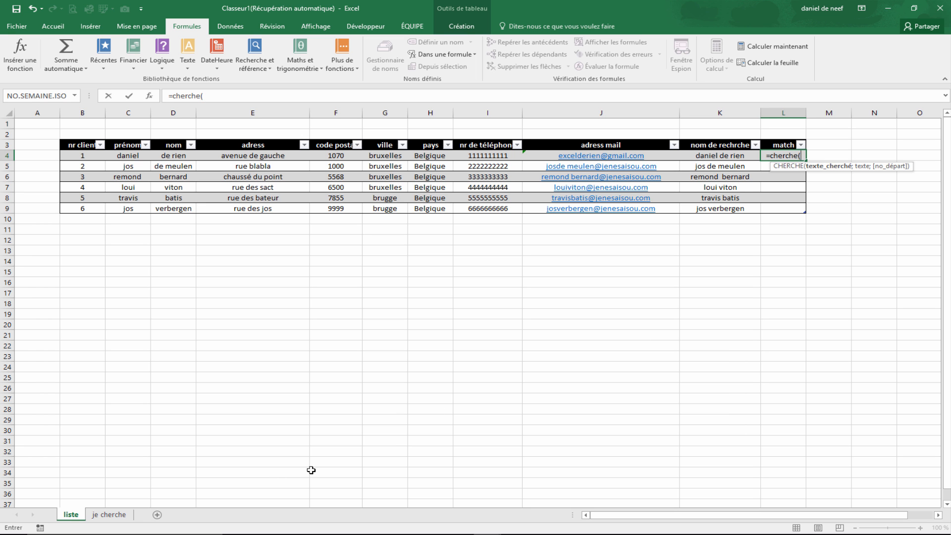
{"action": "left_click", "coordinate": [117, 515]}
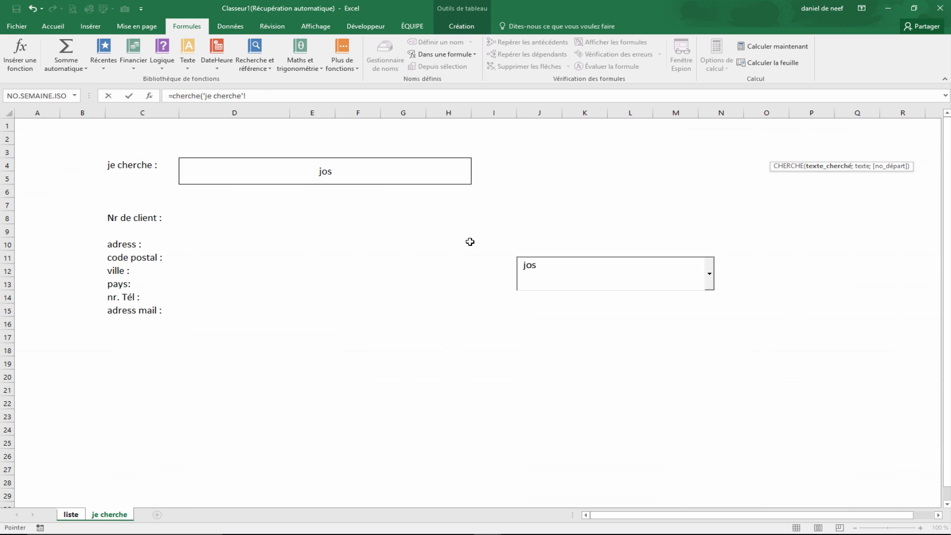
{"action": "left_click", "coordinate": [311, 172]}
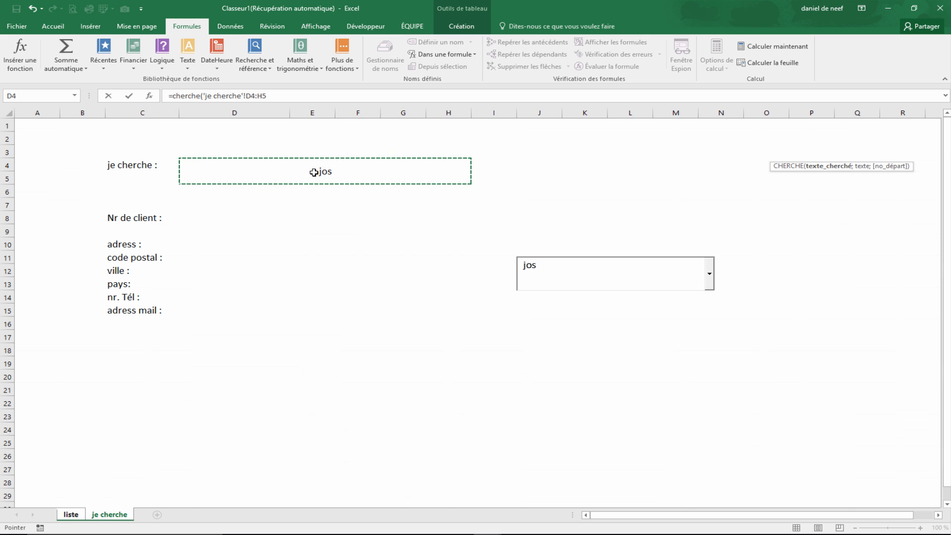
{"action": "left_click", "coordinate": [301, 97]}
{"action": "key", "text": "BackSpace"}
{"action": "key", "text": "BackSpace"}
{"action": "key", "text": "BackSpace"}
{"action": "key", "text": "BackSpace"}
{"action": "type", "text": "4"}
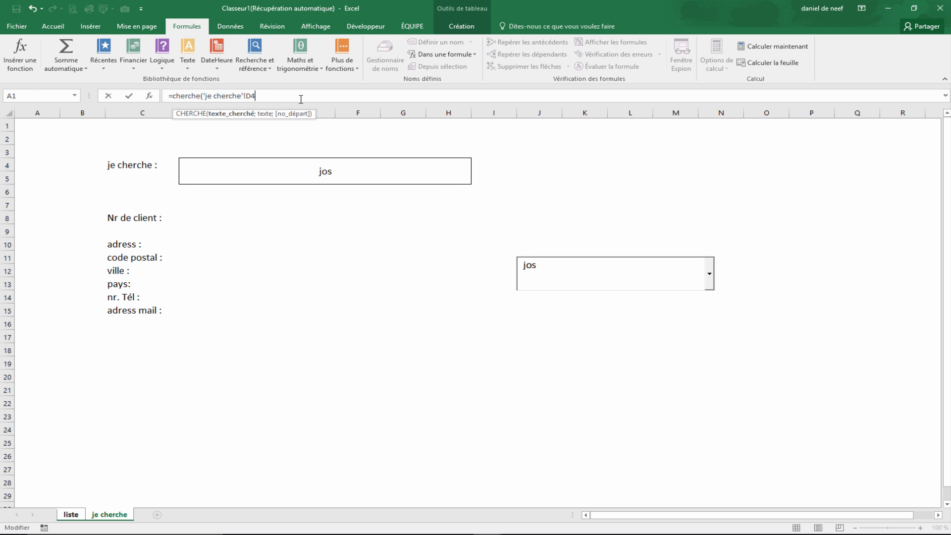
{"action": "key", "text": "F4"}
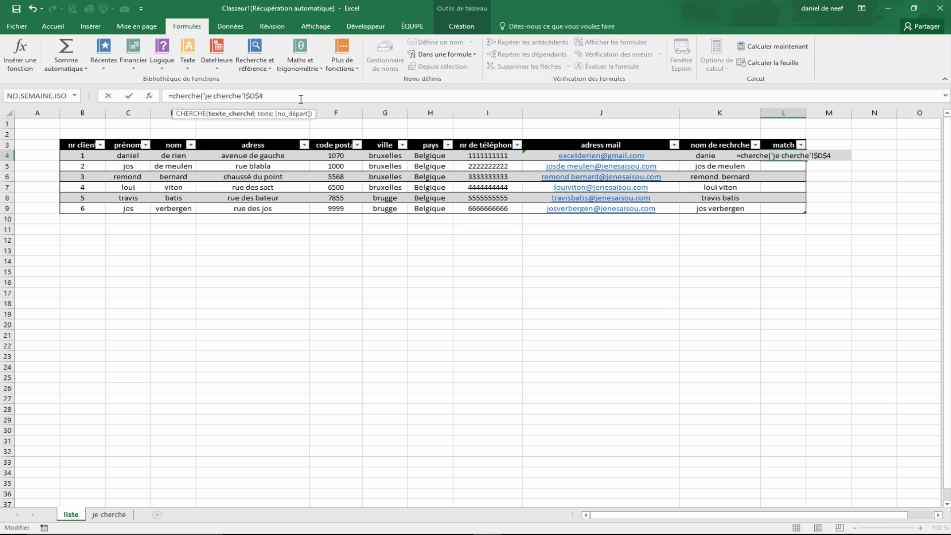
- Complete the CHERCHE formula with the row's nom de rechrche cell K4 and start position 1
{"action": "type", "text": ";"}
{"action": "left_click_drag", "start_coordinate": [705, 156], "coordinate": [706, 186]}
{"action": "key", "text": "Down"}
{"action": "key", "text": "Down"}
{"action": "key", "text": "Down"}
{"action": "key", "text": "Down"}
{"action": "key", "text": "Down"}
{"action": "key", "text": "Down"}
{"action": "key", "text": "Left"}
{"action": "key", "text": "Left"}
{"action": "key", "text": "Right"}
{"action": "key", "text": "BackSpace"}
{"action": "key", "text": "BackSpace"}
{"action": "type", "text": "4"}
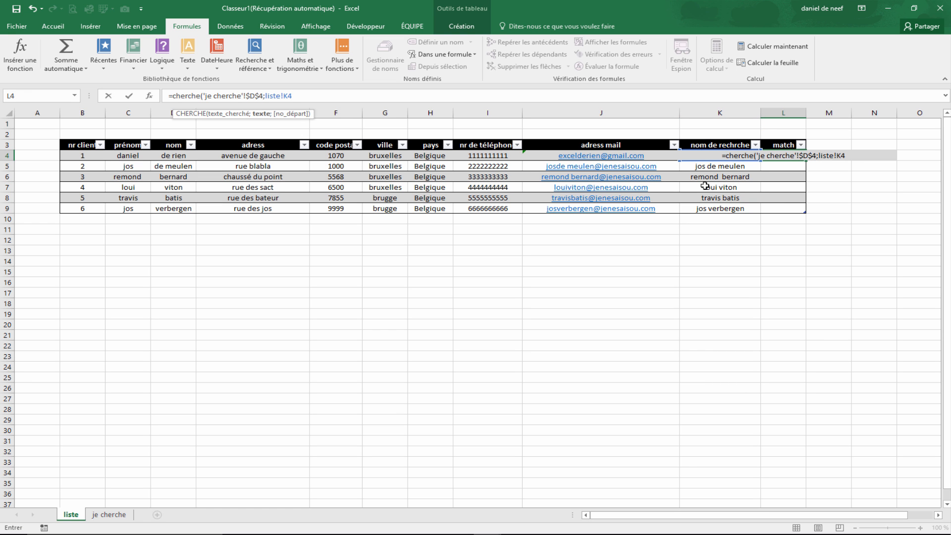
{"action": "type", "text": ";1)"}
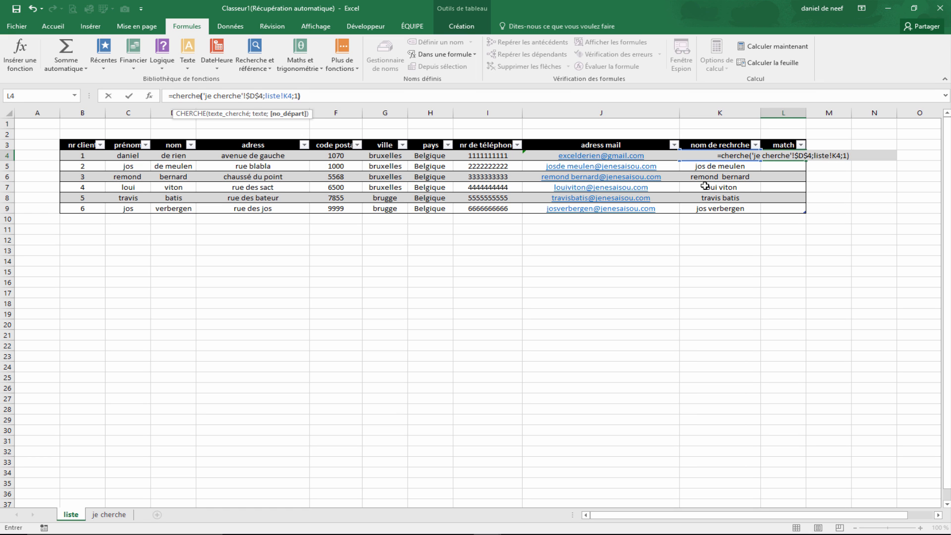
{"action": "key", "text": "Return"}
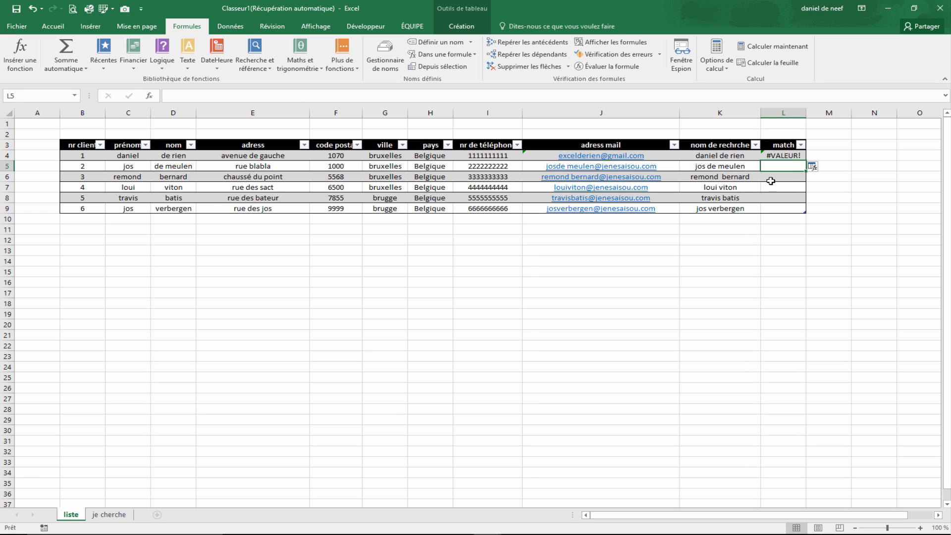
- Examine the match column's results and formulas row by row
{"action": "left_click", "coordinate": [794, 156]}
{"action": "left_click", "coordinate": [813, 166]}
{"action": "left_click", "coordinate": [815, 177]}
{"action": "left_click", "coordinate": [821, 248]}
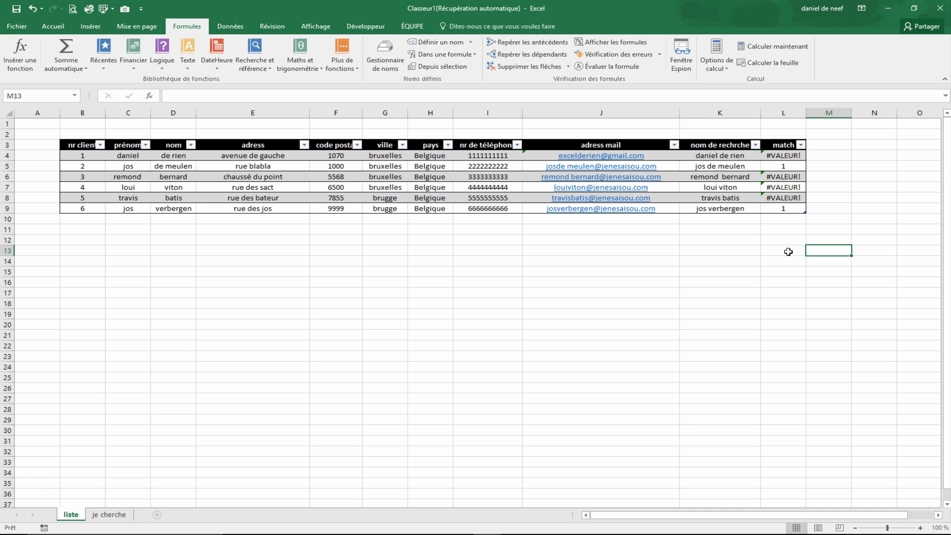
{"action": "left_click", "coordinate": [783, 166]}
{"action": "left_click", "coordinate": [790, 208]}
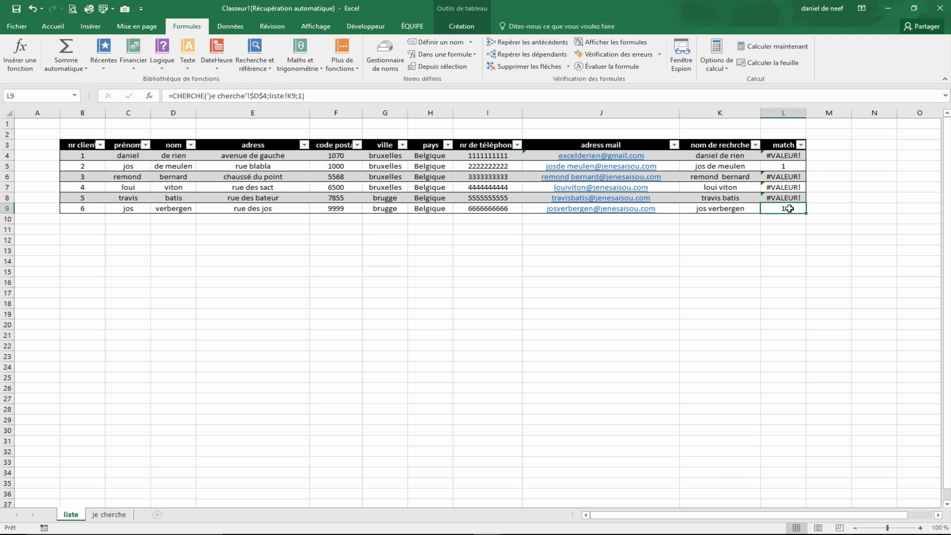
- Wrap the match formula in SIERREUR returning an empty string and apply it to the whole column
{"action": "left_click", "coordinate": [800, 155]}
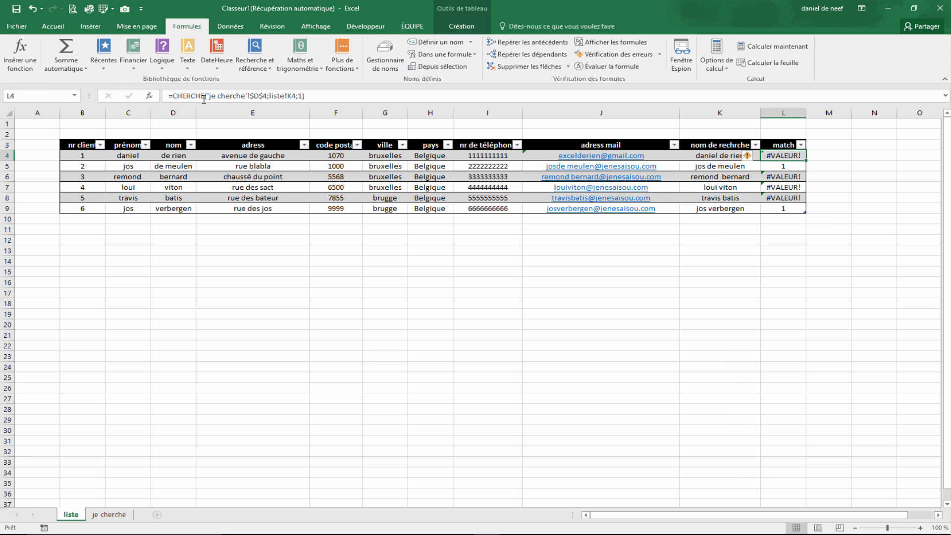
{"action": "left_click", "coordinate": [177, 95]}
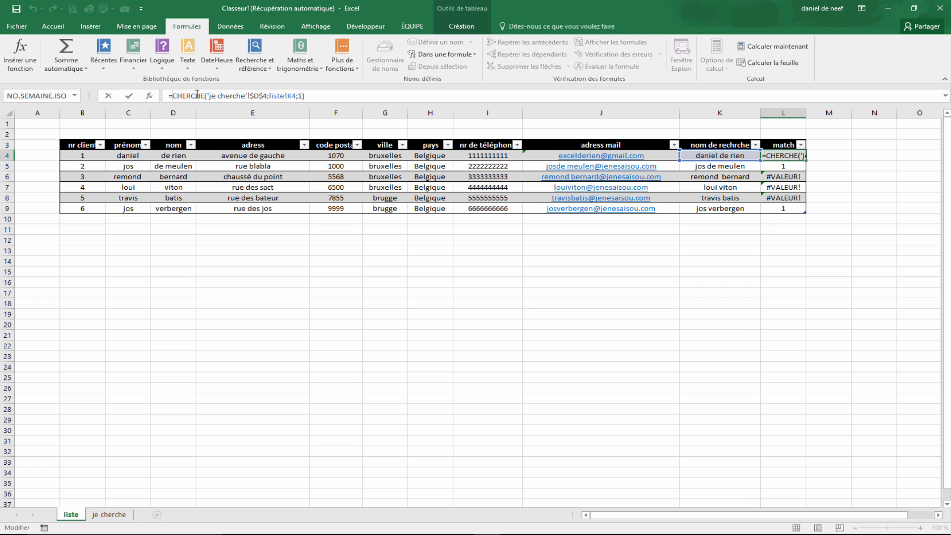
{"action": "type", "text": "SIERREUR("}
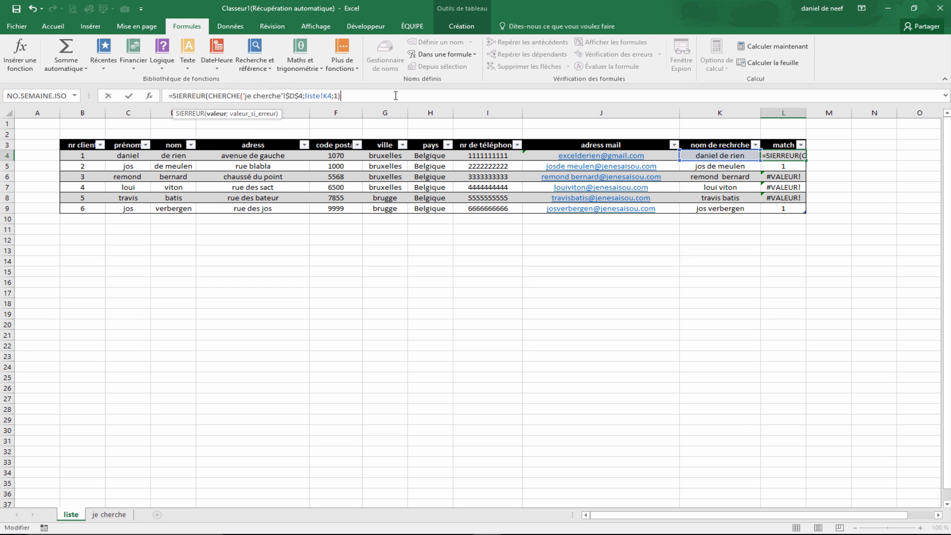
{"action": "type", "text": ";\"\")"}
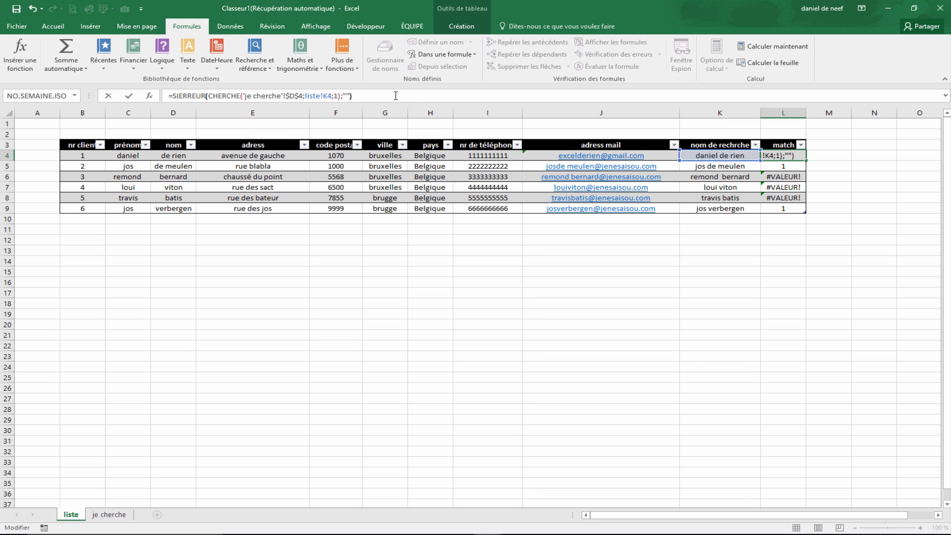
{"action": "key", "text": "Return"}
{"action": "left_click", "coordinate": [814, 167]}
{"action": "left_click", "coordinate": [813, 180]}
{"action": "left_click", "coordinate": [801, 252]}
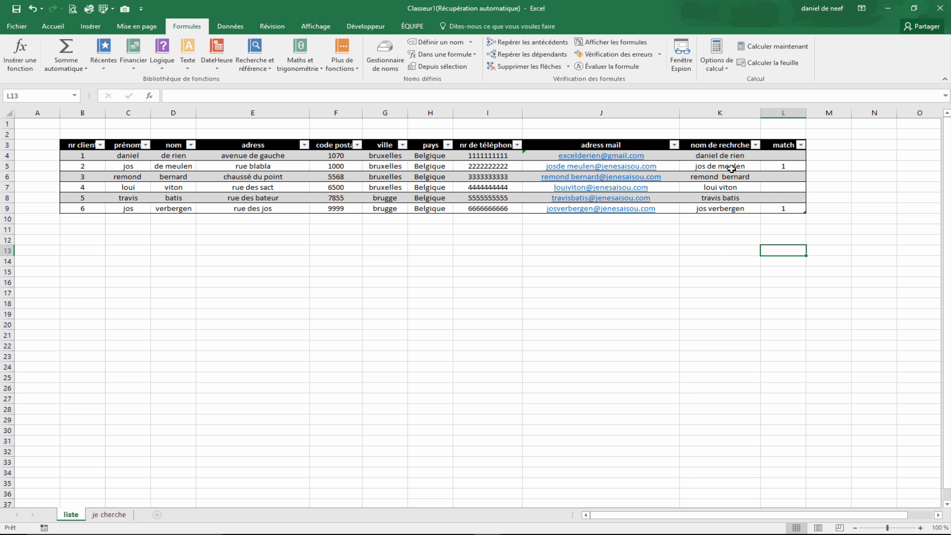
- Replace the combo box entry on the je cherche sheet with s
{"action": "left_click", "coordinate": [118, 515]}
{"action": "left_click", "coordinate": [349, 176]}
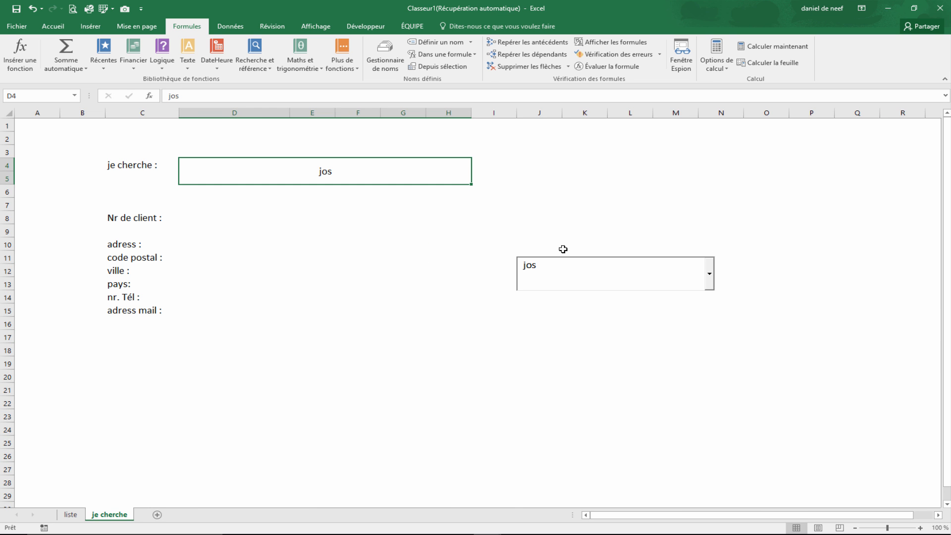
{"action": "left_click", "coordinate": [569, 271]}
{"action": "key", "text": "BackSpace"}
{"action": "key", "text": "BackSpace"}
{"action": "key", "text": "BackSpace"}
{"action": "type", "text": "s"}
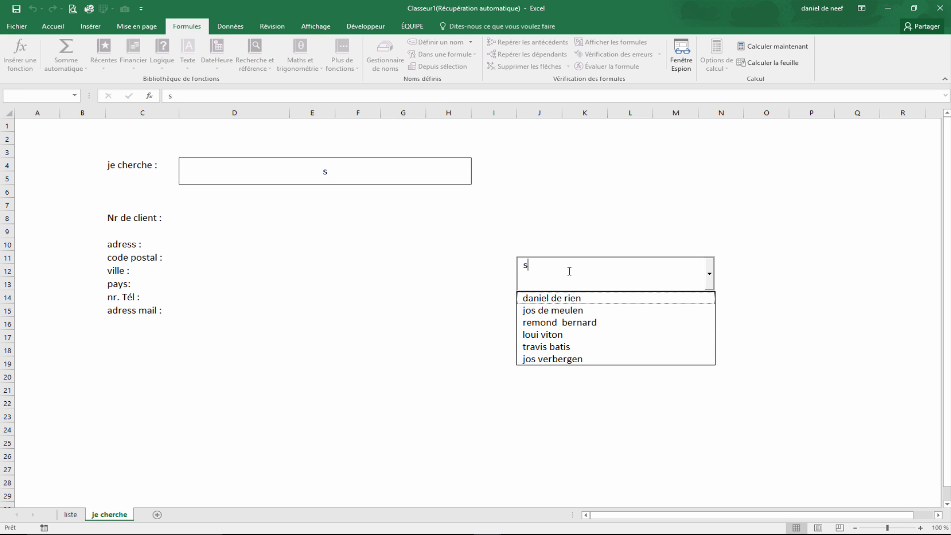
{"action": "left_click", "coordinate": [422, 323]}
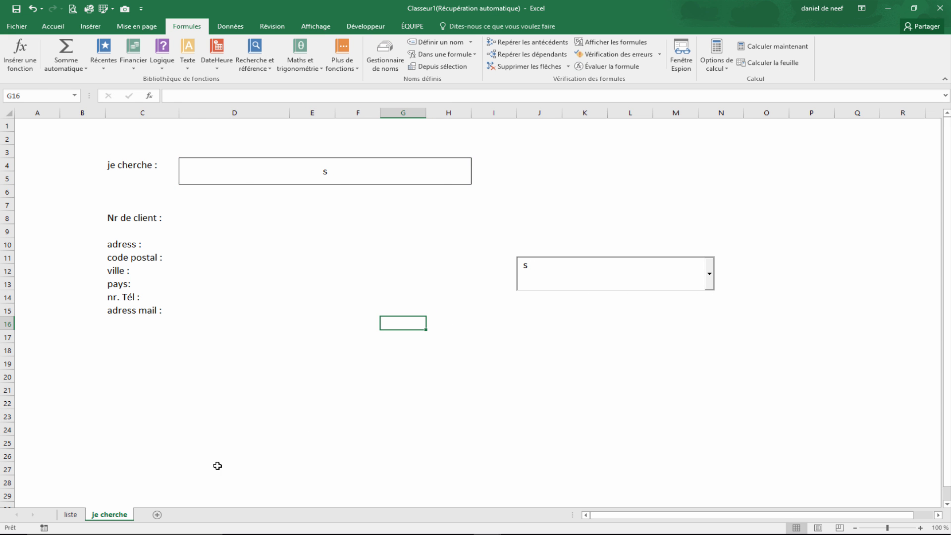
- Examine the match column results on the liste sheet
{"action": "left_click", "coordinate": [85, 515]}
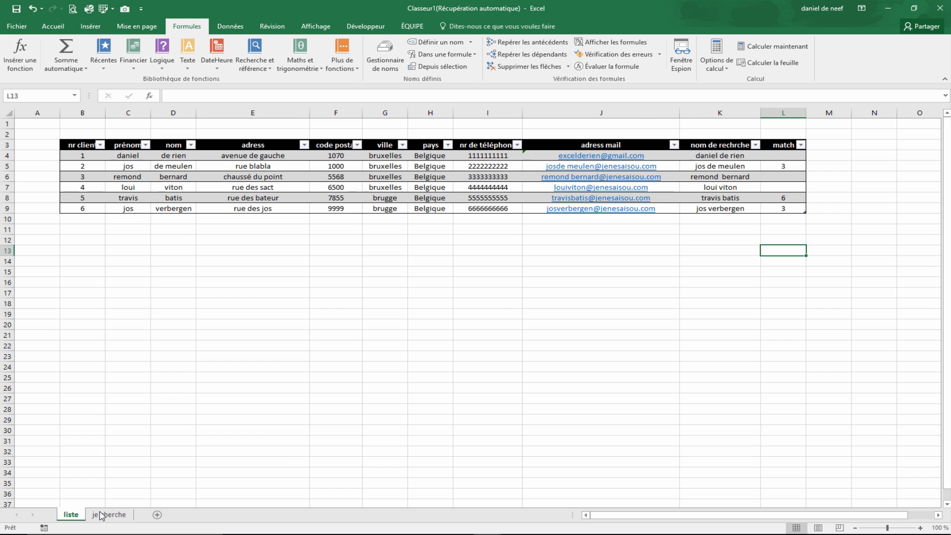
{"action": "left_click", "coordinate": [787, 167]}
{"action": "left_click", "coordinate": [792, 209]}
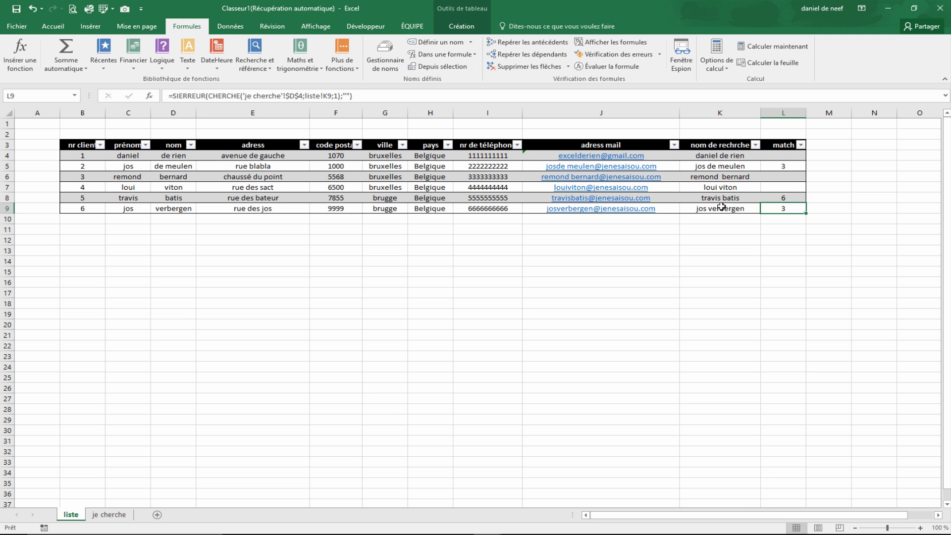
{"action": "left_click", "coordinate": [782, 198]}
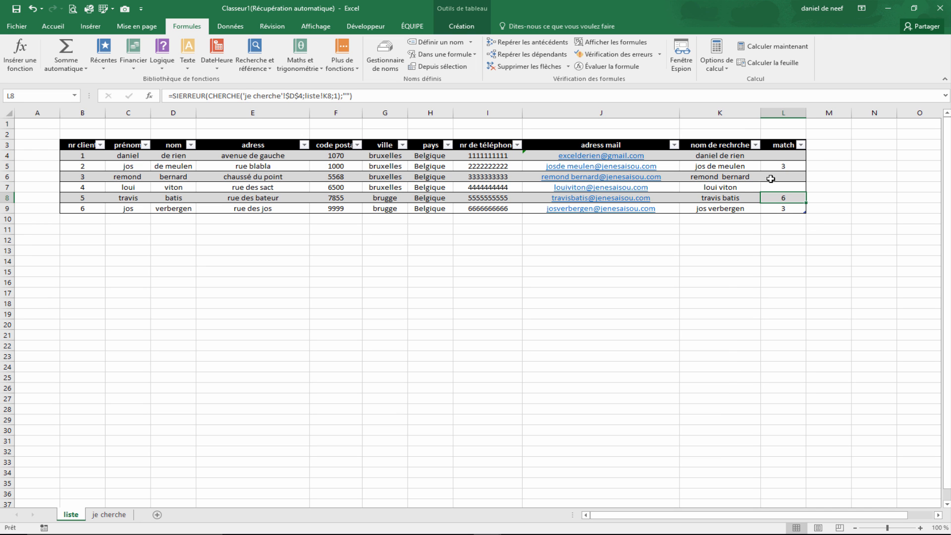
{"action": "left_click", "coordinate": [778, 156]}
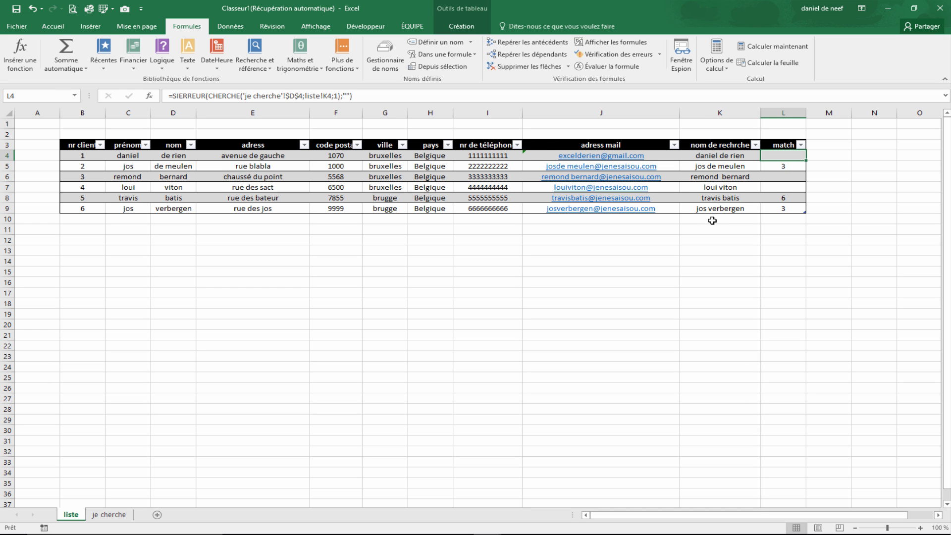
- Wrap the match formula in ESTNUM and apply it to the whole column
{"action": "left_click", "coordinate": [216, 97]}
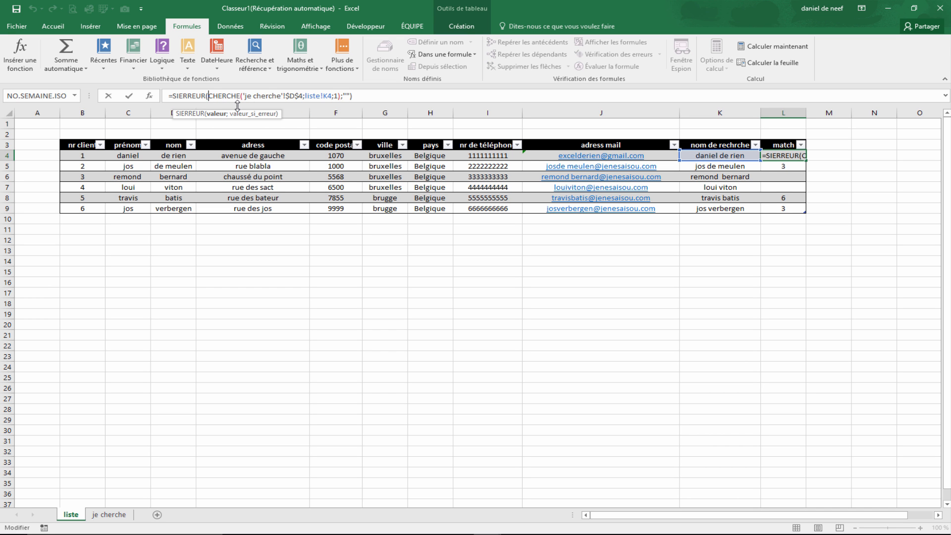
{"action": "left_click", "coordinate": [172, 96]}
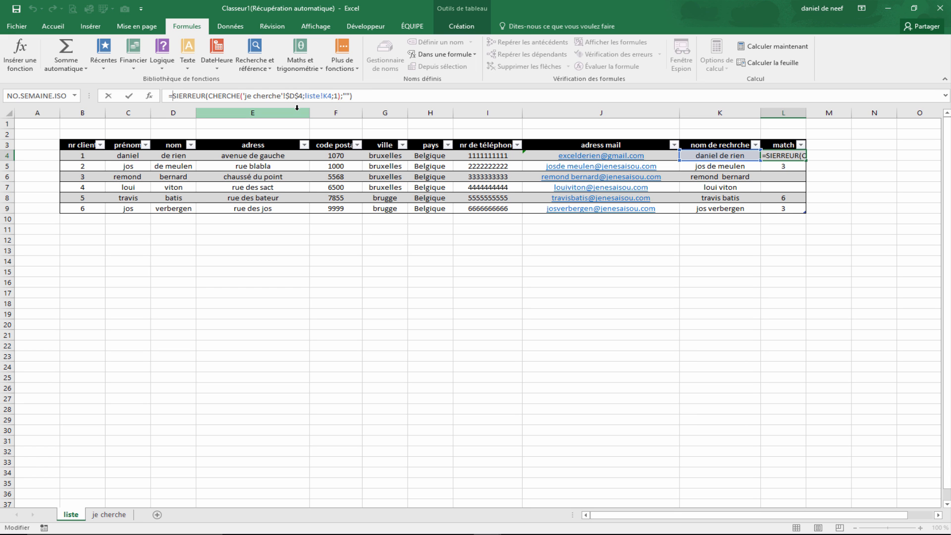
{"action": "type", "text": "ESTNUM("}
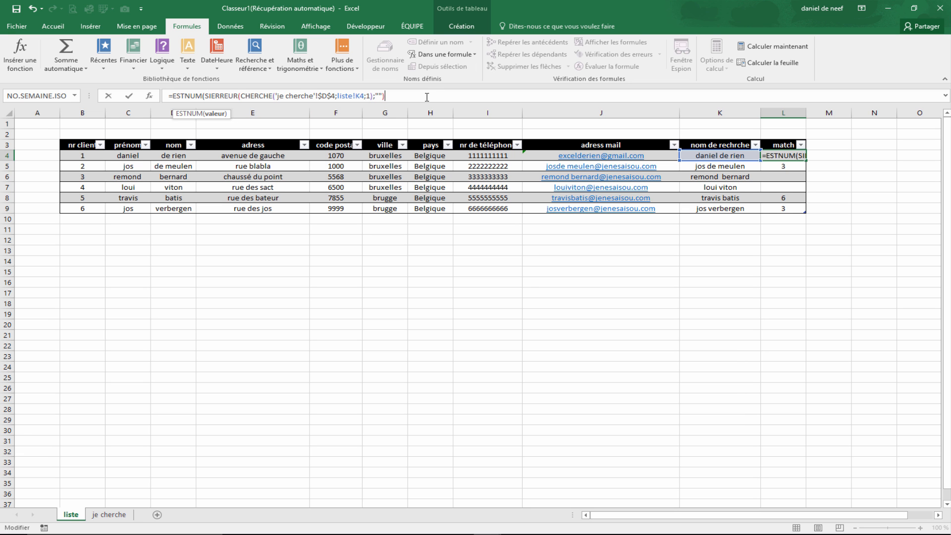
{"action": "key", "text": "Return"}
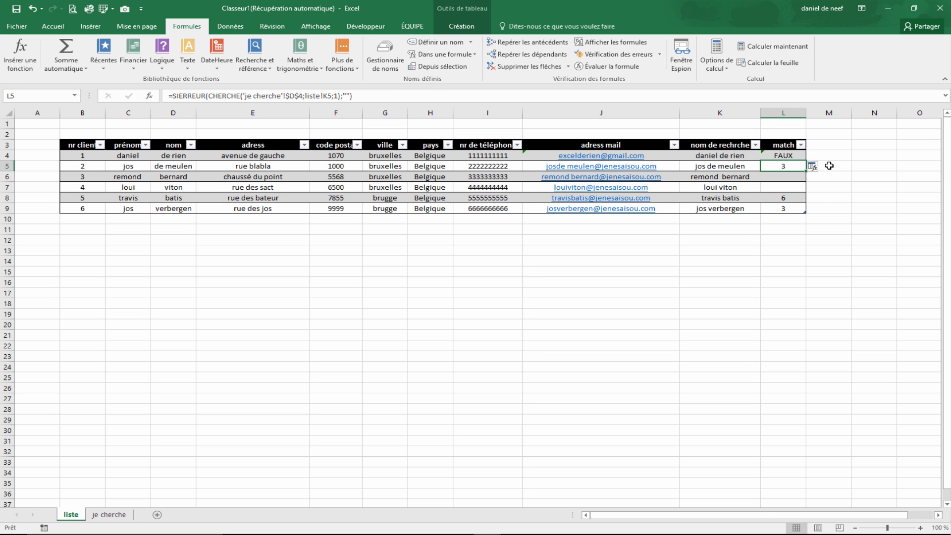
{"action": "left_click", "coordinate": [818, 166]}
{"action": "left_click", "coordinate": [872, 176]}
{"action": "left_click", "coordinate": [816, 241]}
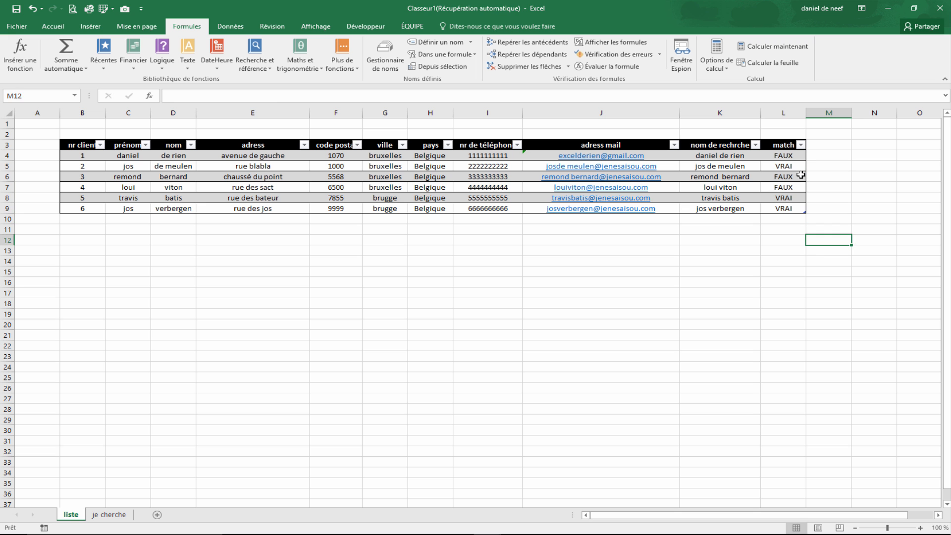
- Prefix the first match formula with -- to turn its result into a number
{"action": "left_click", "coordinate": [791, 157]}
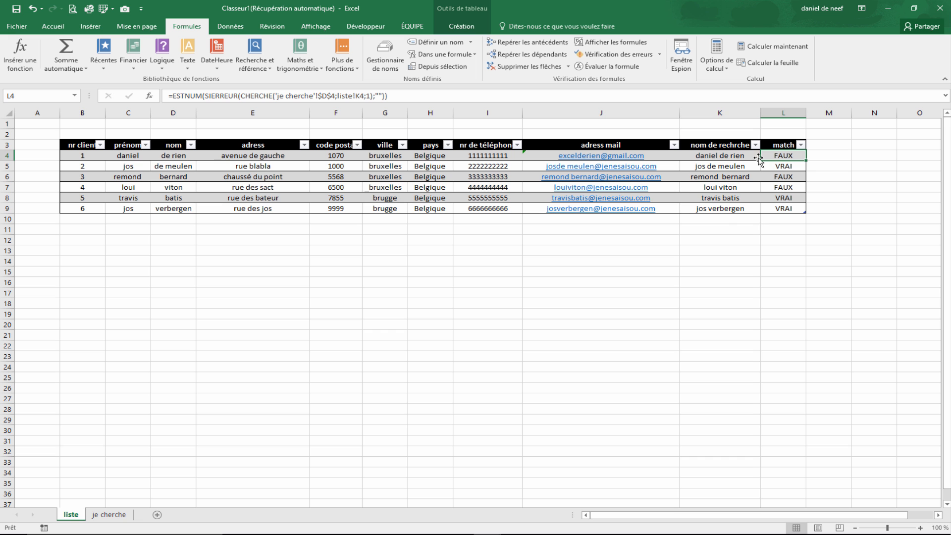
{"action": "left_click", "coordinate": [172, 96]}
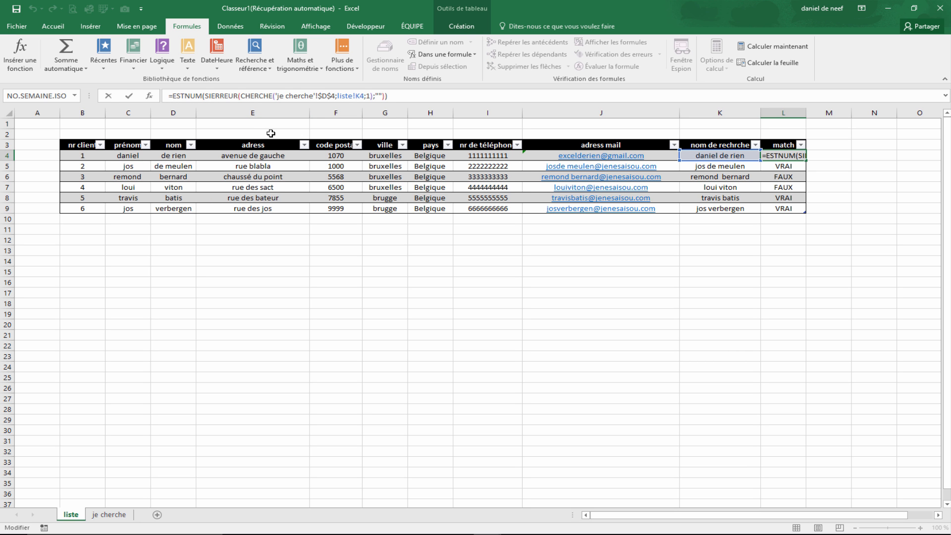
{"action": "type", "text": "--"}
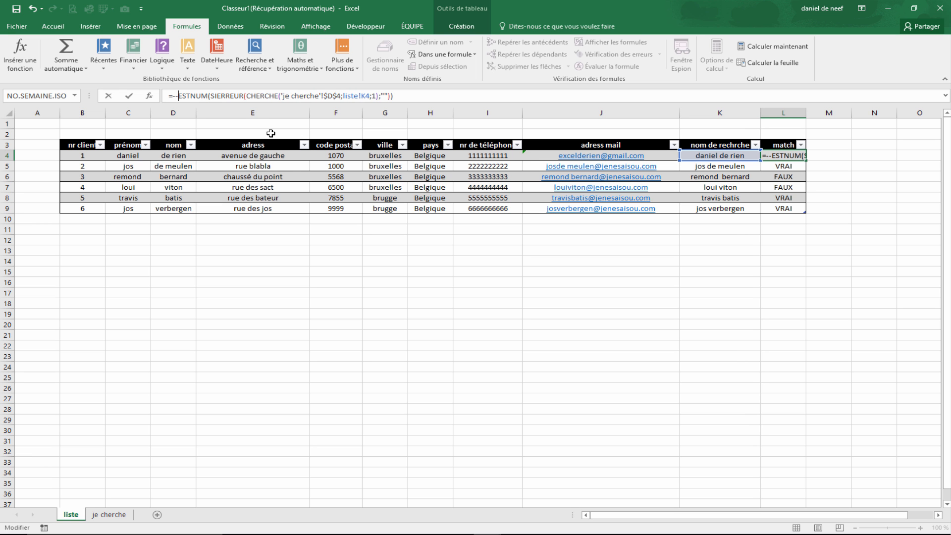
{"action": "key", "text": "Return"}
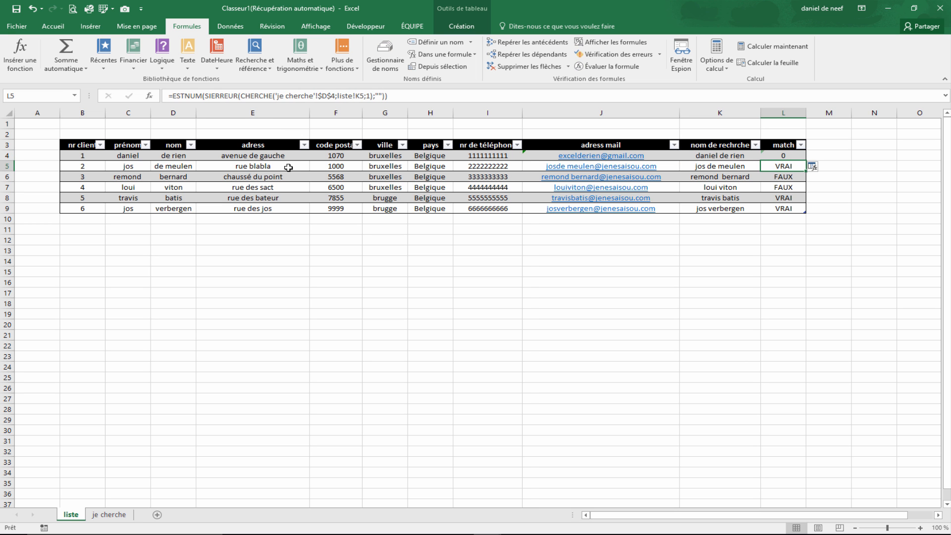
- Apply the -- match formula to the whole column and add a new table column headed position
{"action": "left_click", "coordinate": [814, 170]}
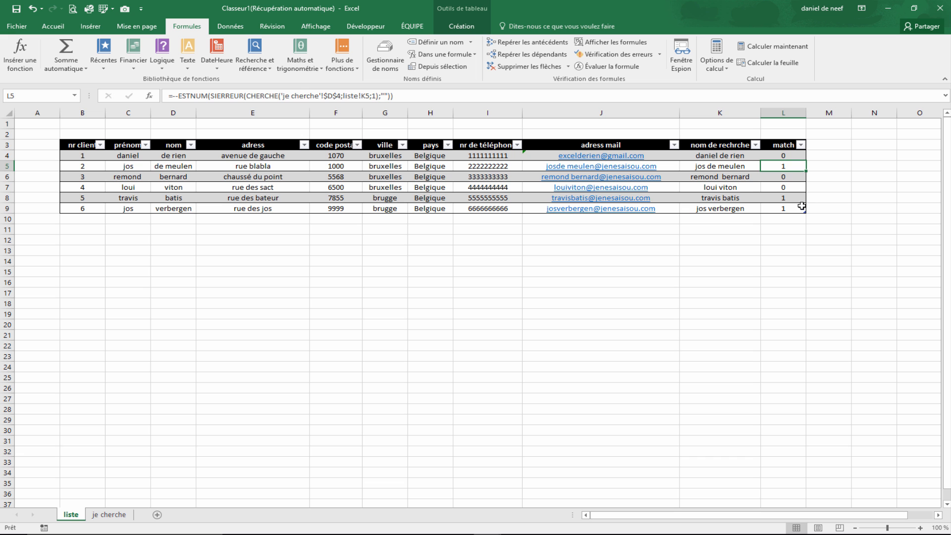
{"action": "left_click", "coordinate": [825, 148]}
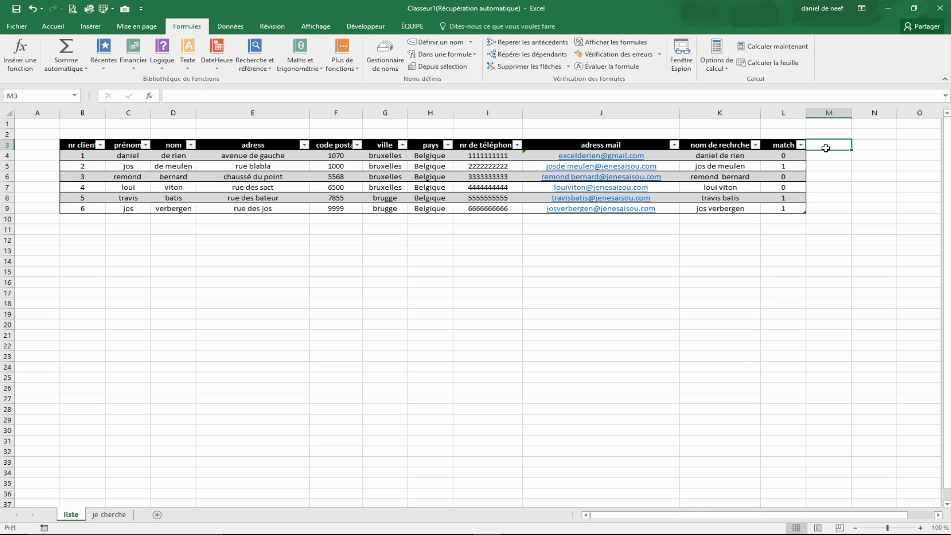
{"action": "type", "text": "ch"}
{"action": "key", "text": "BackSpace"}
{"action": "type", "text": "position"}
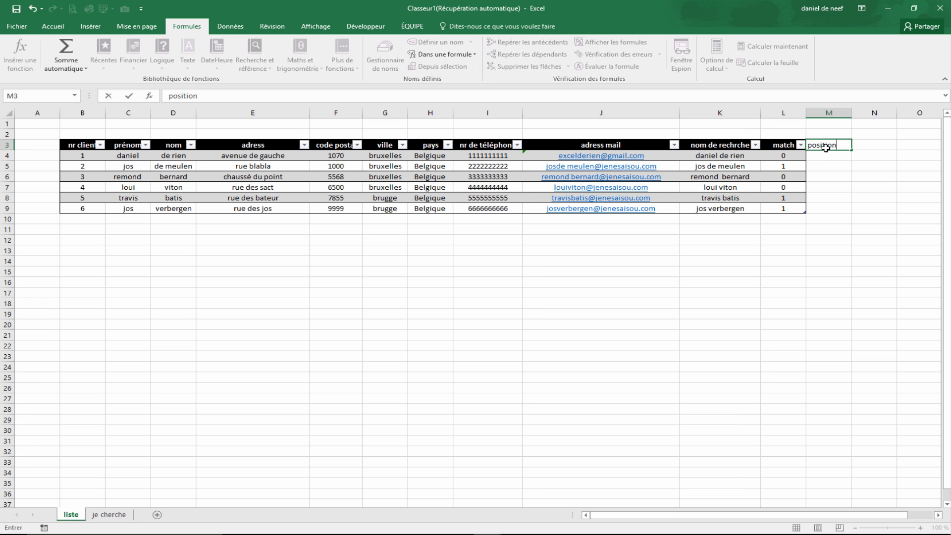
{"action": "key", "text": "Return"}
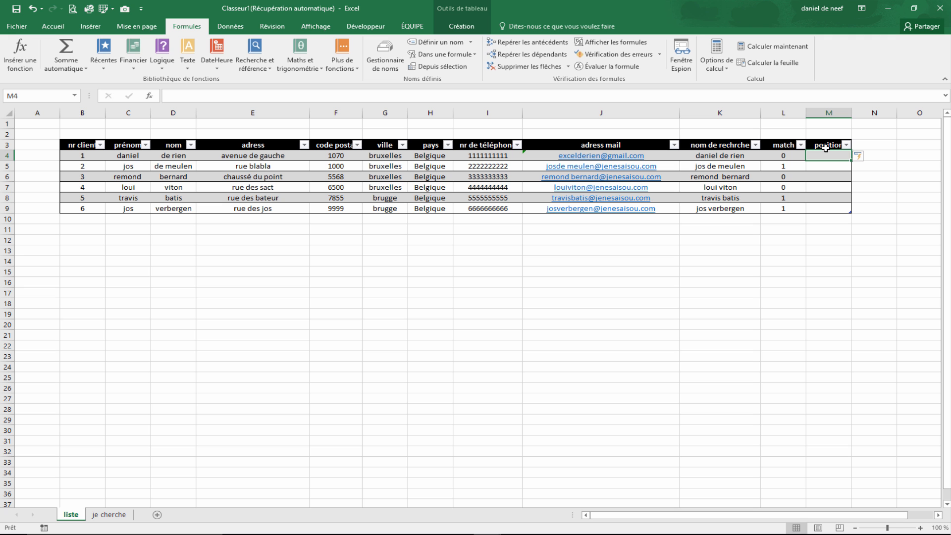
- In the first position cell, enter =SI(L4=1;NB.SI($L$4:L4;1);"") to number the matching rows cumulatively
{"action": "type", "text": "si"}
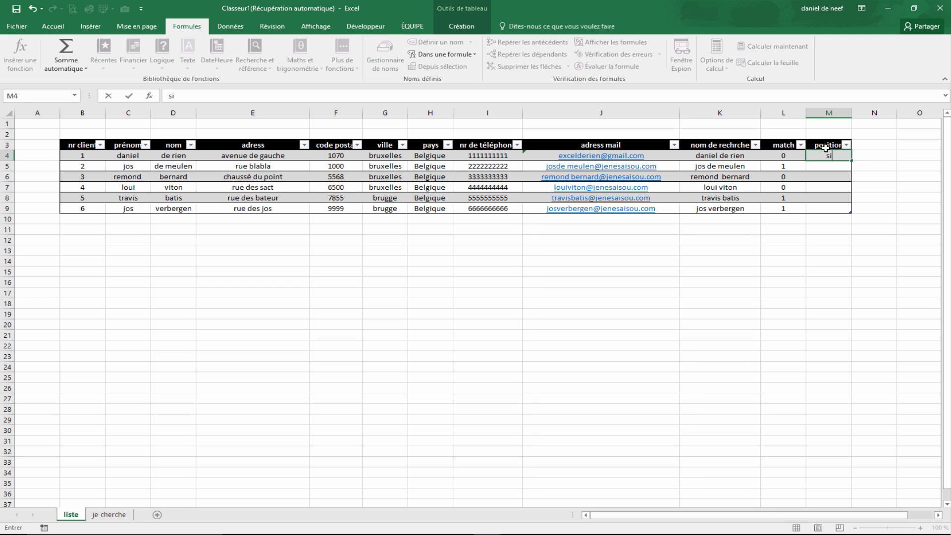
{"action": "key", "text": "Tab"}
{"action": "left_click", "coordinate": [826, 155]}
{"action": "type", "text": "=si"}
{"action": "key", "text": "Tab"}
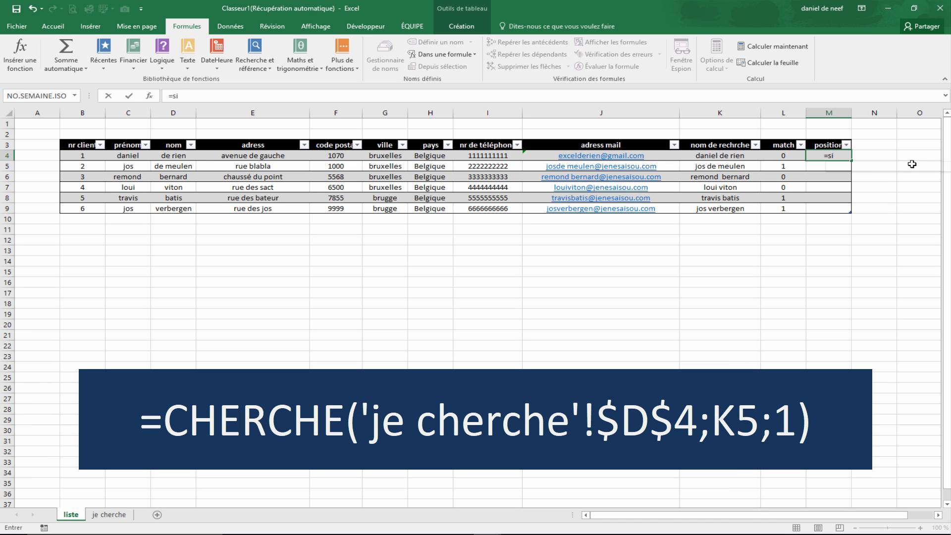
{"action": "left_click_drag", "start_coordinate": [719, 516], "coordinate": [742, 516]}
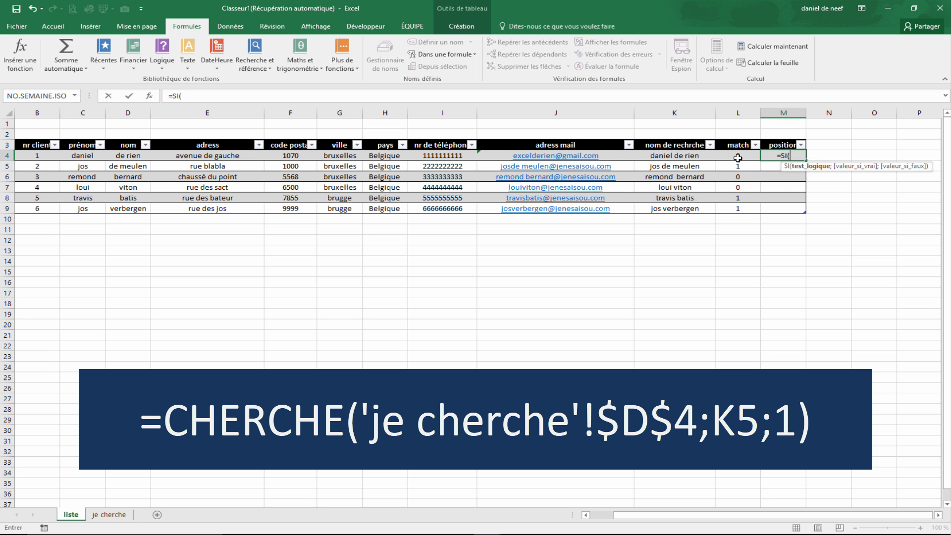
{"action": "type", "text": "l4"}
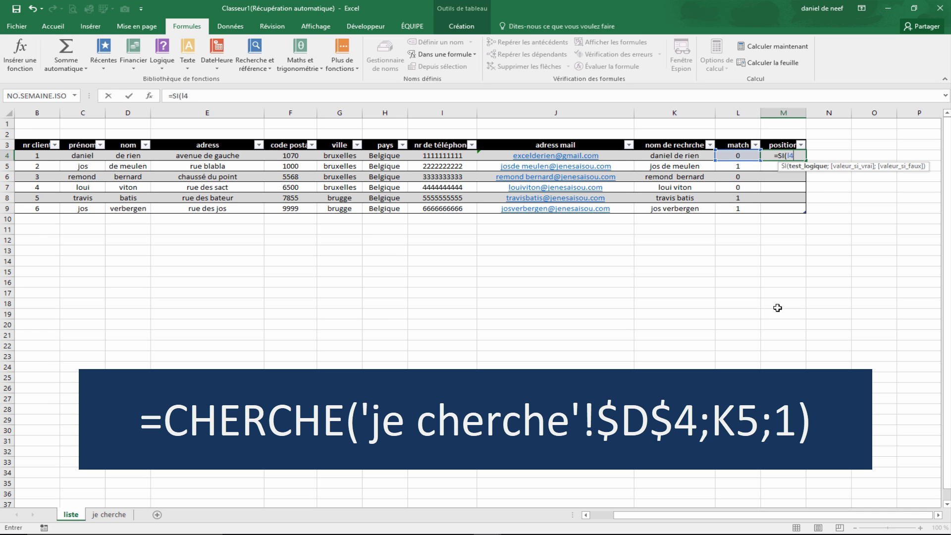
{"action": "type", "text": "=1"}
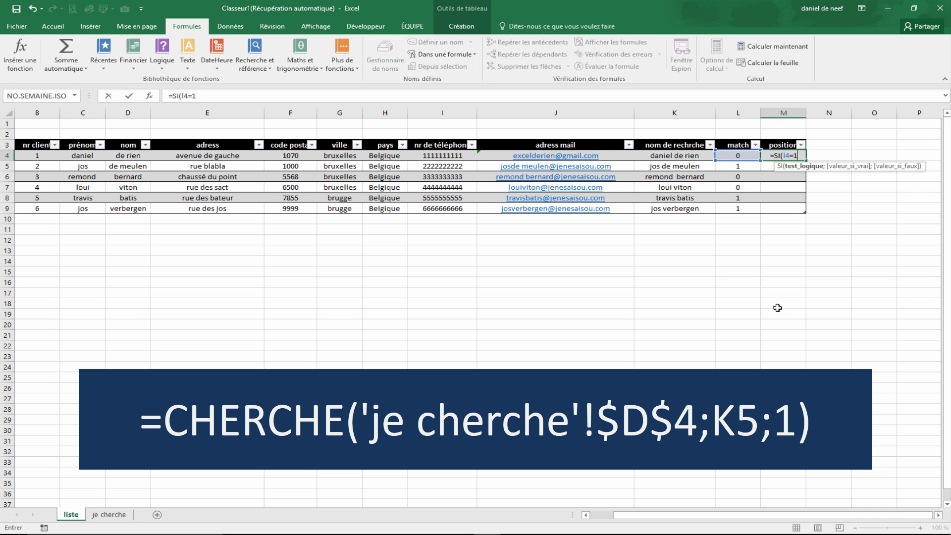
{"action": "type", "text": ";nb.si"}
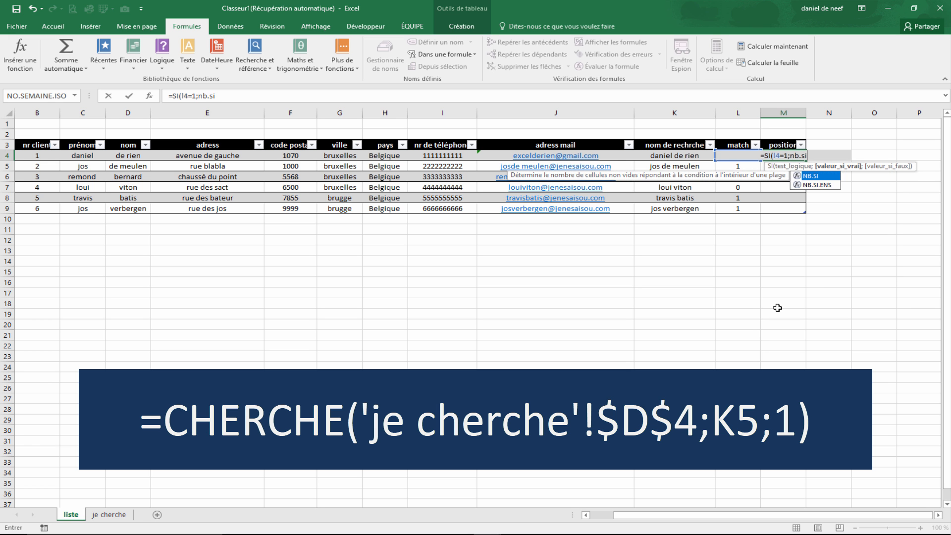
{"action": "key", "text": "Tab"}
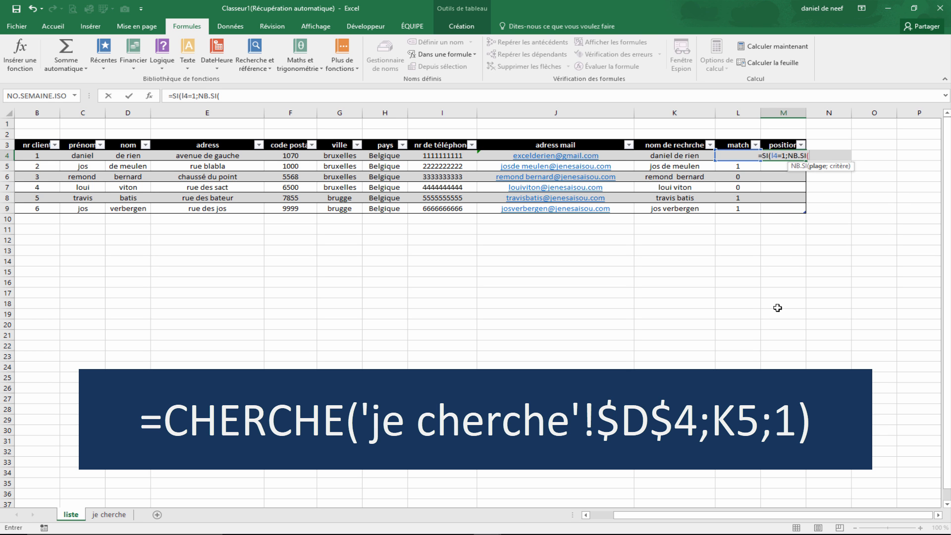
{"action": "type", "text": "$I$4"}
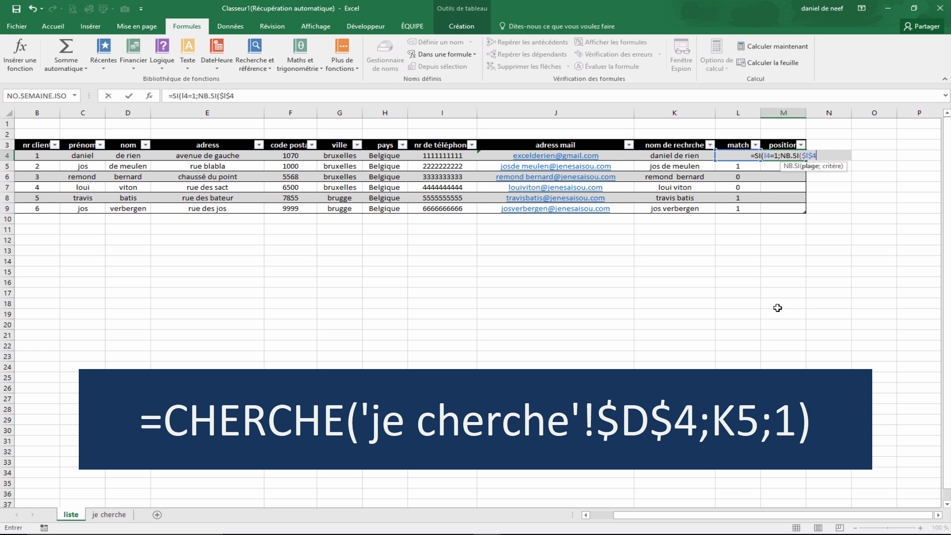
{"action": "type", "text": ":I4"}
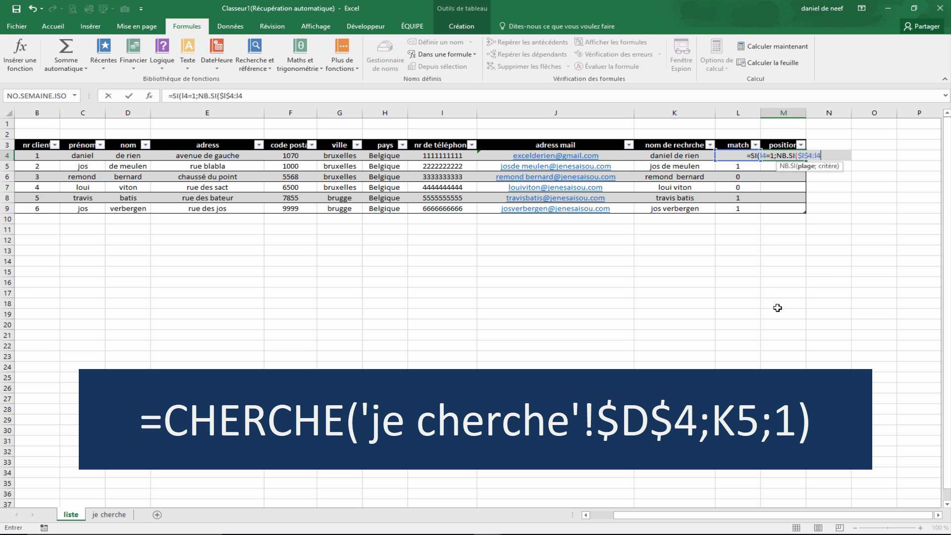
{"action": "type", "text": ";1"}
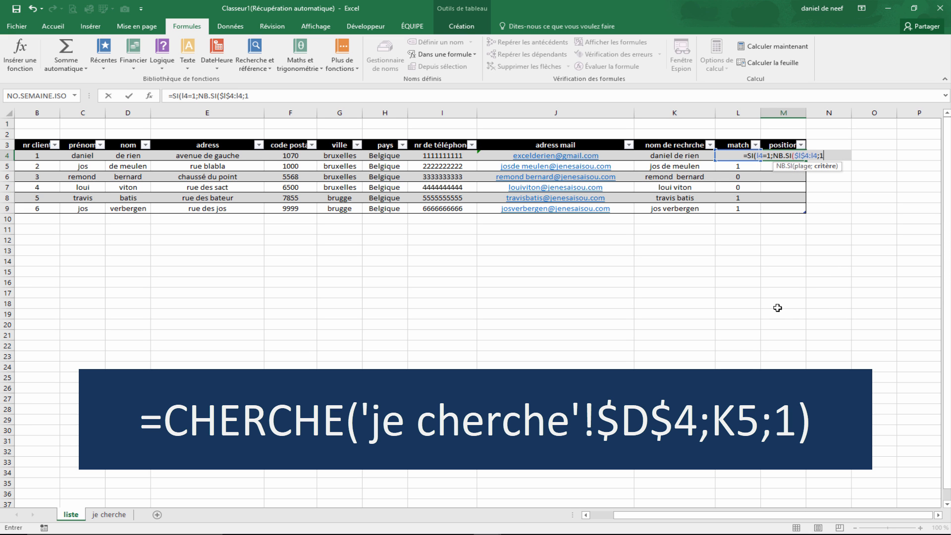
{"action": "type", "text": ");\"\""}
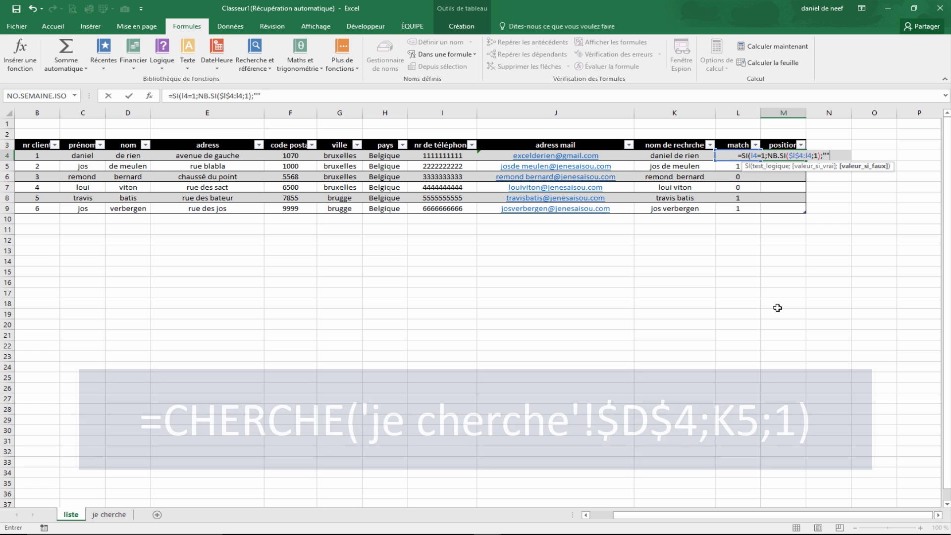
{"action": "type", "text": ")"}
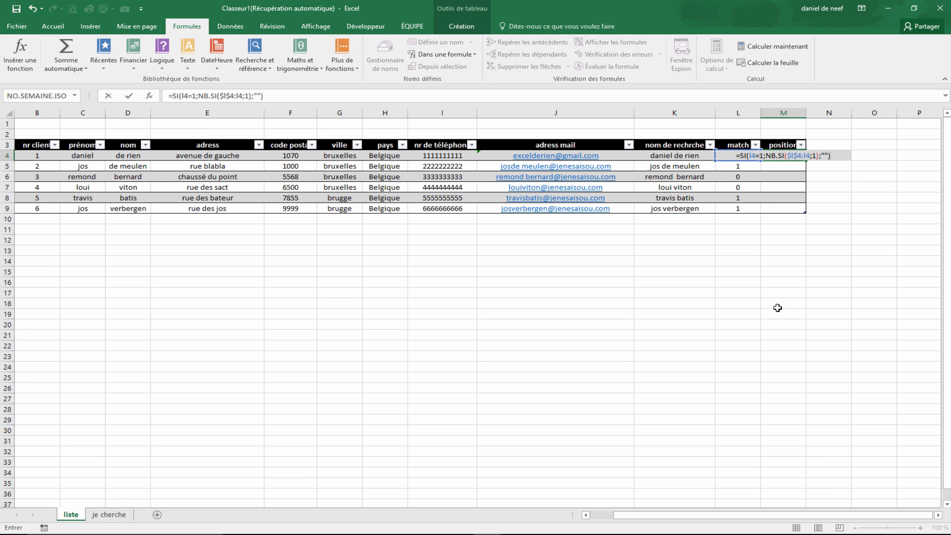
{"action": "key", "text": "Return"}
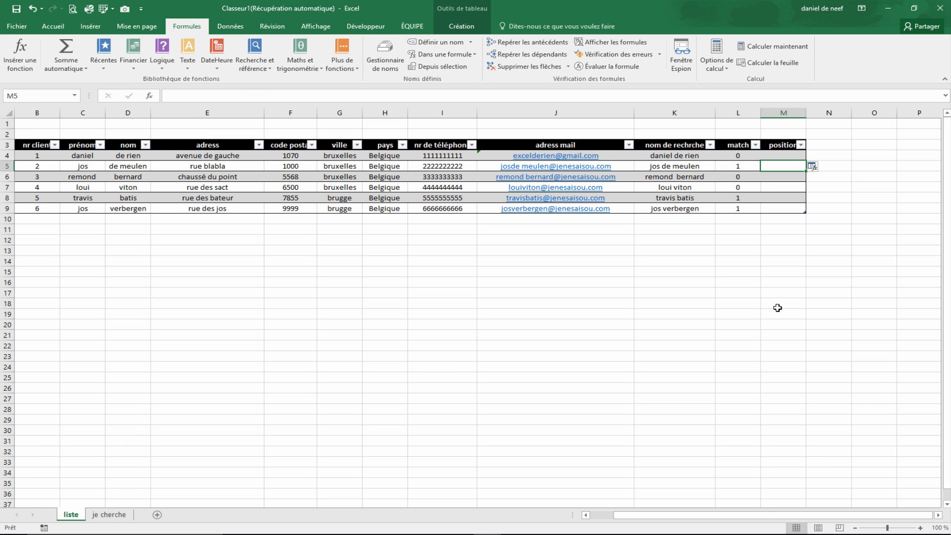
- Examine the match and position formulas row by row to check how the numbering works
{"action": "left_click", "coordinate": [820, 167]}
{"action": "left_click", "coordinate": [821, 167]}
{"action": "left_click", "coordinate": [826, 182]}
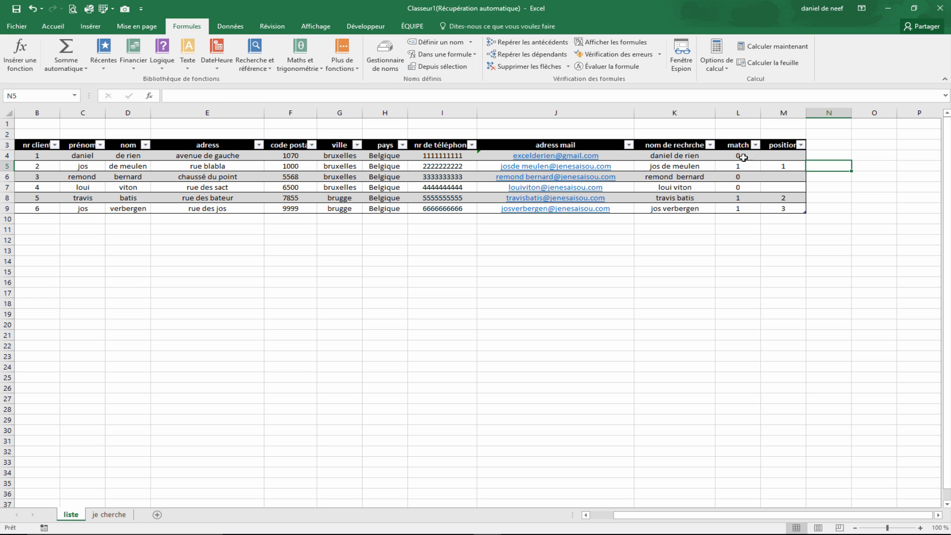
{"action": "left_click", "coordinate": [786, 157]}
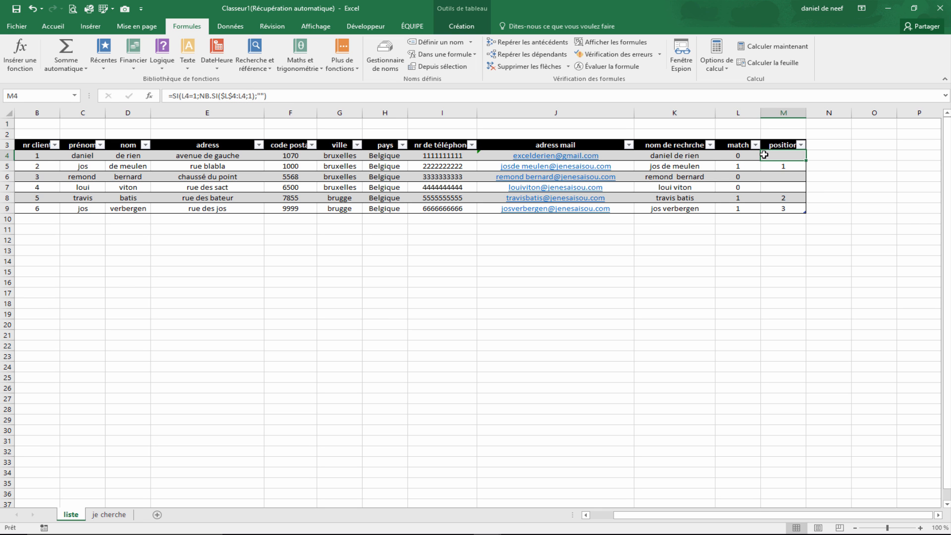
{"action": "left_click", "coordinate": [727, 155]}
{"action": "left_click", "coordinate": [735, 168]}
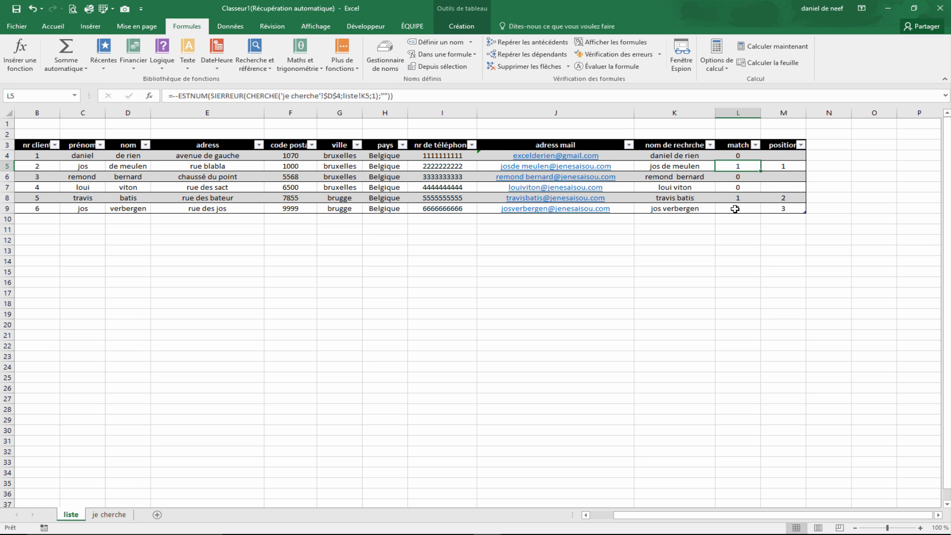
{"action": "left_click", "coordinate": [788, 198]}
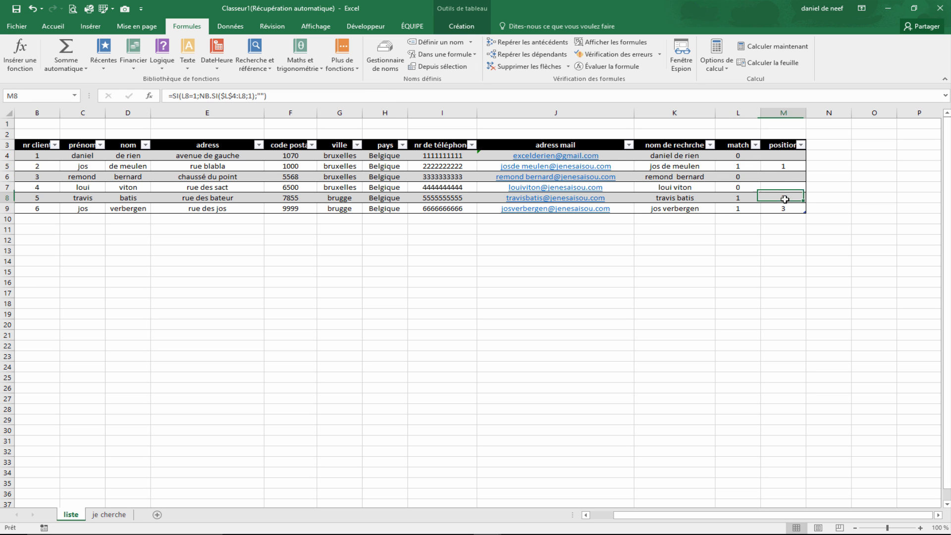
{"action": "left_click", "coordinate": [742, 165]}
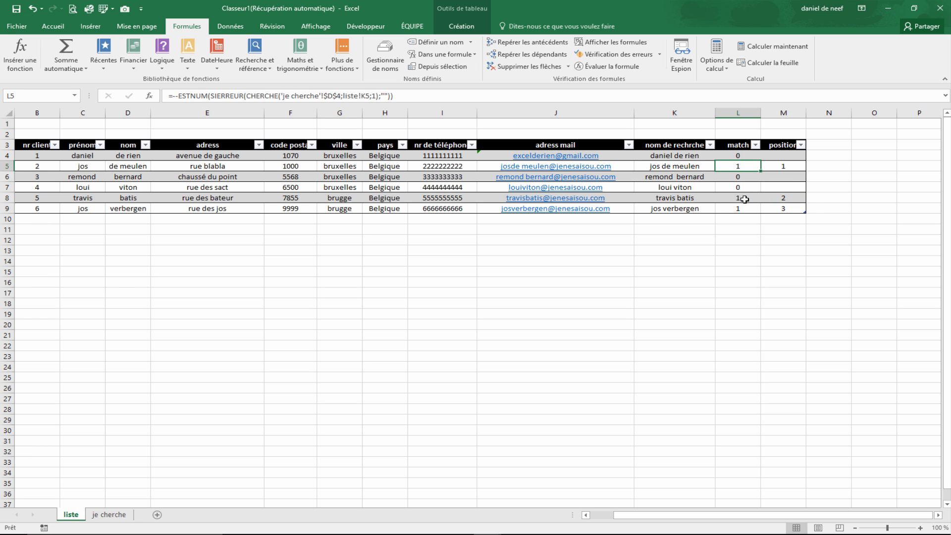
{"action": "left_click", "coordinate": [785, 211]}
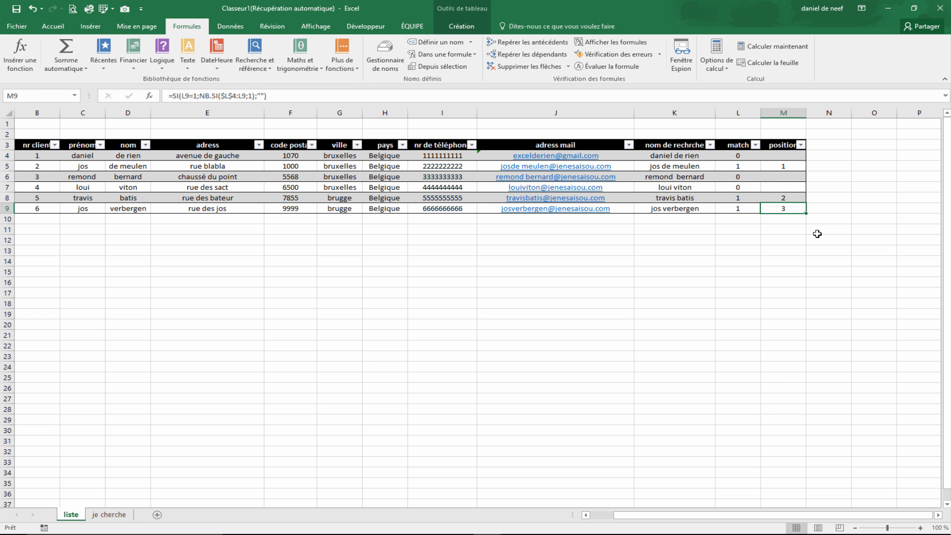
{"action": "left_click", "coordinate": [783, 170]}
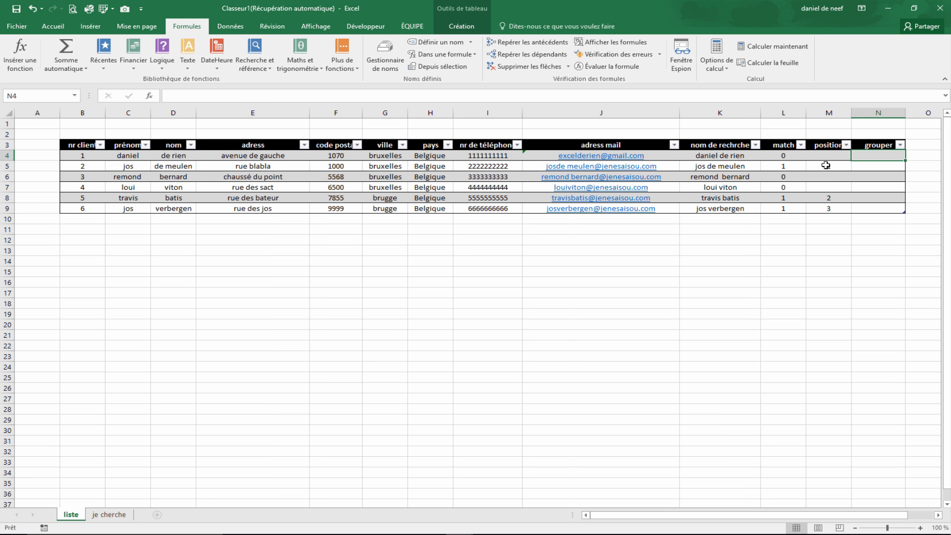
- Inspect the position, search name and empty grouper cells of the table rows
{"action": "left_click", "coordinate": [832, 206]}
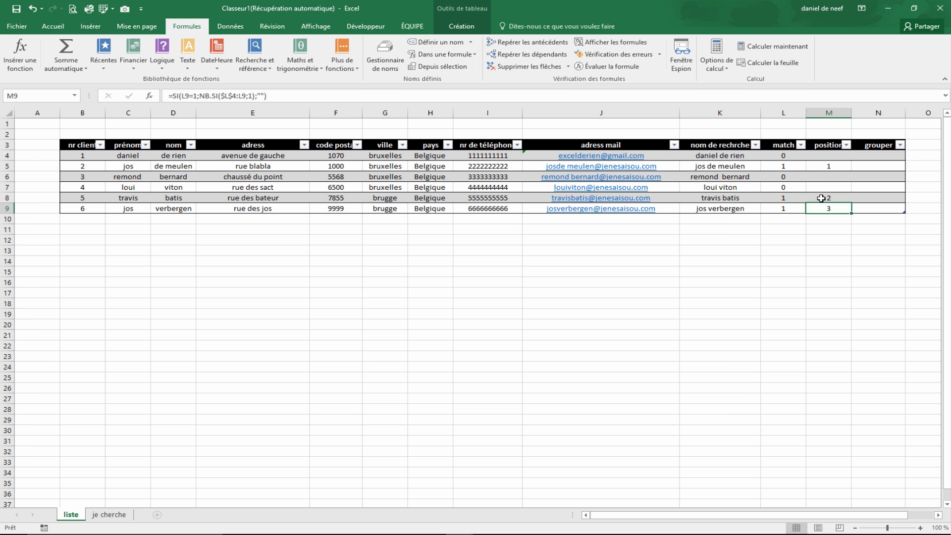
{"action": "left_click", "coordinate": [837, 169]}
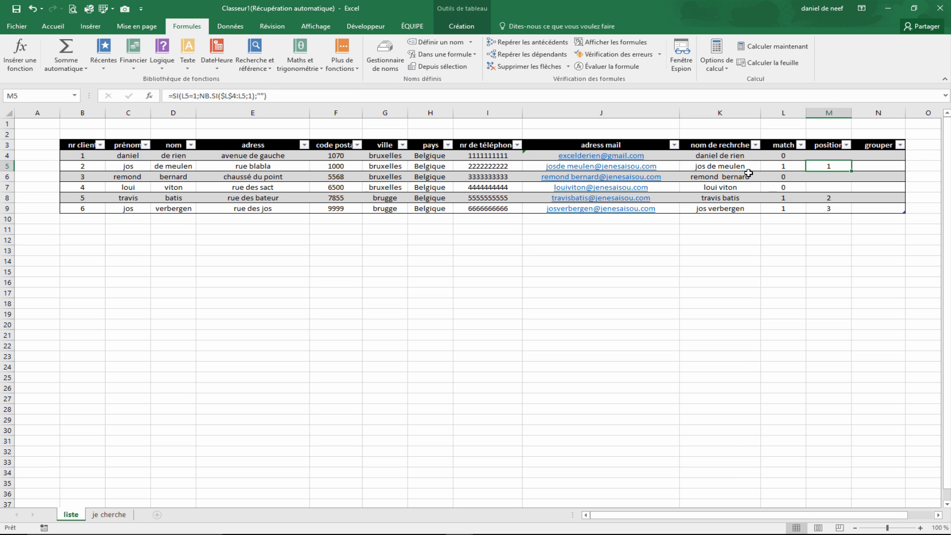
{"action": "left_click", "coordinate": [723, 169]}
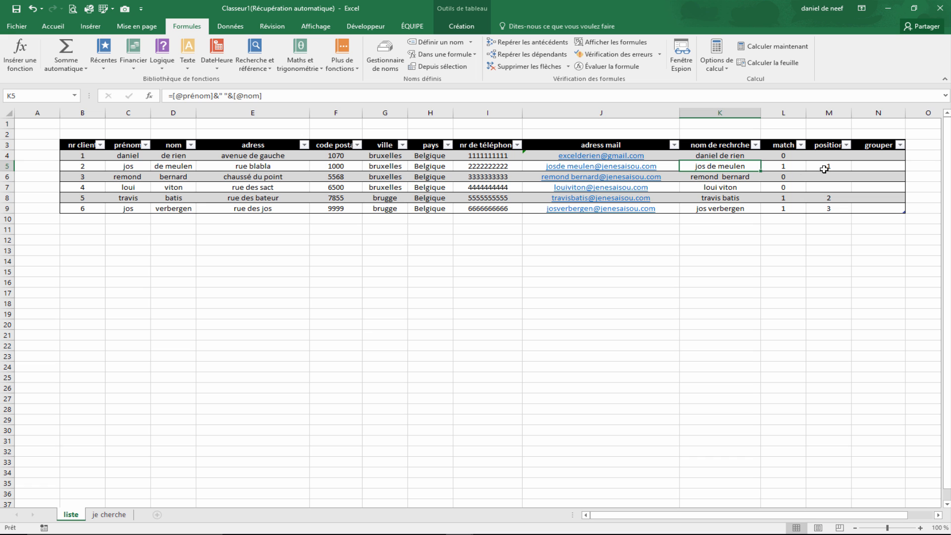
{"action": "left_click", "coordinate": [698, 206]}
{"action": "left_click", "coordinate": [869, 155]}
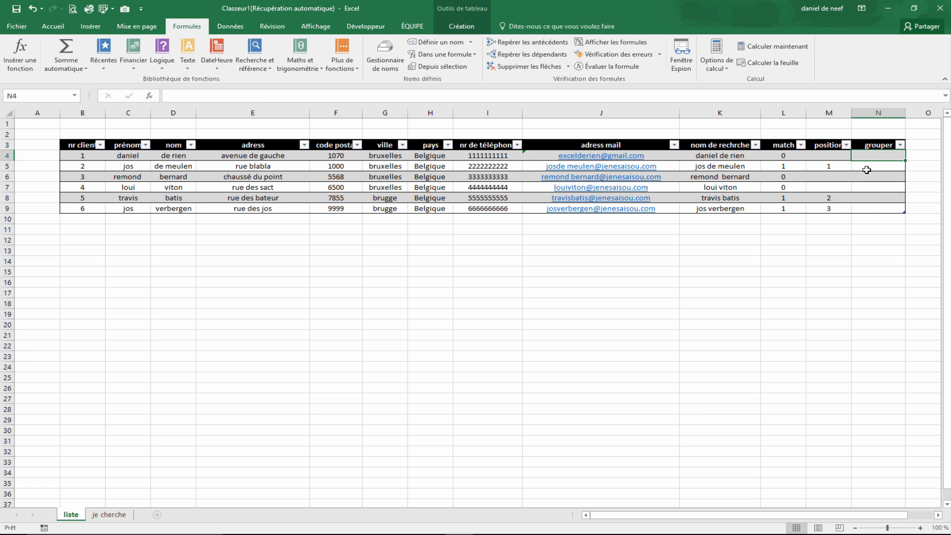
{"action": "left_click", "coordinate": [839, 166]}
{"action": "left_click", "coordinate": [721, 166]}
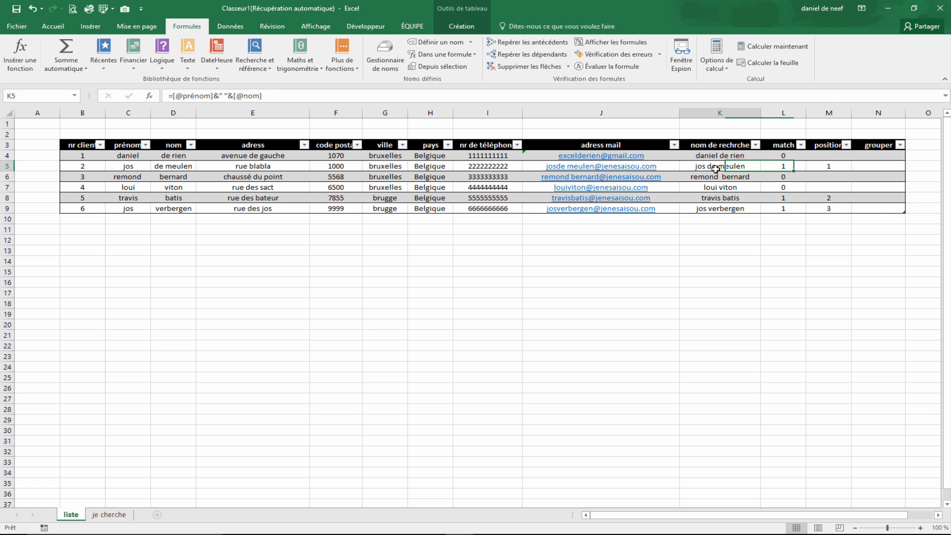
{"action": "left_click", "coordinate": [870, 157]}
{"action": "left_click", "coordinate": [867, 166]}
{"action": "left_click", "coordinate": [868, 177]}
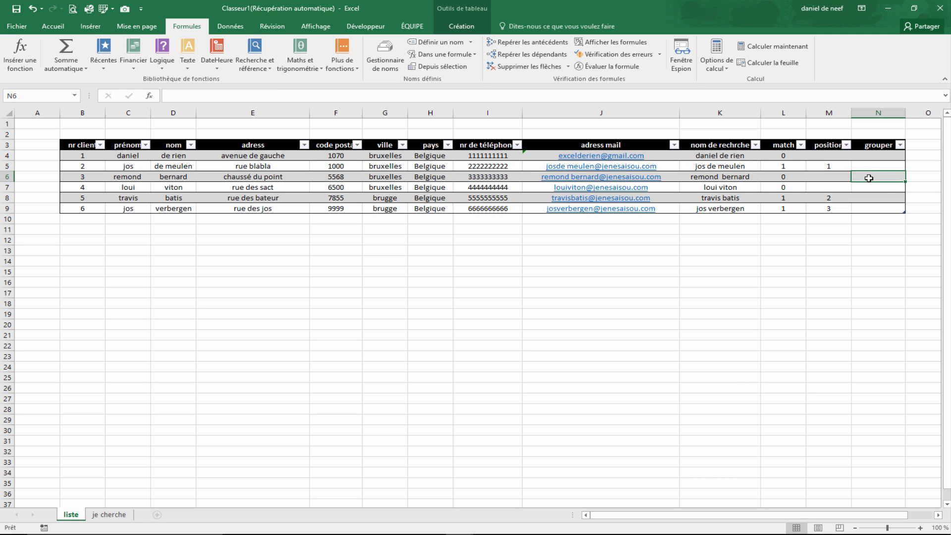
- In the first grouper cell, enter =INDEX(chercher;EQUIV(LIGNES($M$4:M4);[position];0)) to pull the matching search names
{"action": "left_click", "coordinate": [857, 156]}
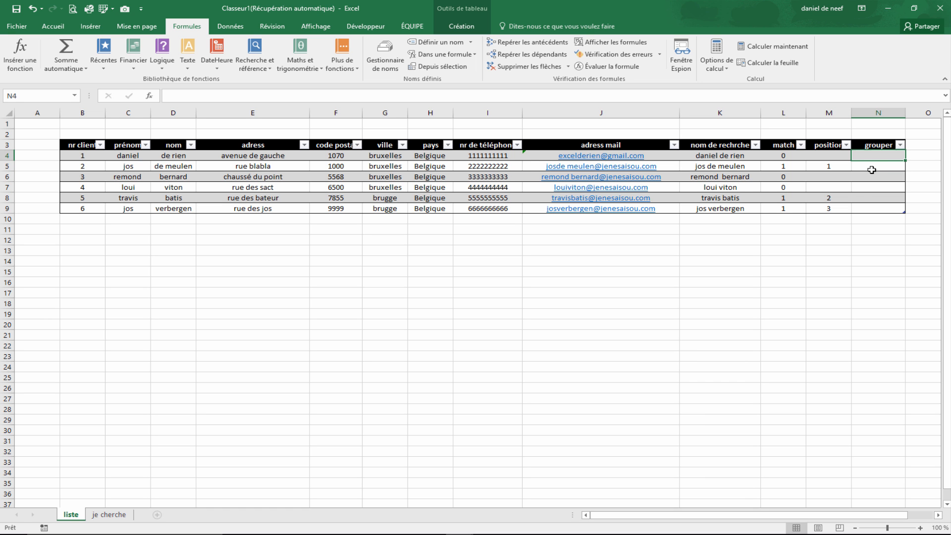
{"action": "type", "text": "="}
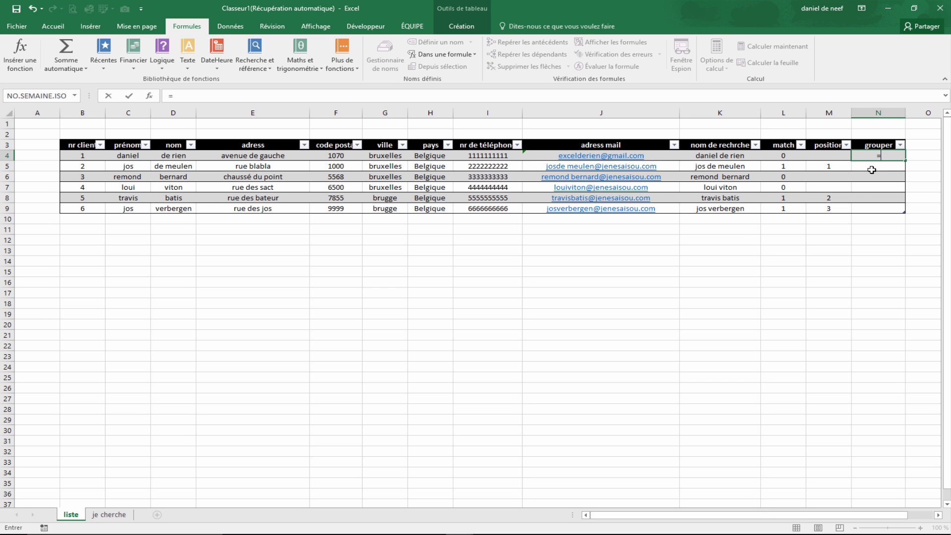
{"action": "type", "text": "ind"}
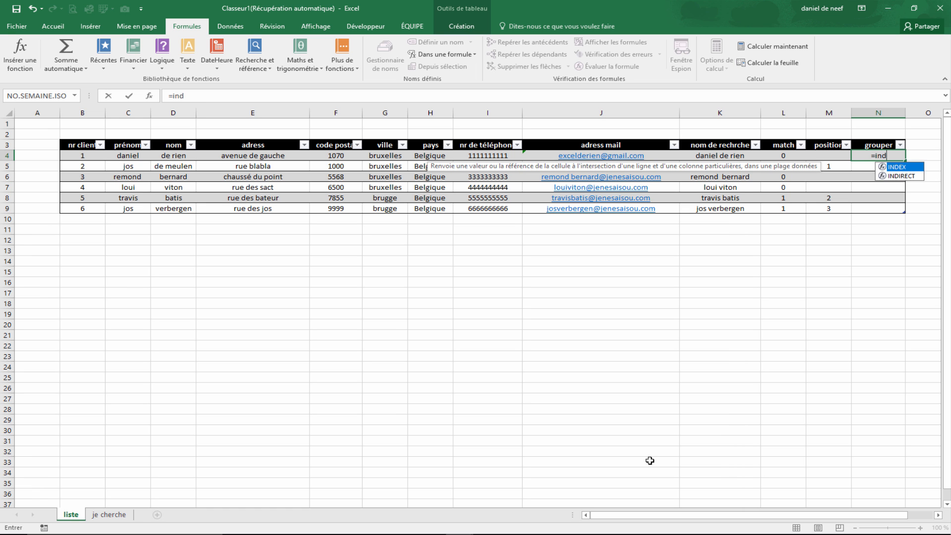
{"action": "key", "text": "Tab"}
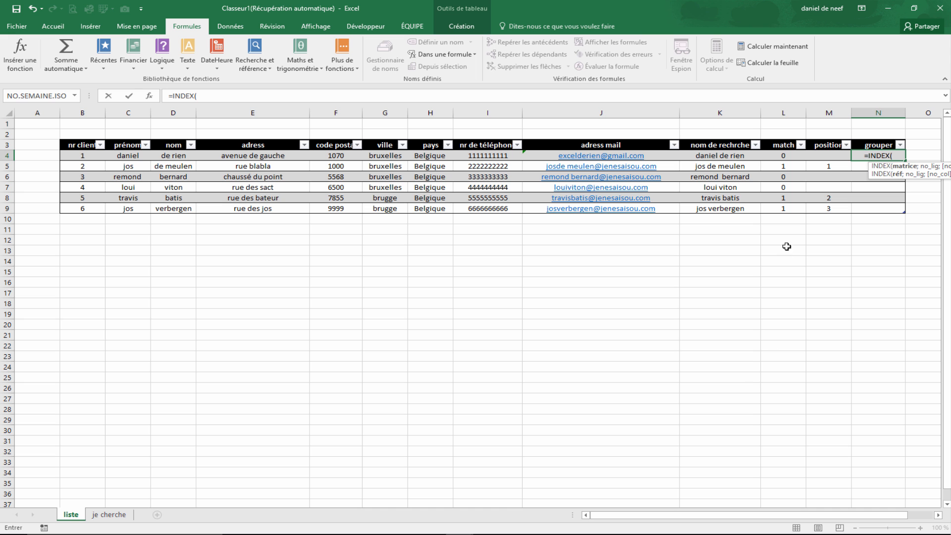
{"action": "left_click_drag", "start_coordinate": [727, 158], "coordinate": [727, 205]}
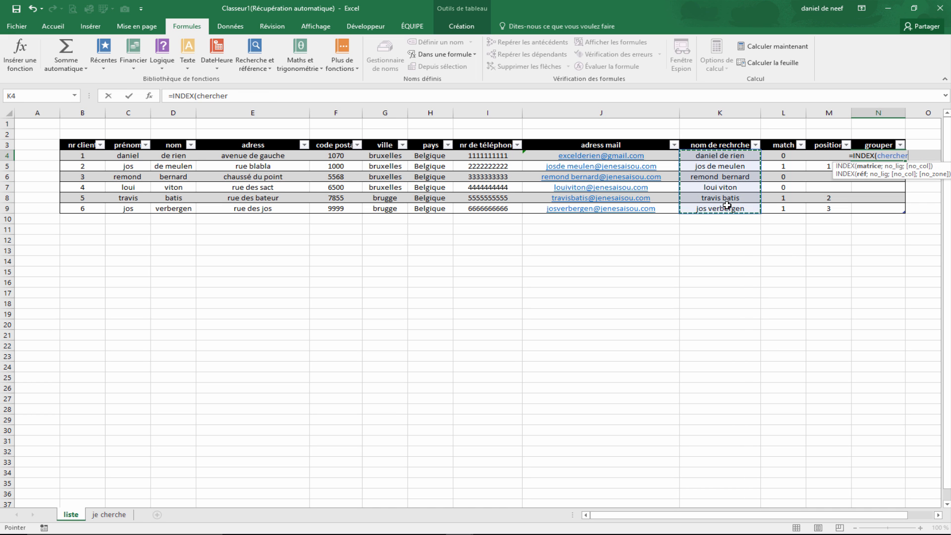
{"action": "type", "text": ";"}
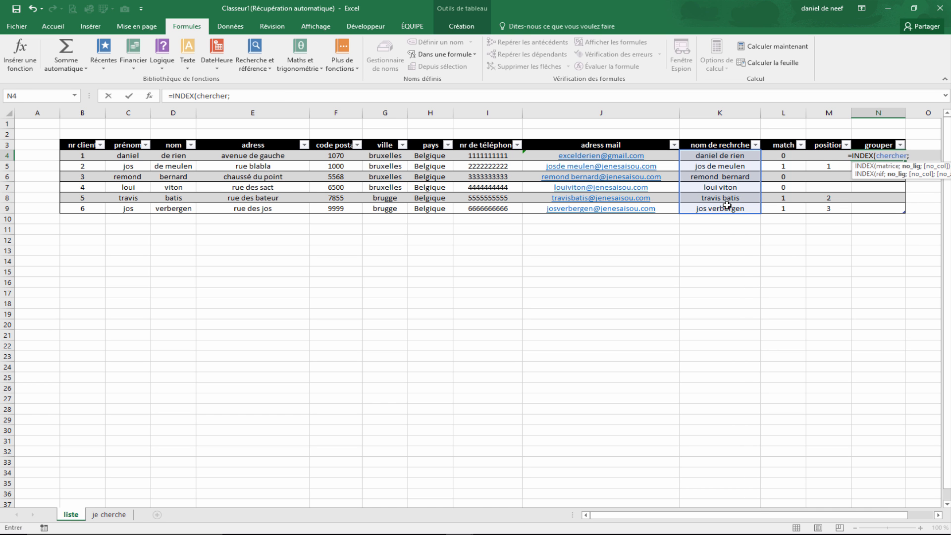
{"action": "type", "text": "EQUIV("}
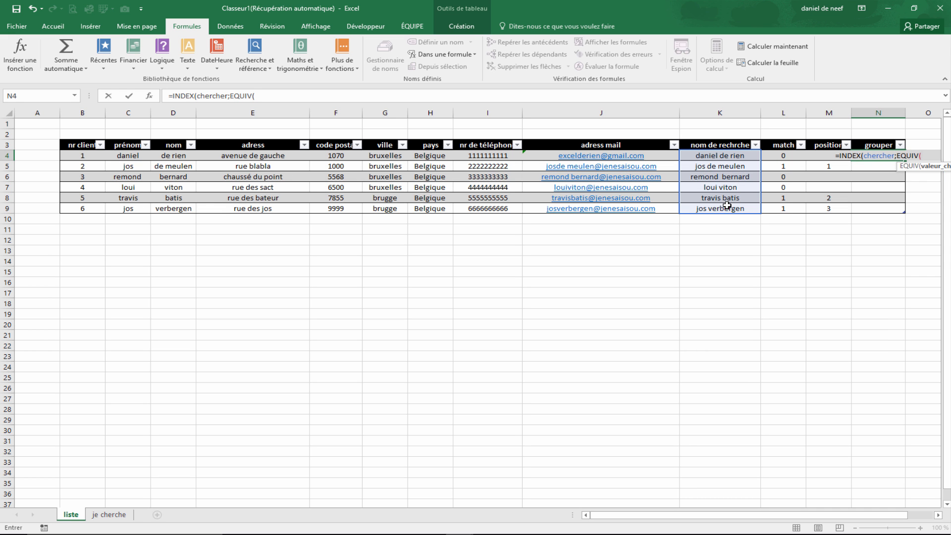
{"action": "type", "text": "li"}
{"action": "key", "text": "Down"}
{"action": "key", "text": "Down"}
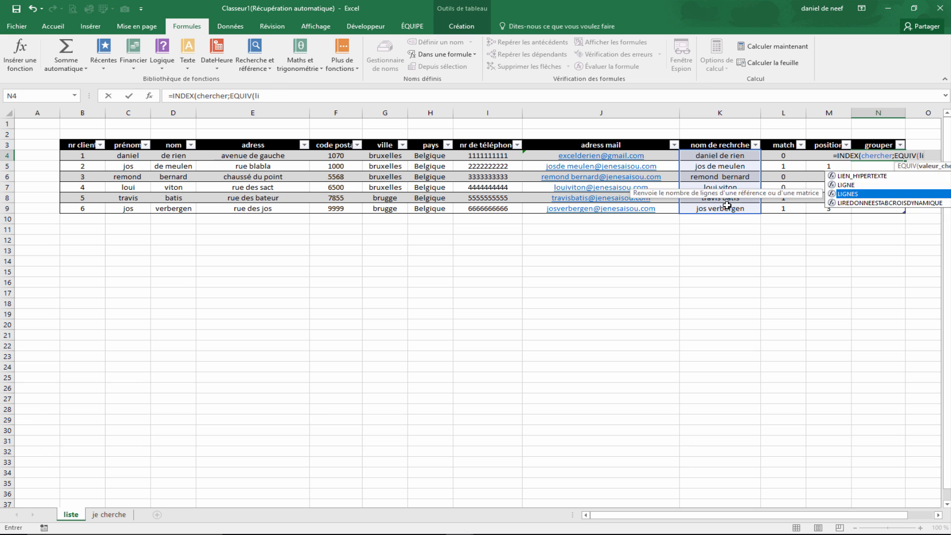
{"action": "key", "text": "Tab"}
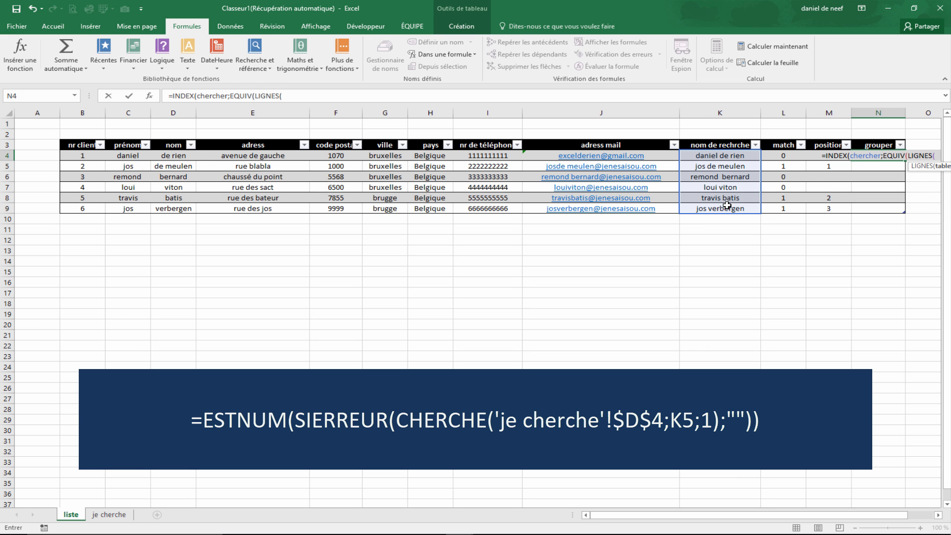
{"action": "type", "text": "$"}
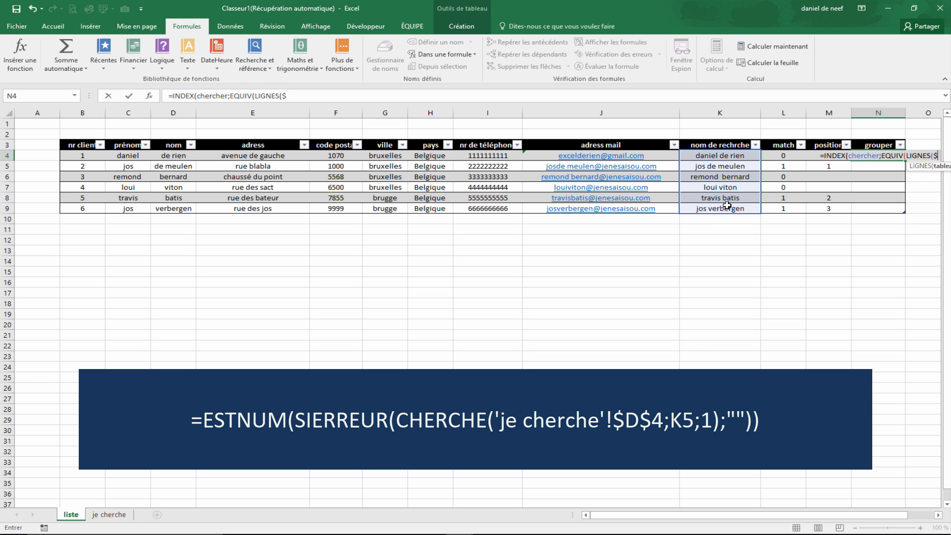
{"action": "type", "text": "m"}
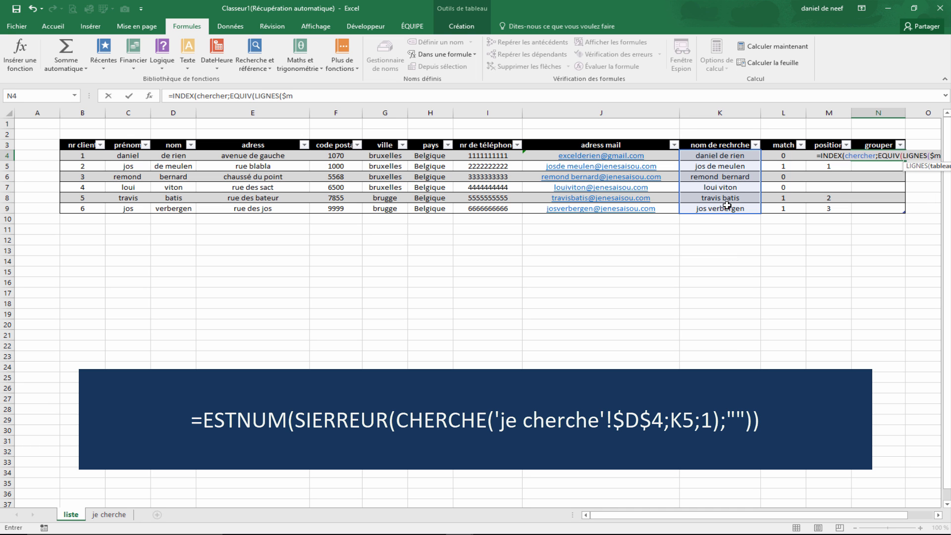
{"action": "type", "text": "$4"}
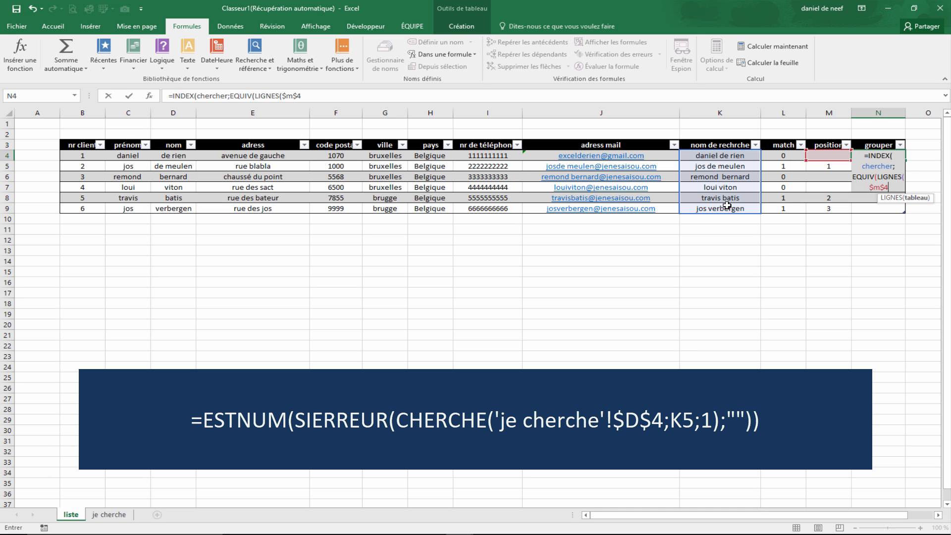
{"action": "type", "text": ":$"}
{"action": "key", "text": "BackSpace"}
{"action": "type", "text": "m4"}
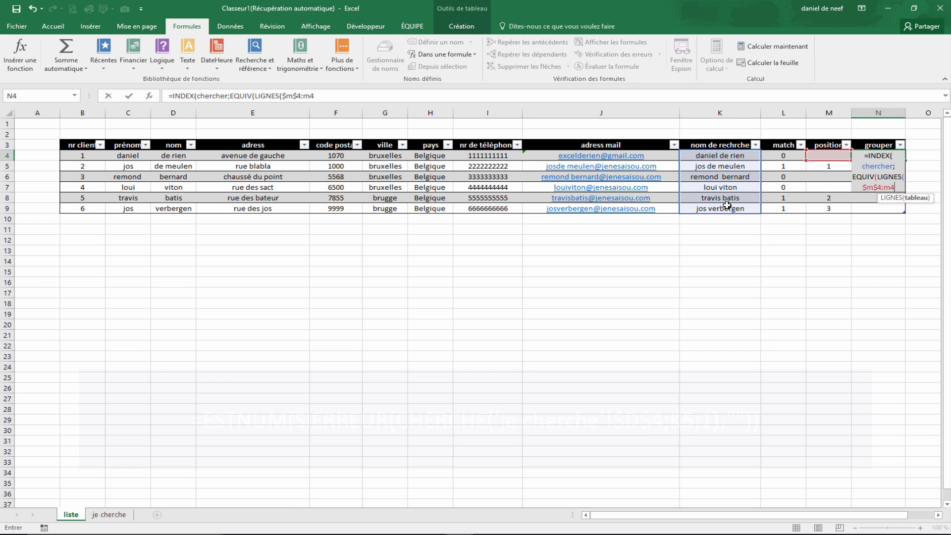
{"action": "type", "text": ");"}
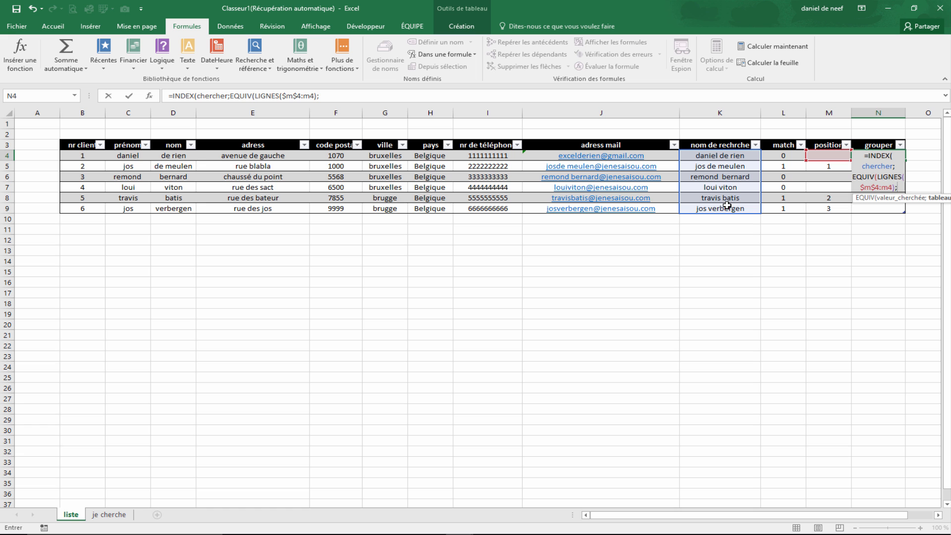
{"action": "left_click_drag", "start_coordinate": [828, 155], "coordinate": [820, 208]}
{"action": "type", "text": ";0))"}
{"action": "key", "text": "Return"}
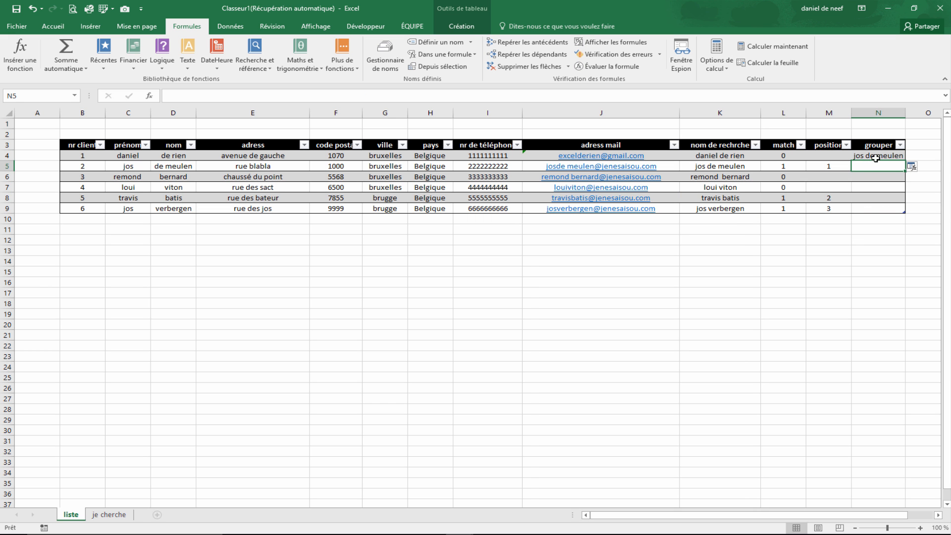
- Apply the grouper formula to the whole column and check the filled cells
{"action": "left_click", "coordinate": [912, 169]}
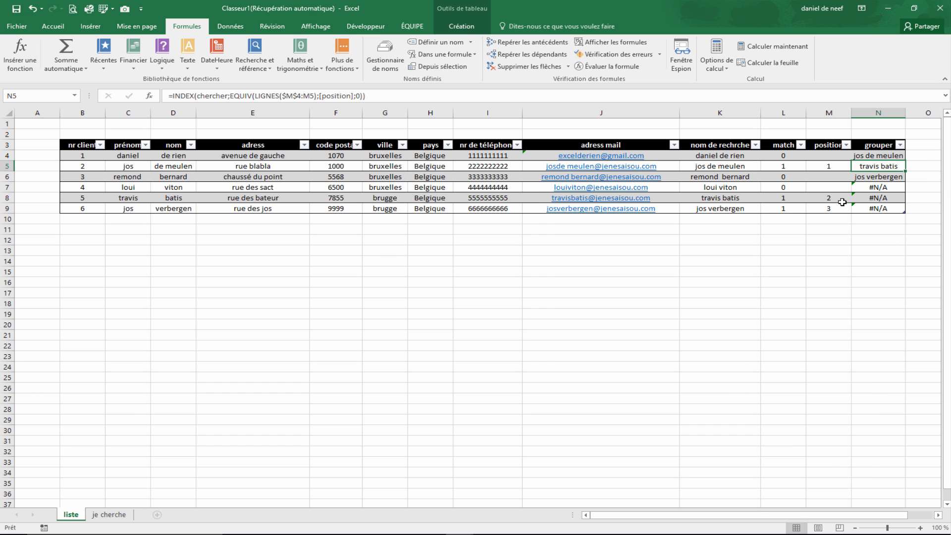
{"action": "left_click", "coordinate": [889, 190]}
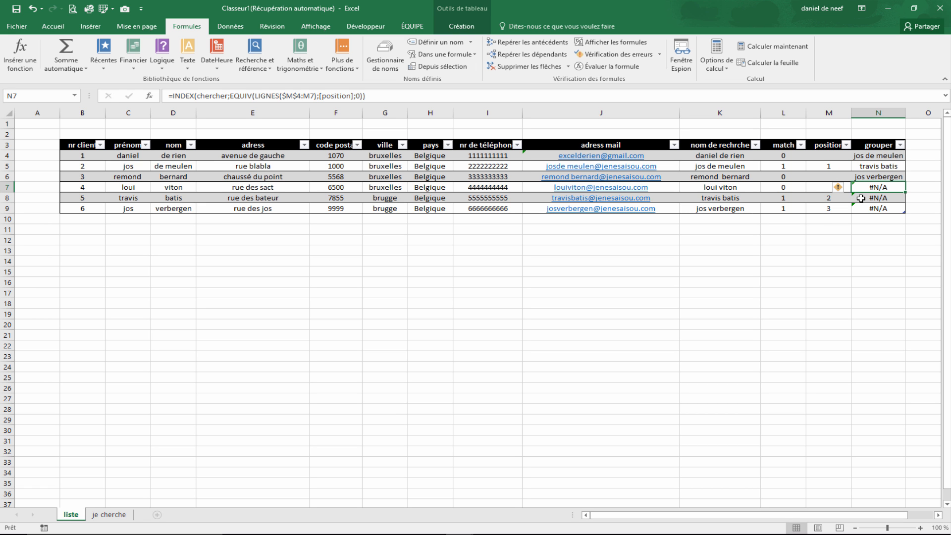
{"action": "left_click", "coordinate": [878, 157]}
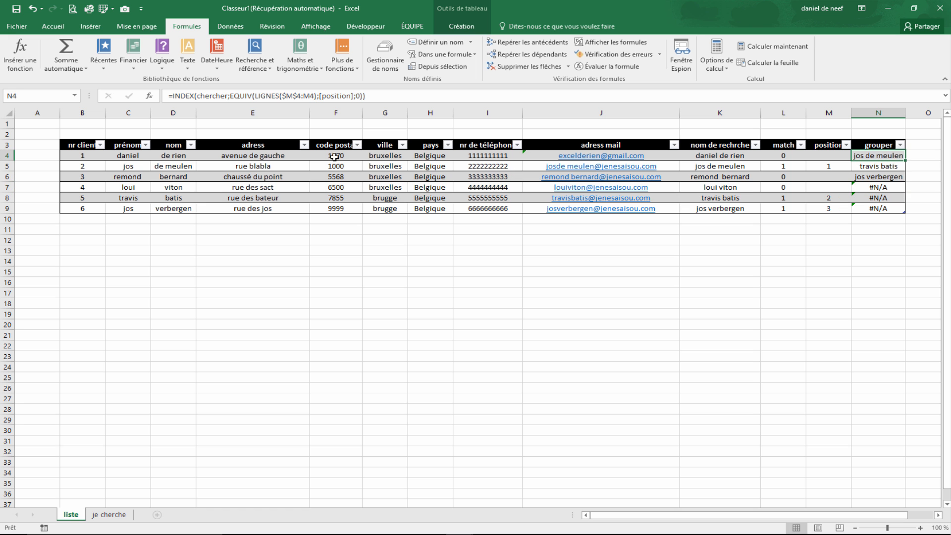
- Wrap the first grouper formula in SIERREUR with an empty string "" as the error result
{"action": "left_click", "coordinate": [174, 96]}
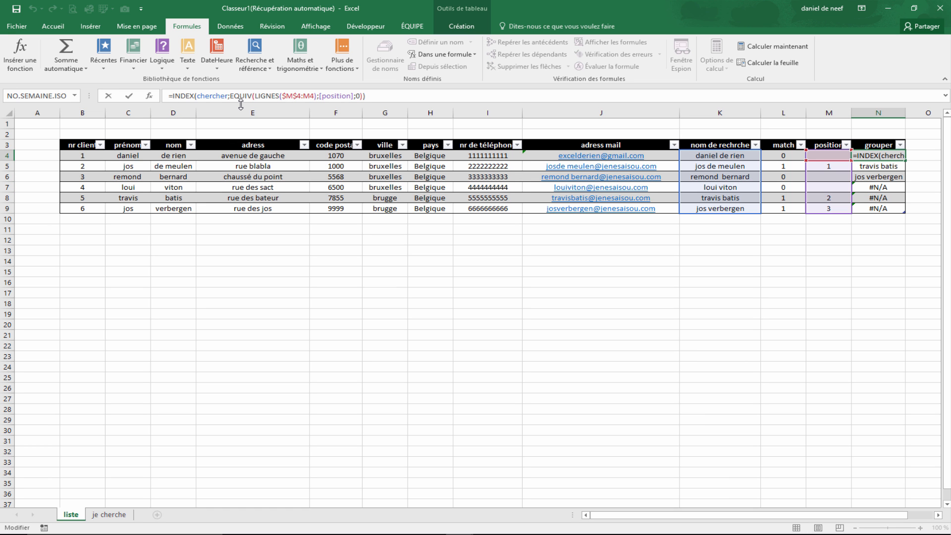
{"action": "type", "text": "si"}
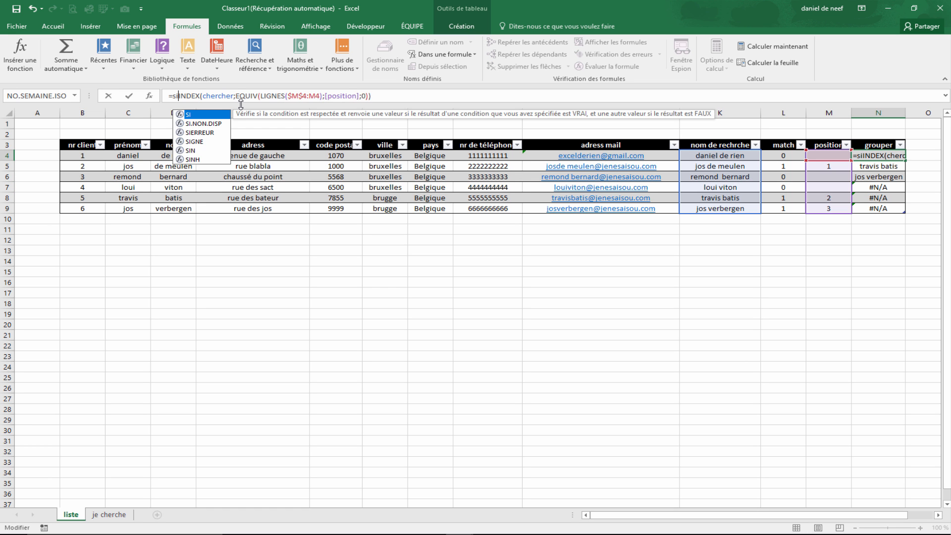
{"action": "key", "text": "Down"}
{"action": "key", "text": "Down"}
{"action": "key", "text": "Tab"}
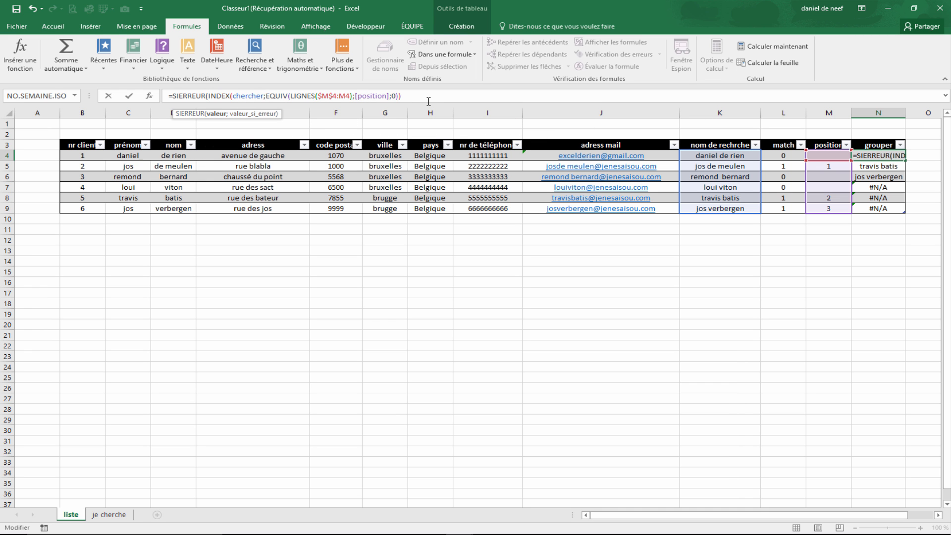
{"action": "type", "text": ";\"\"\")"}
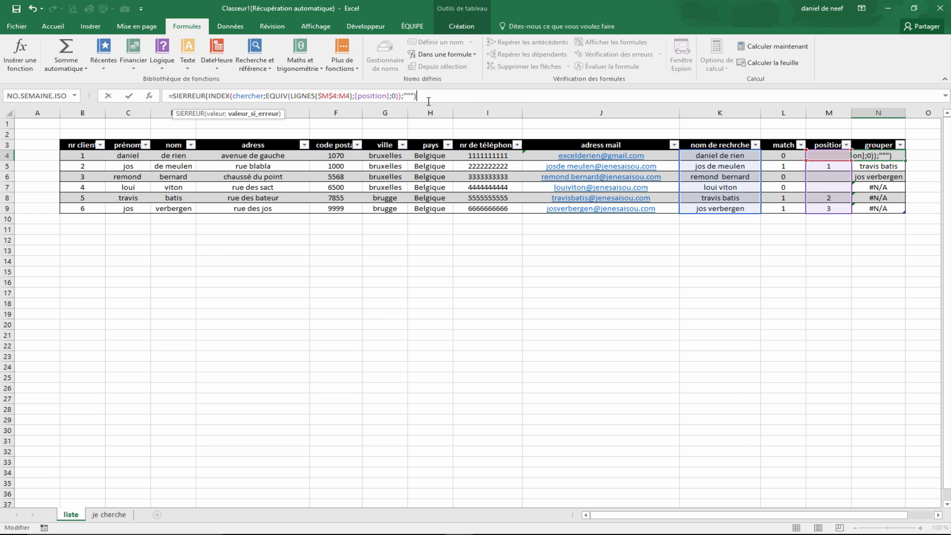
{"action": "type", "text": ")"}
{"action": "key", "text": "Return"}
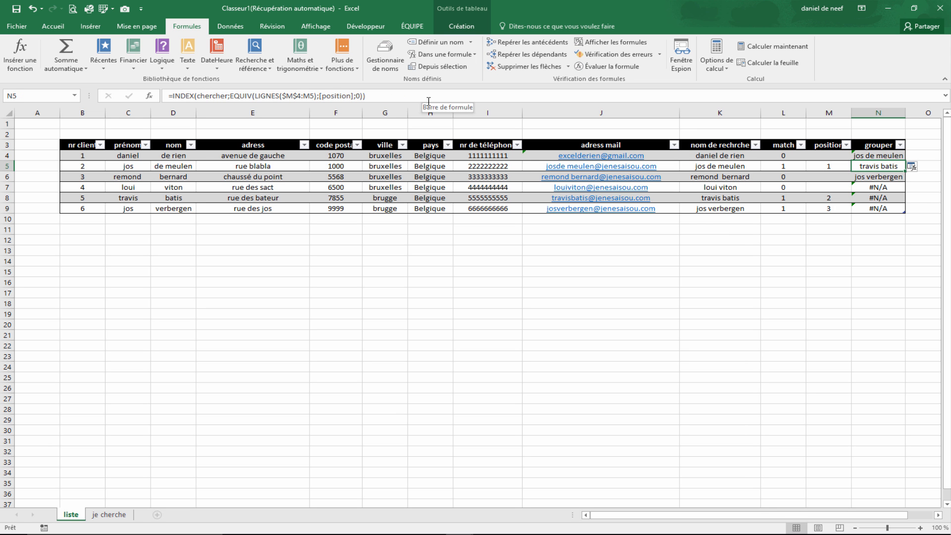
- Apply the SIERREUR grouper formula to every cell of the grouper column
{"action": "left_click", "coordinate": [926, 169]}
{"action": "left_click", "coordinate": [914, 167]}
{"action": "left_click", "coordinate": [917, 180]}
- Examine the position and grouper formulas cell by cell across the table rows
{"action": "left_click", "coordinate": [789, 238]}
{"action": "left_click", "coordinate": [825, 155]}
{"action": "left_click", "coordinate": [825, 175]}
{"action": "left_click", "coordinate": [748, 345]}
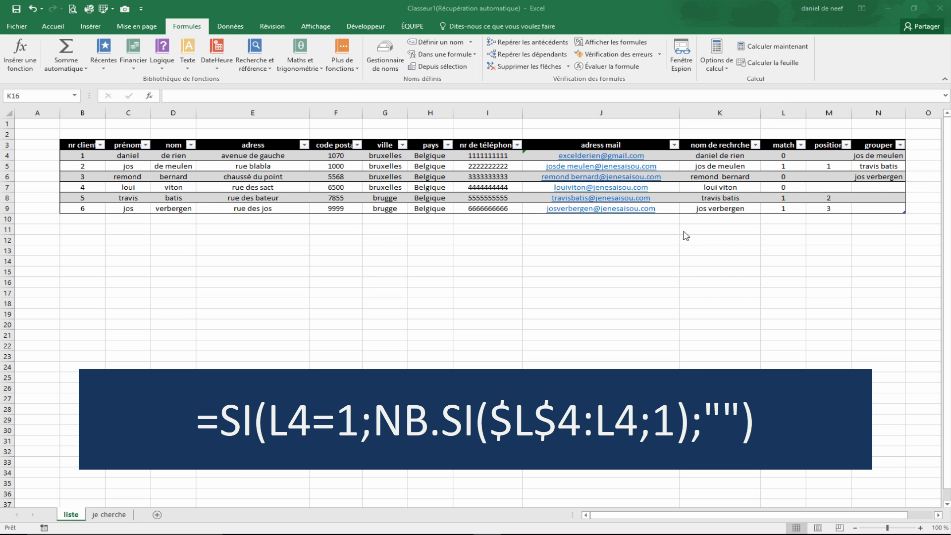
{"action": "left_click", "coordinate": [822, 281]}
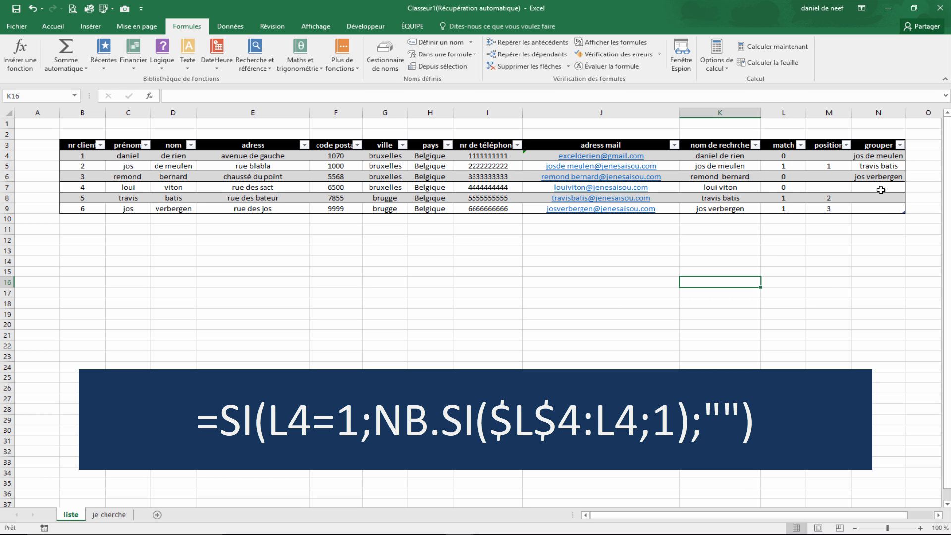
{"action": "left_click_drag", "start_coordinate": [892, 156], "coordinate": [863, 225]}
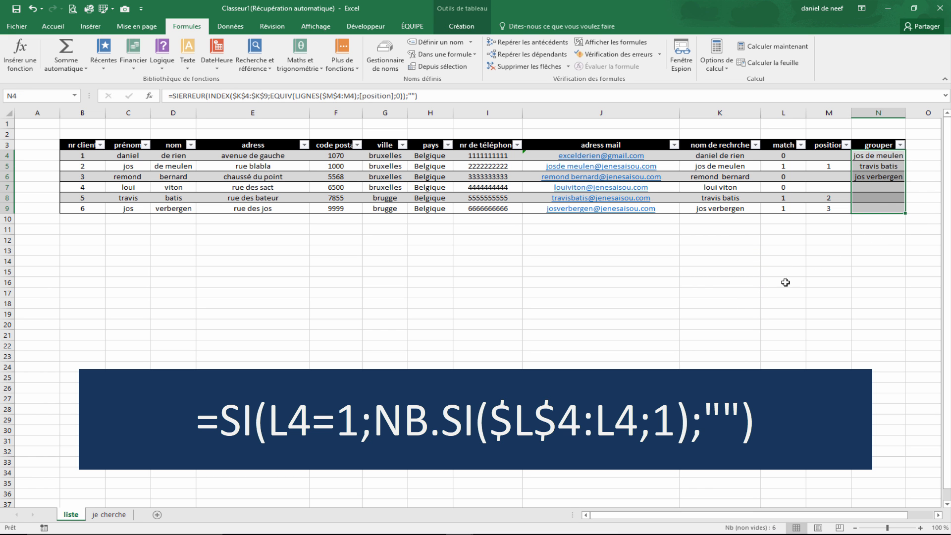
{"action": "left_click_drag", "start_coordinate": [828, 156], "coordinate": [837, 166]}
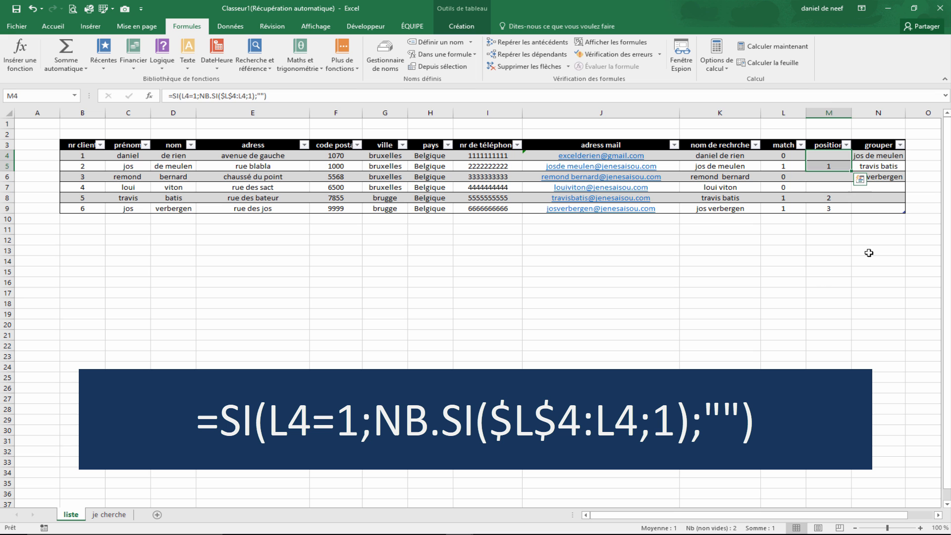
{"action": "left_click", "coordinate": [713, 313]}
{"action": "left_click_drag", "start_coordinate": [832, 156], "coordinate": [832, 211]}
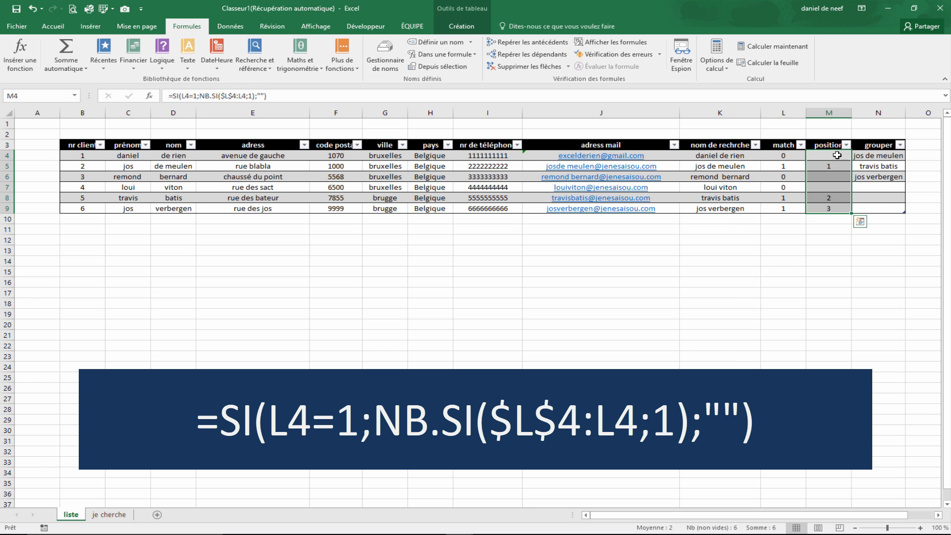
{"action": "left_click", "coordinate": [818, 210]}
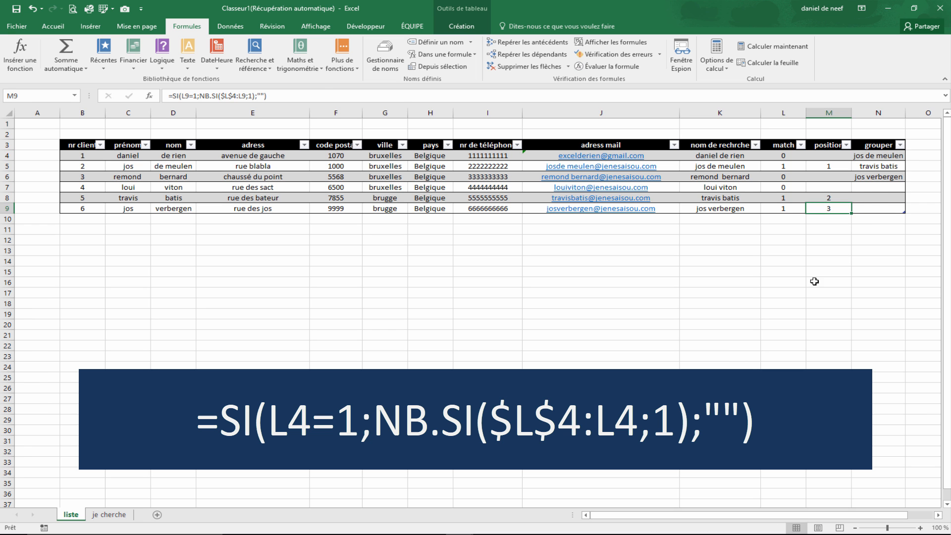
{"action": "left_click", "coordinate": [882, 158]}
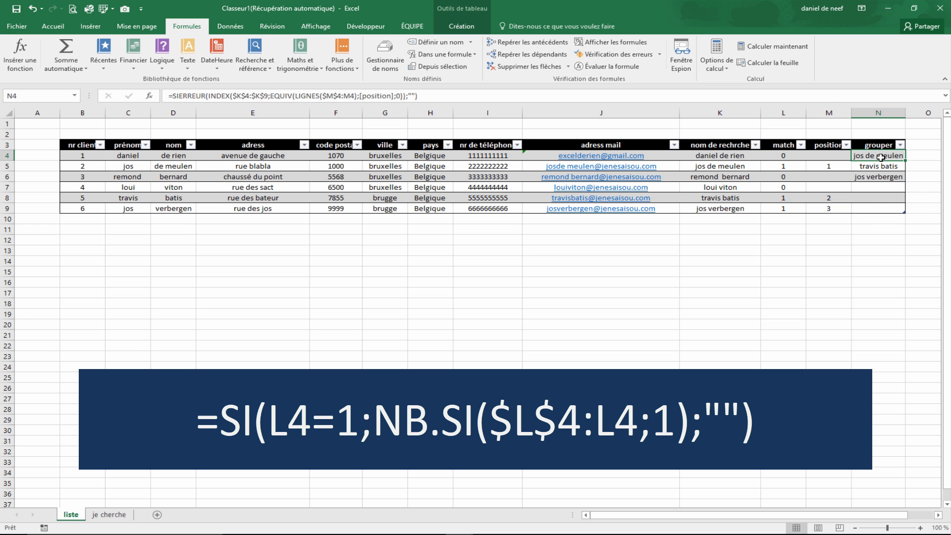
{"action": "left_click", "coordinate": [875, 167]}
{"action": "left_click", "coordinate": [878, 179]}
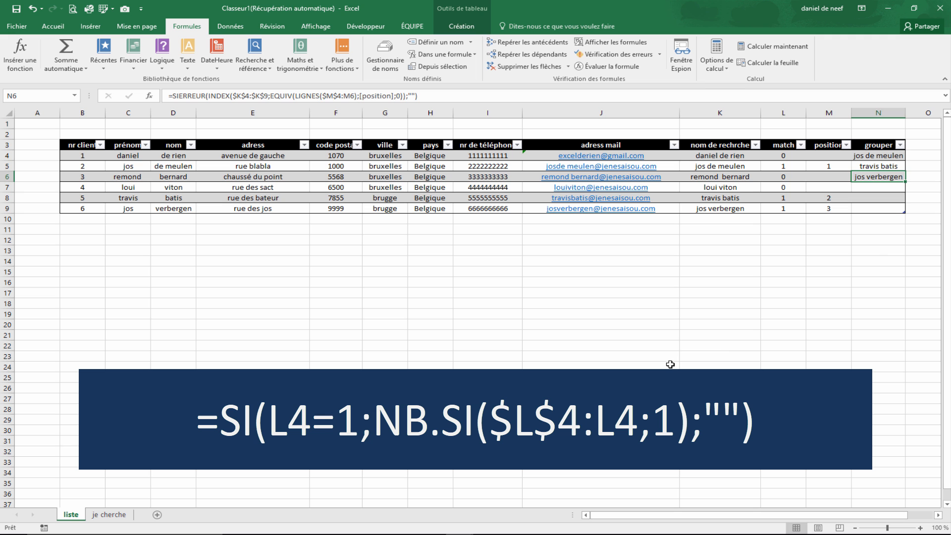
- Enter the formula =$N$4:INDEX($N$4:$N$9;MAX($M$4:$M$9);1) in cell L19
{"action": "left_click", "coordinate": [783, 314]}
{"action": "type", "text": "=n4"}
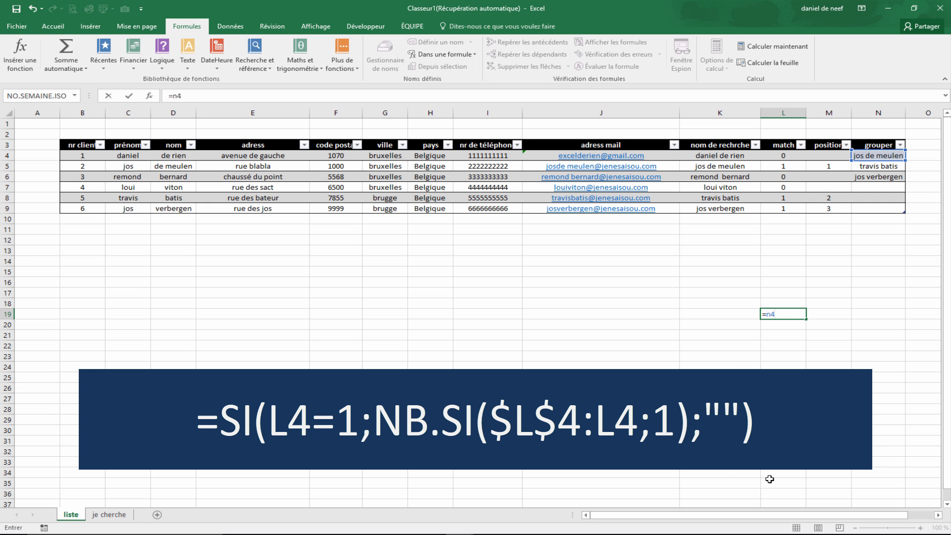
{"action": "key", "text": "F4"}
{"action": "type", "text": "INDEX("}
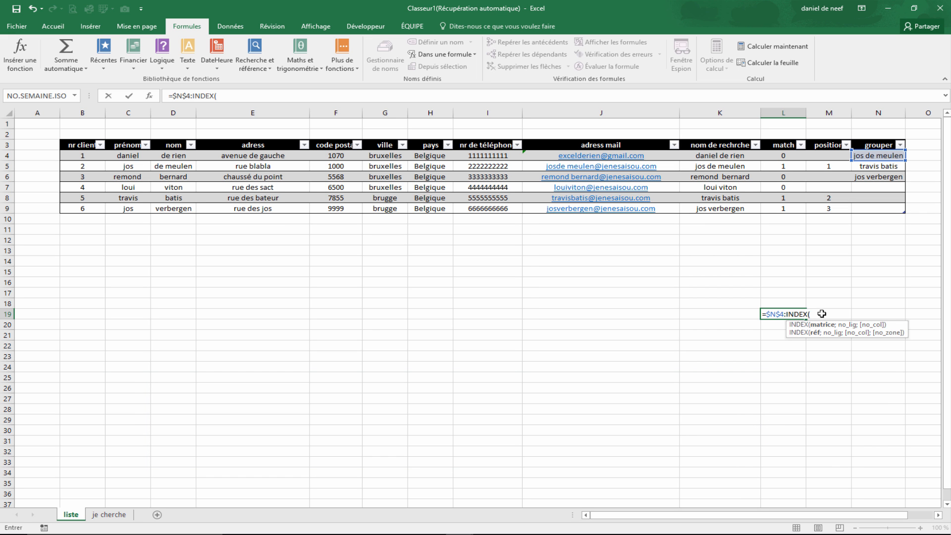
{"action": "type", "text": "n4:n"}
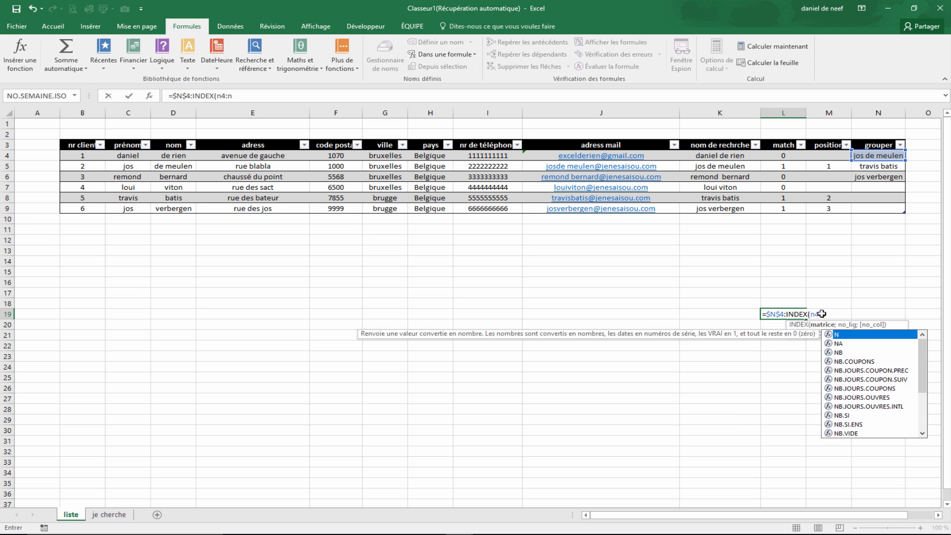
{"action": "key", "text": "BackSpace"}
{"action": "type", "text": "$N$9"}
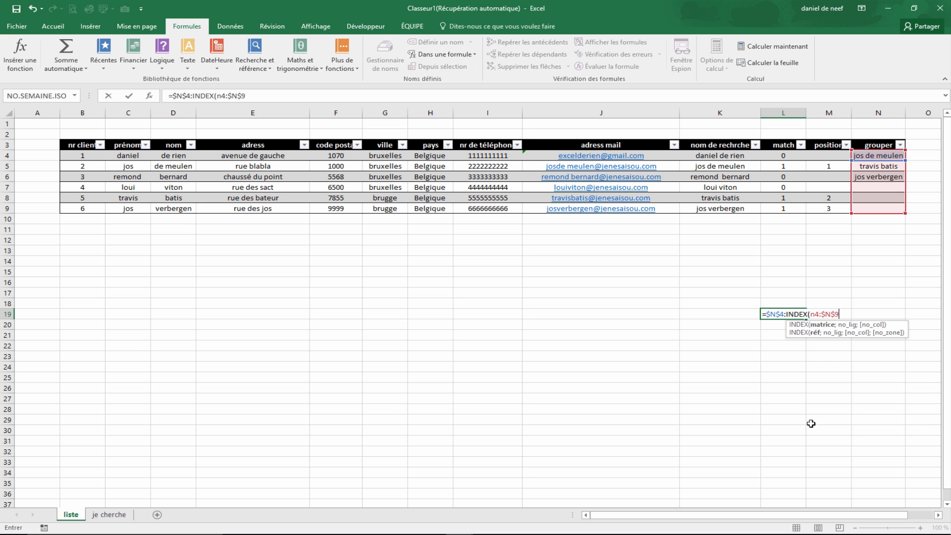
{"action": "key", "text": "F4"}
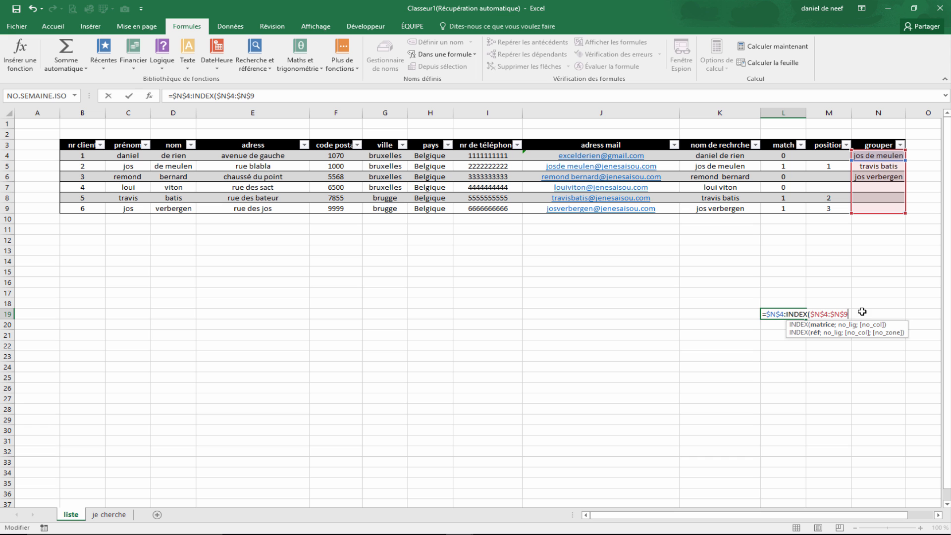
{"action": "type", "text": ";"}
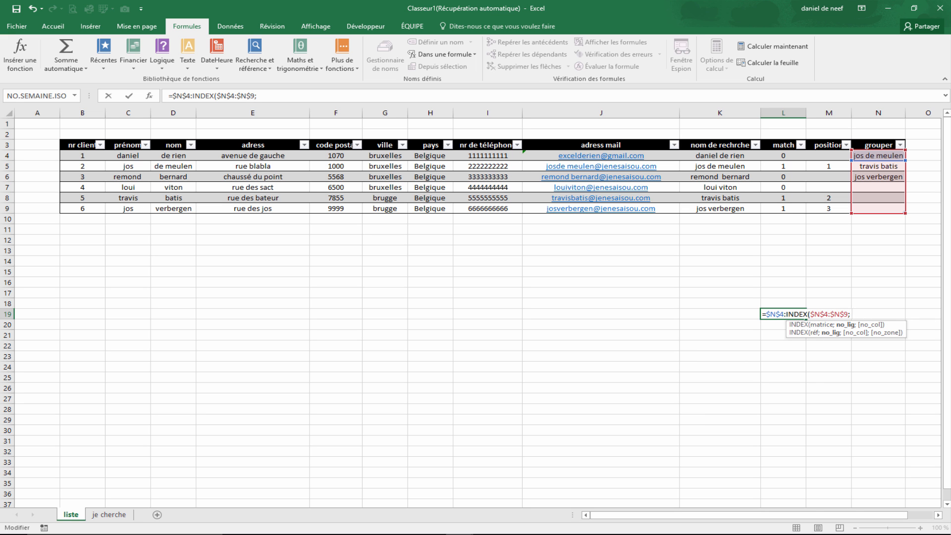
{"action": "type", "text": "max("}
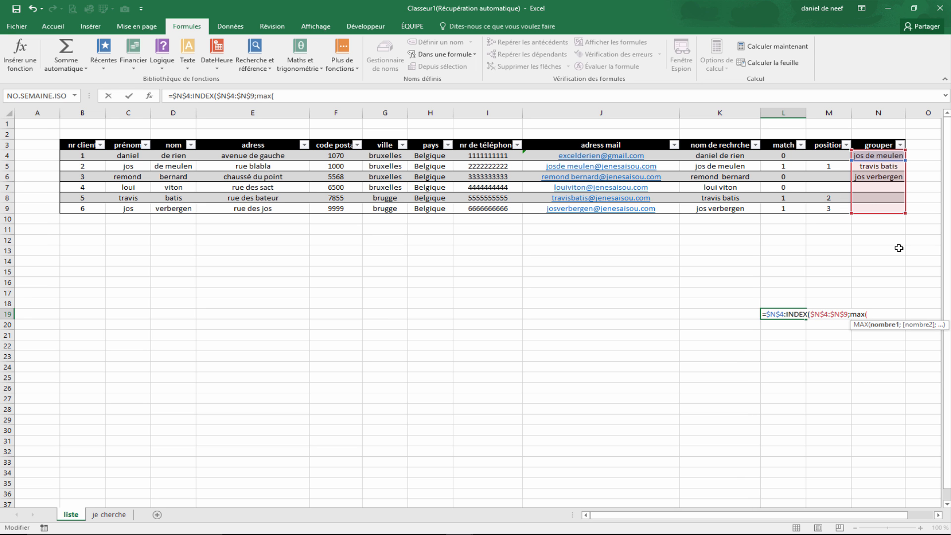
{"action": "type", "text": "m4:m9"}
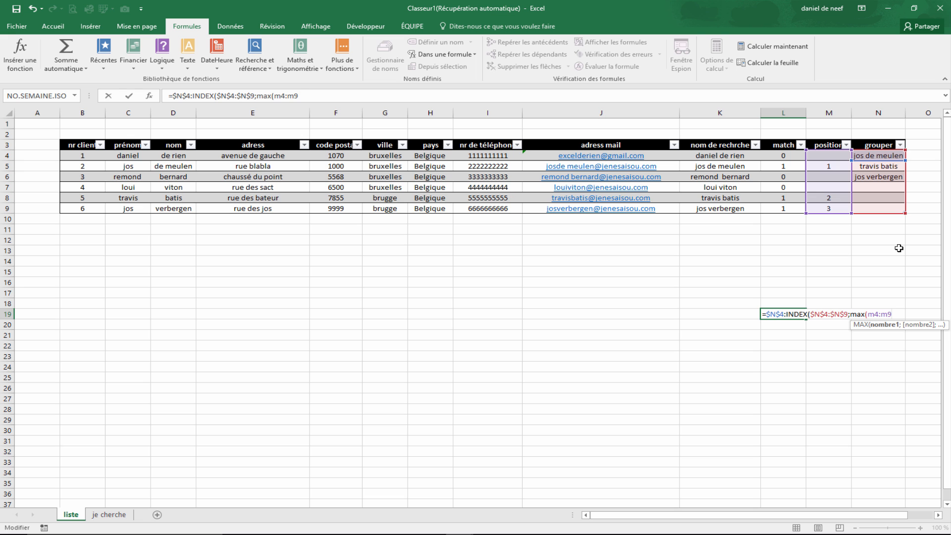
{"action": "key", "text": "F4"}
{"action": "left_click", "coordinate": [874, 314]}
{"action": "key", "text": "F4"}
{"action": "type", "text": ");1"}
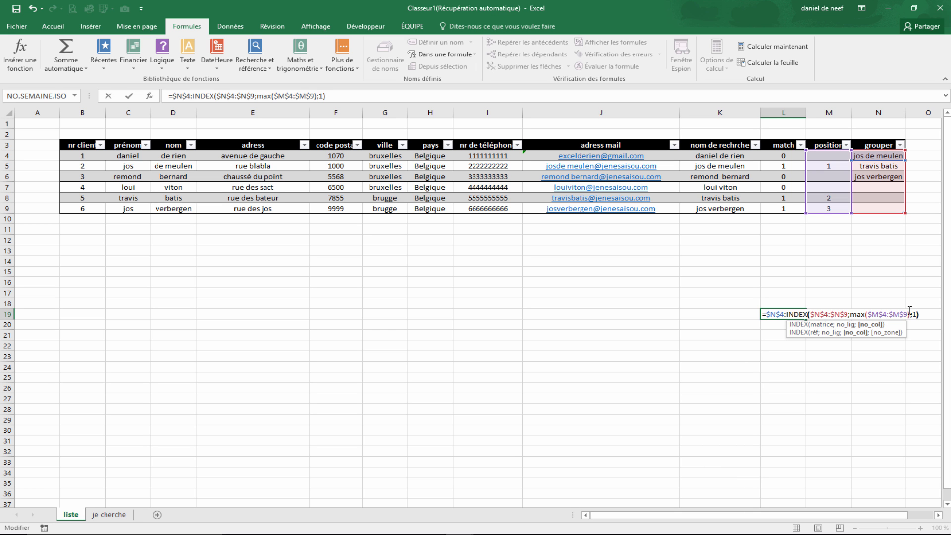
{"action": "key", "text": "Return"}
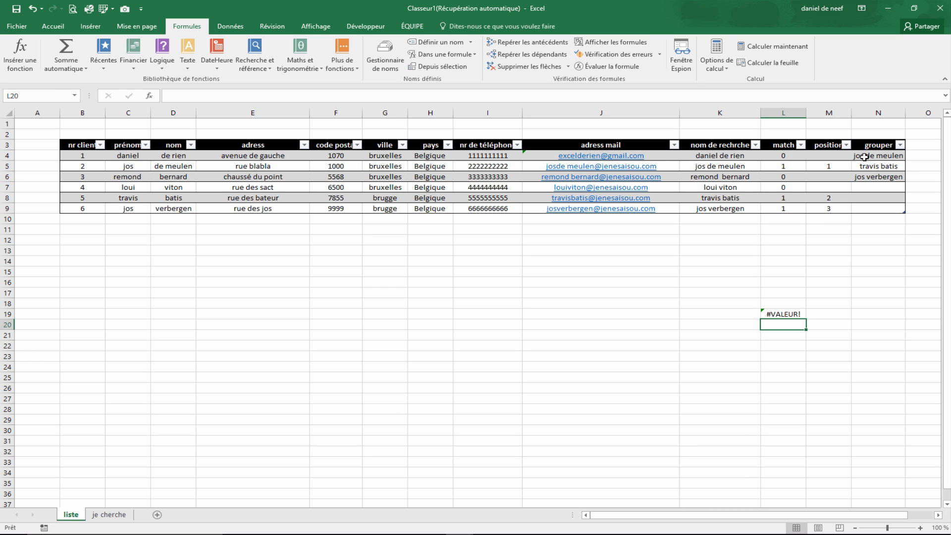
- Copy L19's formula text and redefine the chercher name to refer to =$N$4:INDEX($N$4:$N$9;MAX($M$4:$M$9);1)
{"action": "left_click", "coordinate": [675, 471]}
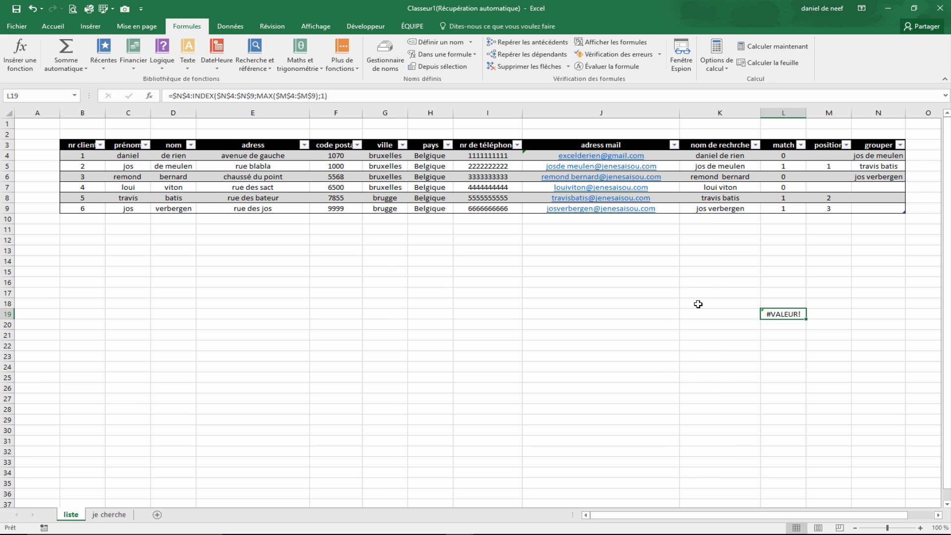
{"action": "left_click", "coordinate": [706, 389]}
{"action": "left_click", "coordinate": [783, 314]}
{"action": "left_click_drag", "start_coordinate": [329, 96], "coordinate": [166, 98]}
{"action": "key", "text": "ctrl+c"}
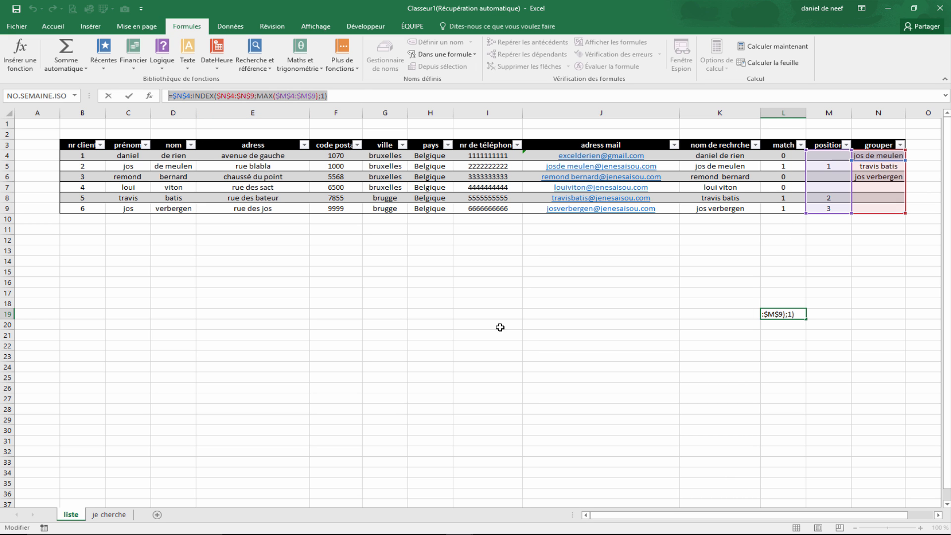
{"action": "key", "text": "Escape"}
{"action": "left_click", "coordinate": [385, 55]}
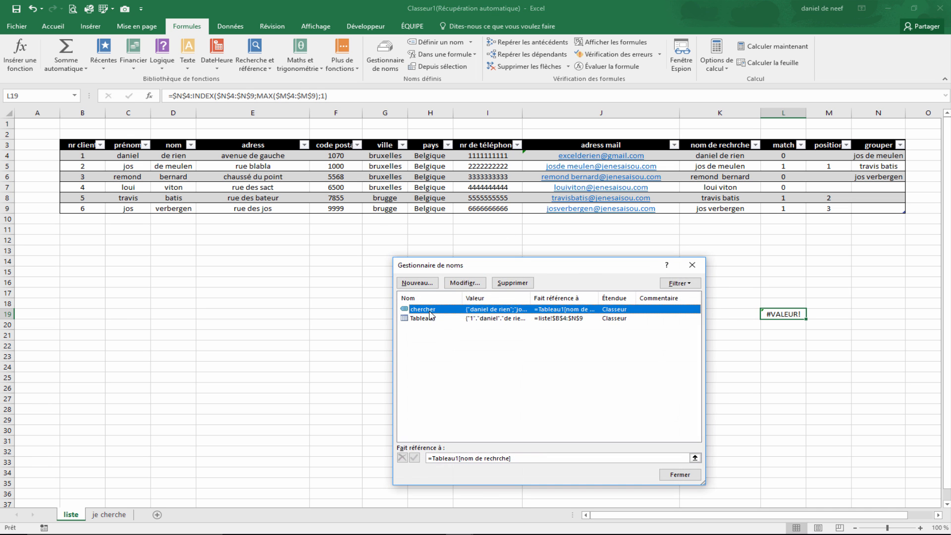
{"action": "double_click", "coordinate": [446, 309]}
{"action": "left_click", "coordinate": [624, 409]}
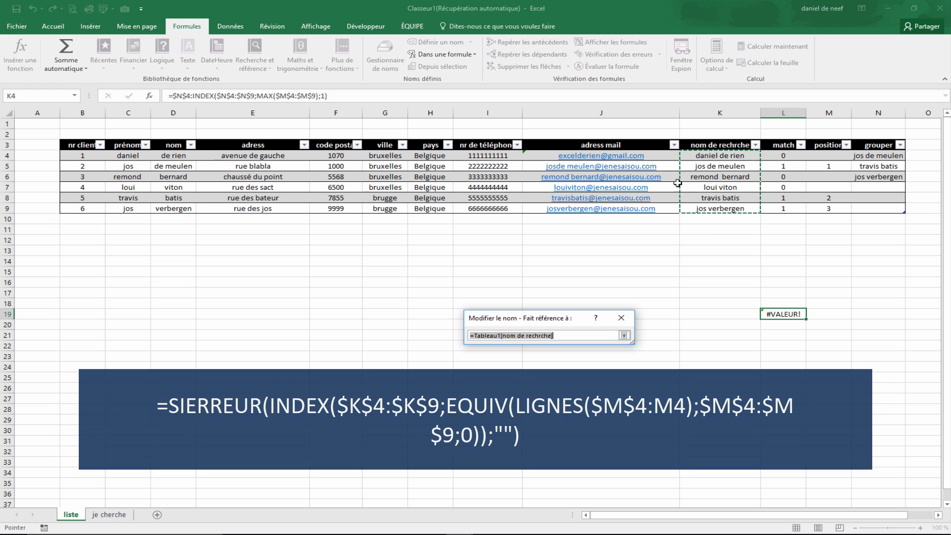
{"action": "key", "text": "ctrl+v"}
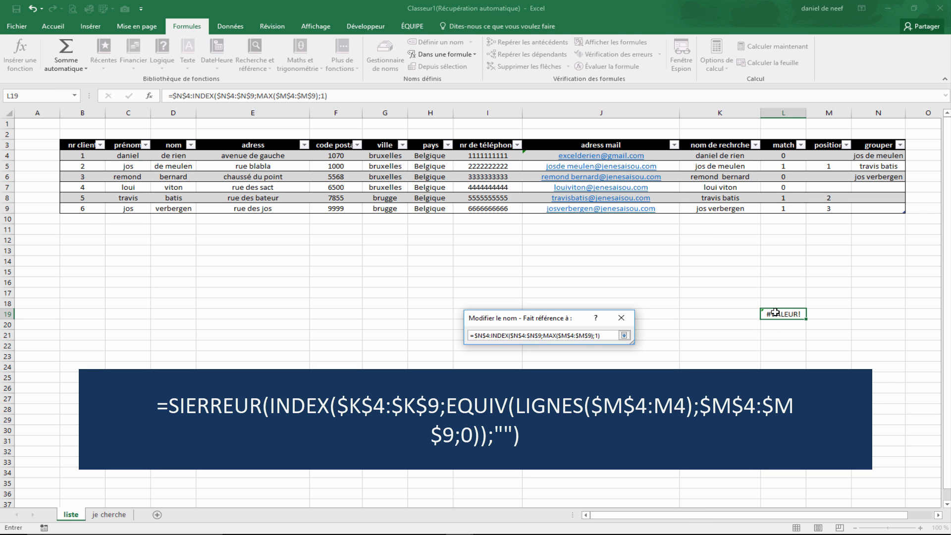
{"action": "key", "text": "Return"}
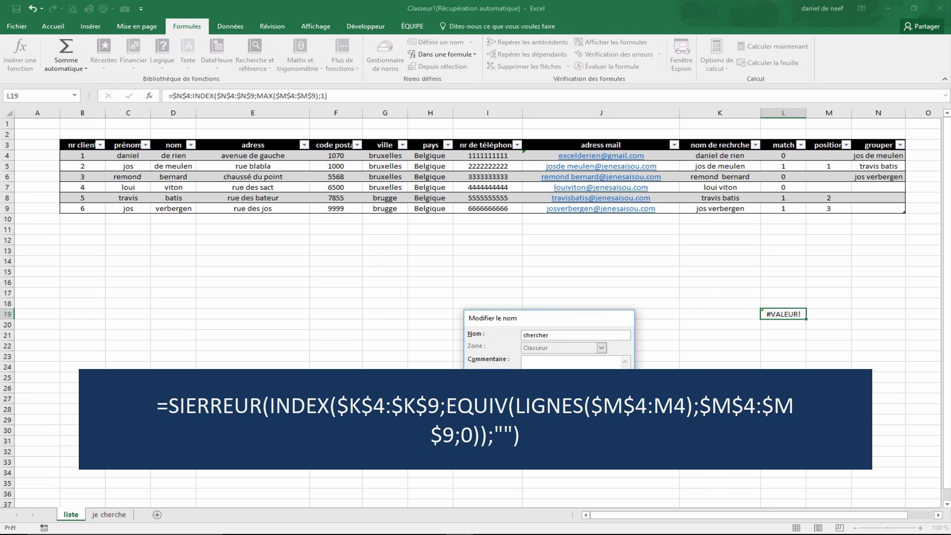
{"action": "key", "text": "Return"}
{"action": "left_click", "coordinate": [700, 476]}
- Delete the helper formula from cell L19
{"action": "left_click", "coordinate": [829, 399]}
{"action": "left_click", "coordinate": [786, 313]}
{"action": "key", "text": "Delete"}
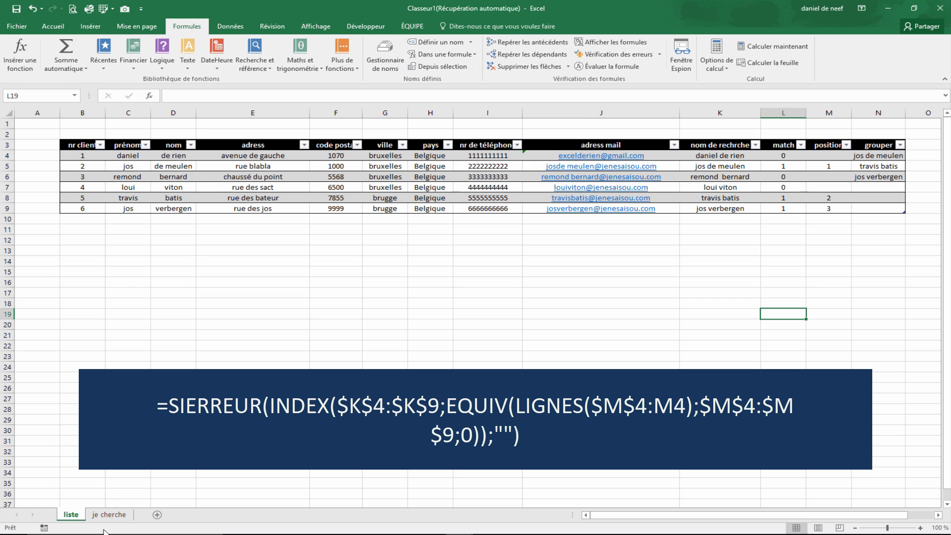
- Test the combo box on the je cherche sheet by typing various letters and clearing them again
{"action": "left_click", "coordinate": [109, 515]}
{"action": "left_click", "coordinate": [592, 324]}
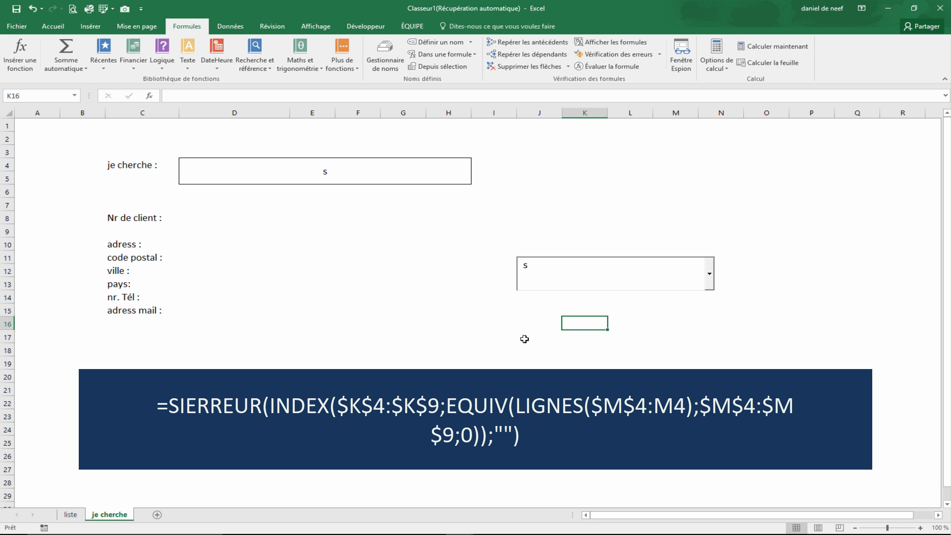
{"action": "left_click", "coordinate": [590, 283]}
{"action": "key", "text": "BackSpace"}
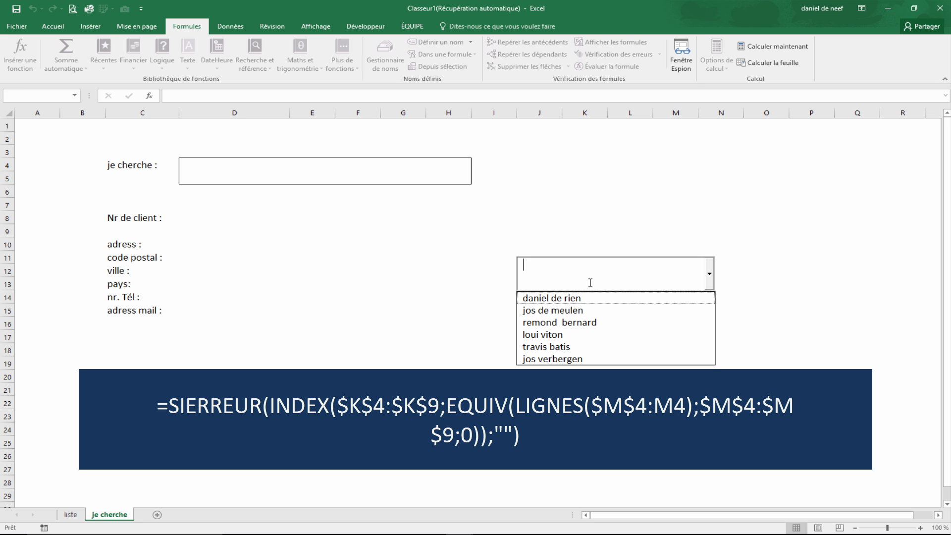
{"action": "type", "text": "j"}
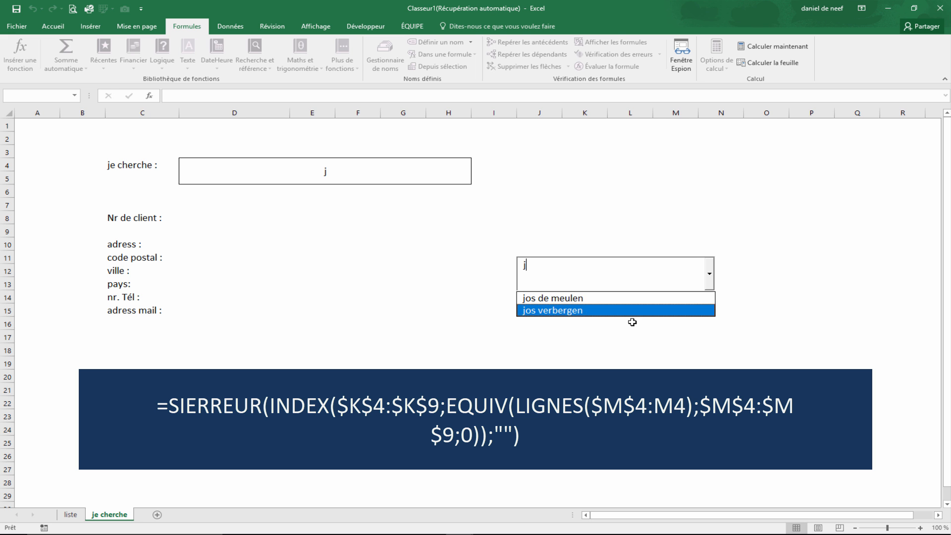
{"action": "key", "text": "BackSpace"}
{"action": "type", "text": "s"}
{"action": "key", "text": "BackSpace"}
{"action": "type", "text": "da"}
{"action": "key", "text": "BackSpace"}
{"action": "key", "text": "BackSpace"}
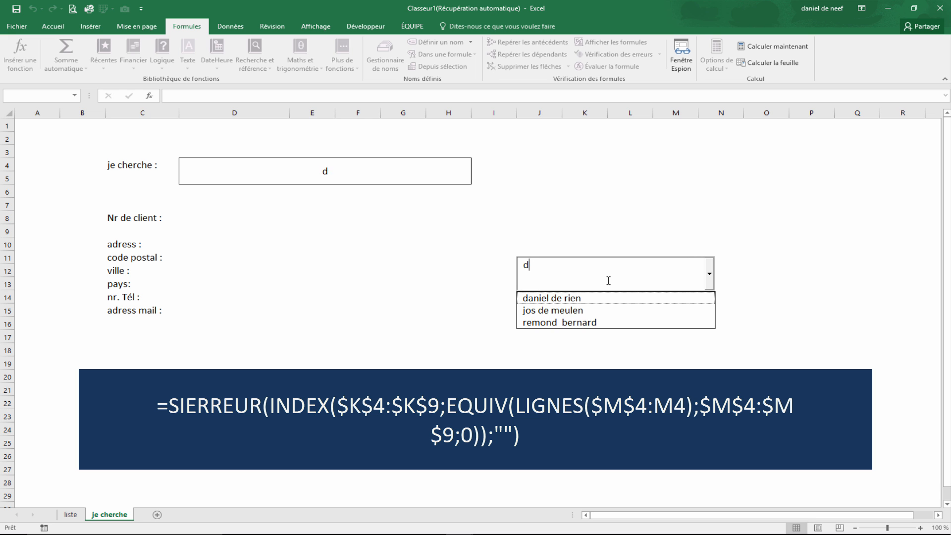
{"action": "type", "text": "jo"}
{"action": "key", "text": "BackSpace"}
{"action": "key", "text": "BackSpace"}
{"action": "type", "text": "t"}
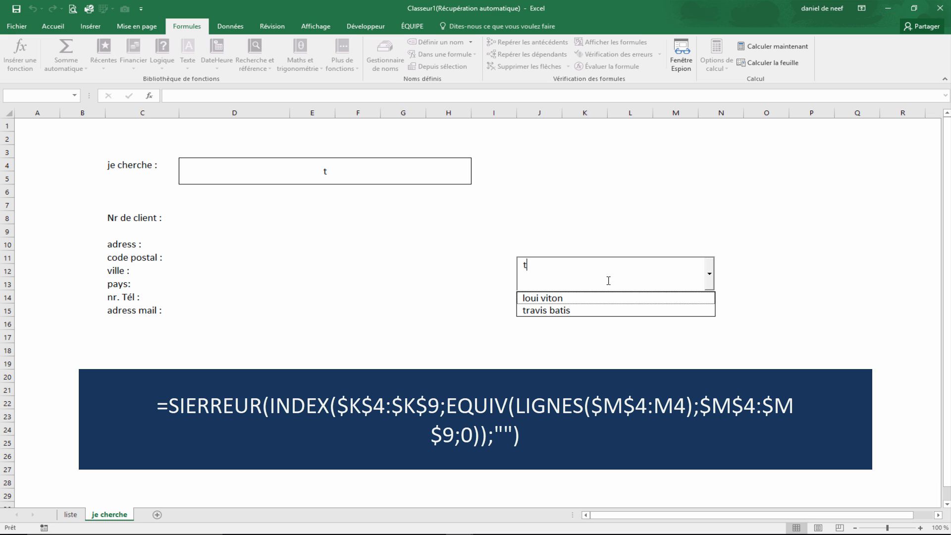
{"action": "type", "text": "r"}
{"action": "key", "text": "BackSpace"}
{"action": "key", "text": "BackSpace"}
{"action": "type", "text": "loui"}
{"action": "key", "text": "BackSpace"}
{"action": "key", "text": "BackSpace"}
{"action": "key", "text": "BackSpace"}
{"action": "key", "text": "BackSpace"}
{"action": "type", "text": "dsfk"}
{"action": "key", "text": "BackSpace"}
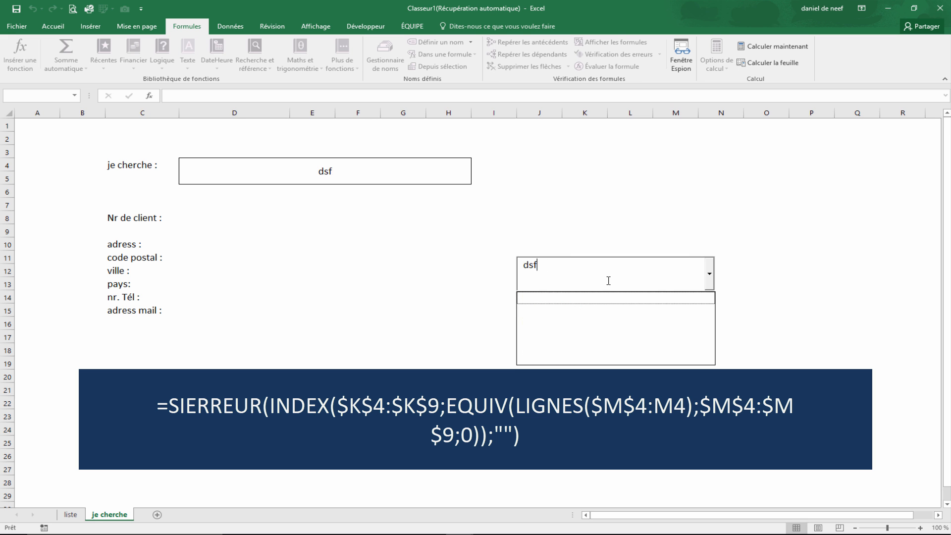
{"action": "key", "text": "BackSpace"}
{"action": "key", "text": "BackSpace"}
{"action": "key", "text": "BackSpace"}
{"action": "left_click", "coordinate": [517, 269]}
{"action": "left_click", "coordinate": [629, 285]}
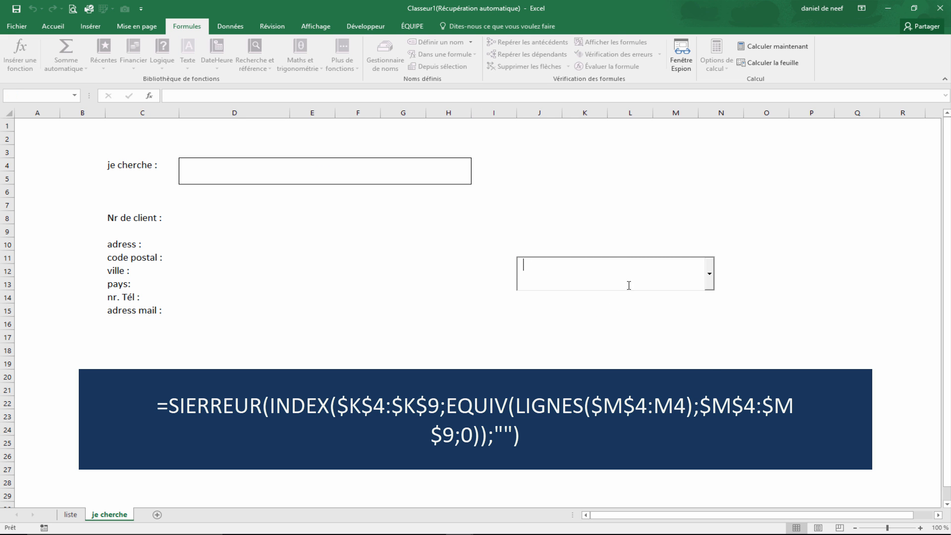
- In design mode, move the combo box onto the je cherche : field and widen it, then leave design mode
{"action": "left_click", "coordinate": [365, 26]}
{"action": "left_click", "coordinate": [315, 26]}
{"action": "left_click", "coordinate": [365, 29]}
{"action": "left_click", "coordinate": [340, 55]}
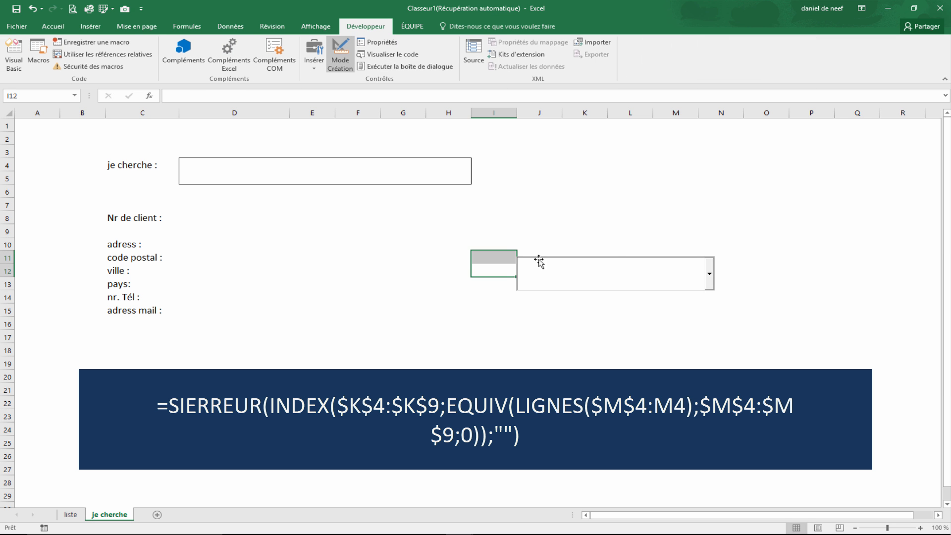
{"action": "left_click", "coordinate": [592, 289]}
{"action": "left_click_drag", "start_coordinate": [550, 290], "coordinate": [274, 155]}
{"action": "left_click_drag", "start_coordinate": [379, 172], "coordinate": [473, 175]}
{"action": "left_click", "coordinate": [474, 218]}
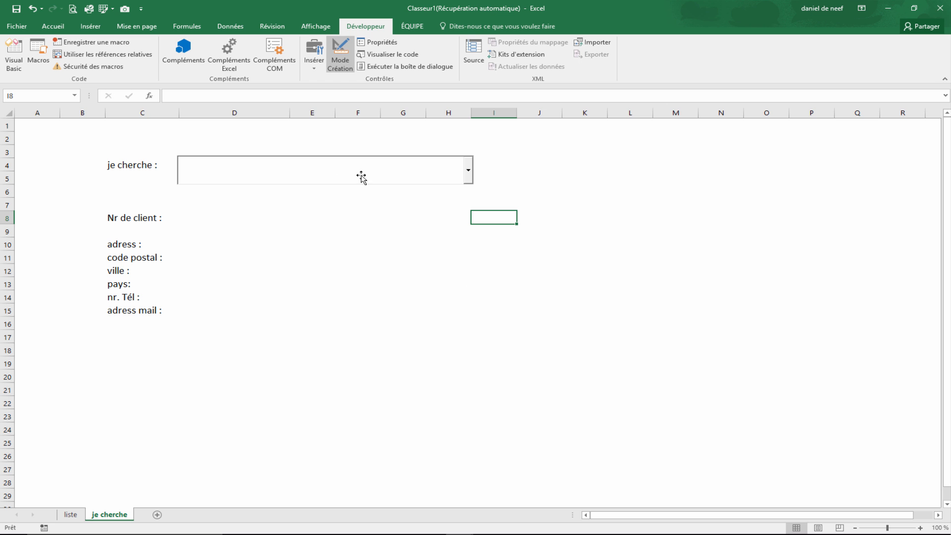
{"action": "left_click", "coordinate": [341, 55]}
{"action": "left_click", "coordinate": [396, 282]}
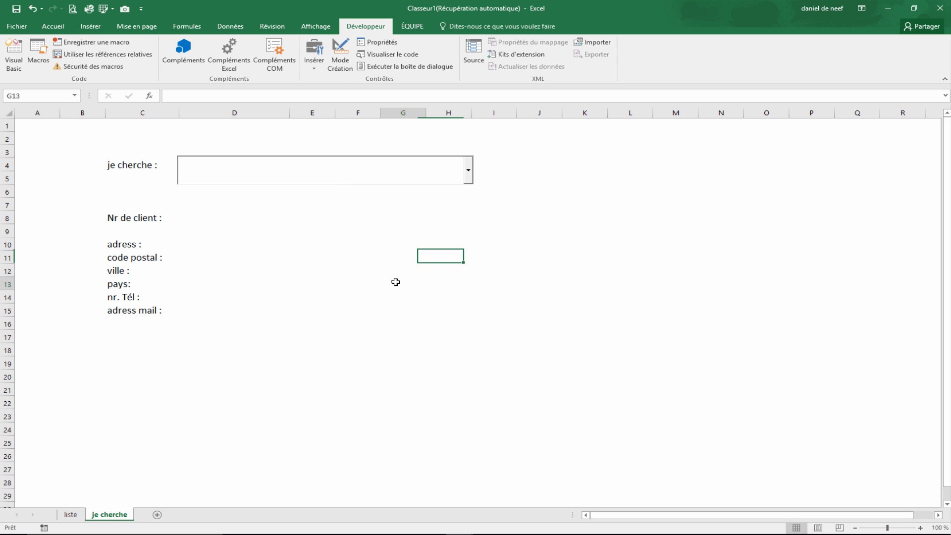
- Search by typing da and then lo in the combo box, picking the suggested client each time
{"action": "left_click", "coordinate": [329, 164]}
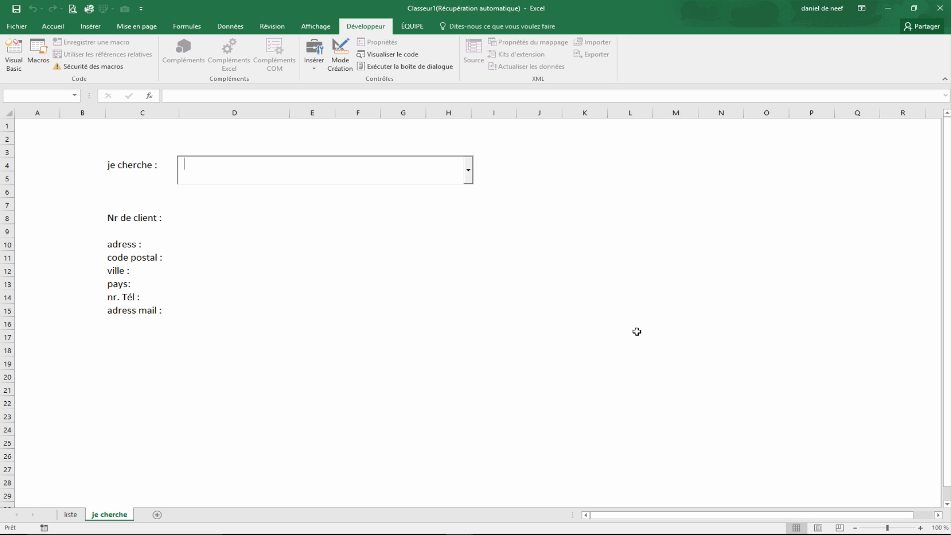
{"action": "type", "text": "da"}
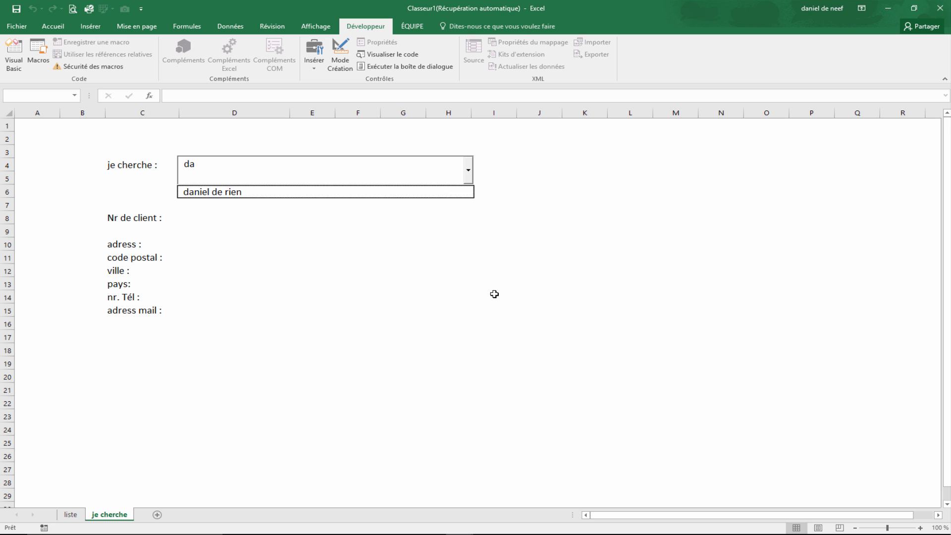
{"action": "left_click", "coordinate": [243, 192]}
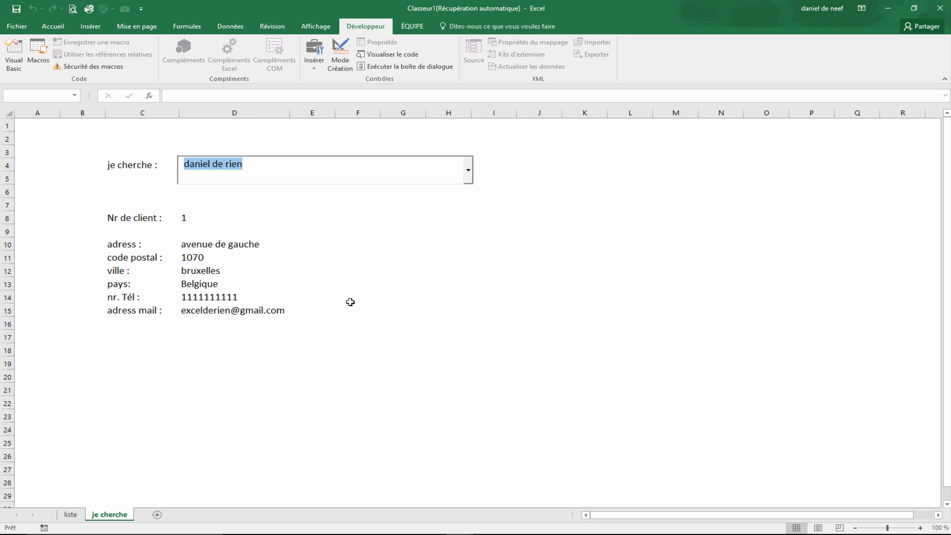
{"action": "key", "text": "BackSpace"}
{"action": "type", "text": "lo"}
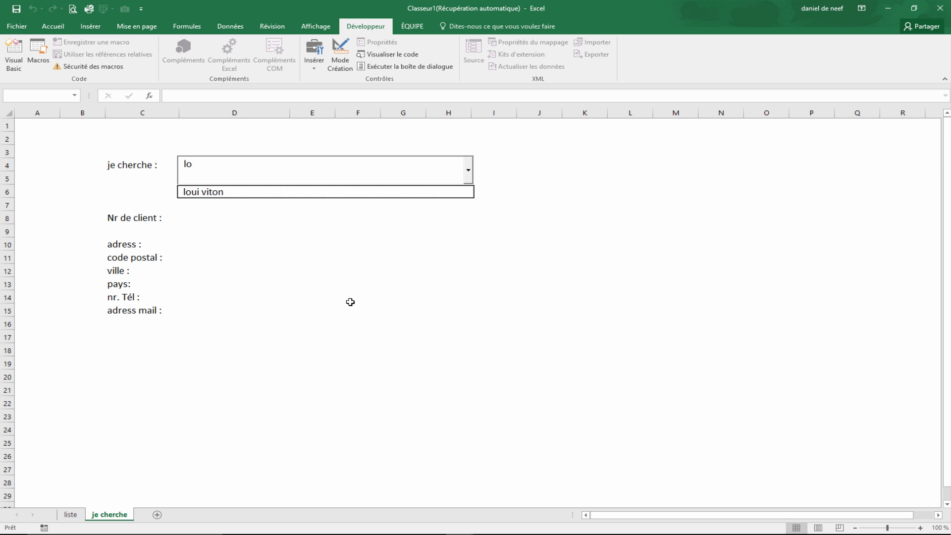
{"action": "left_click", "coordinate": [237, 191]}
{"action": "left_click", "coordinate": [600, 207]}
{"action": "left_click", "coordinate": [677, 315]}
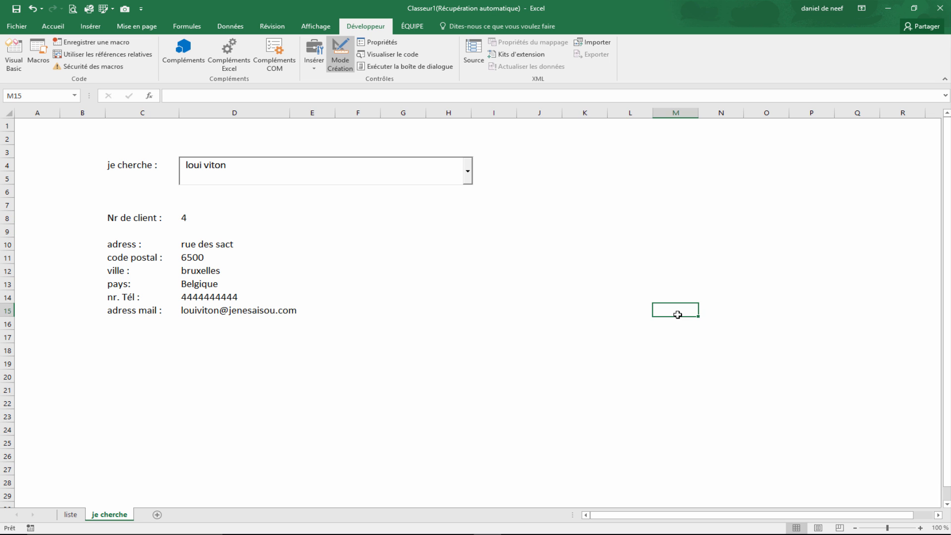